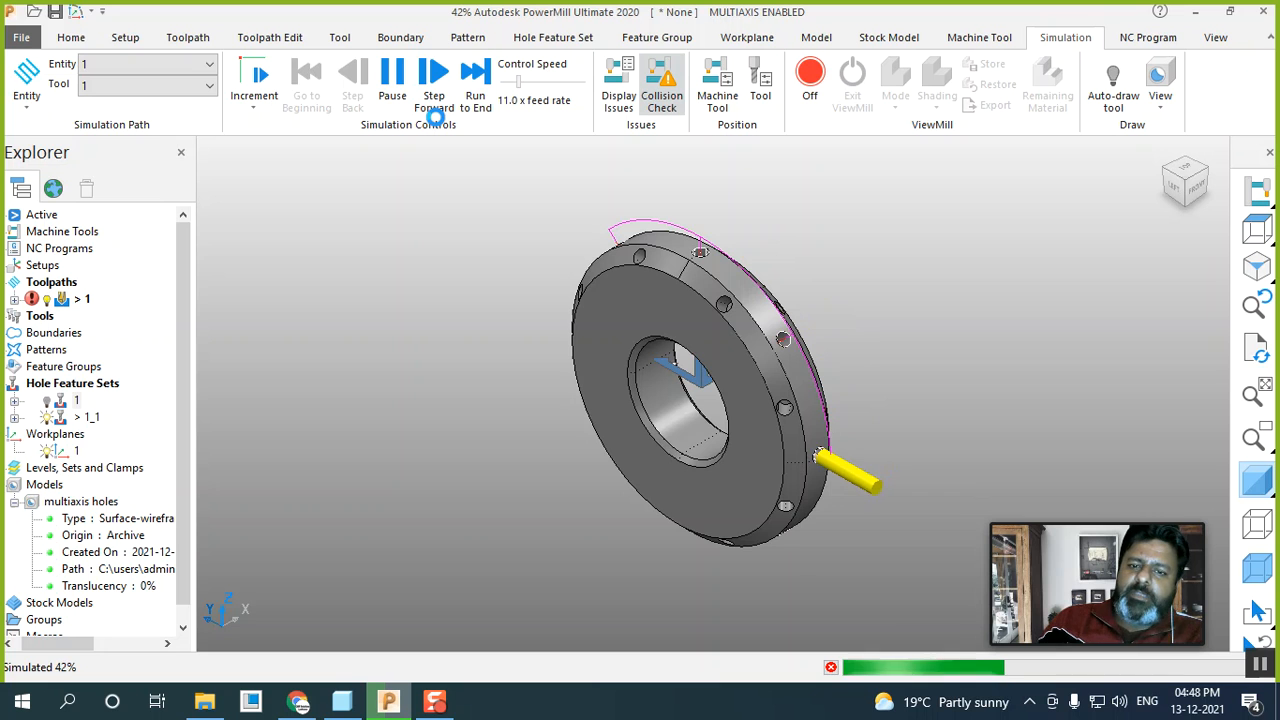
# Watch the drilling simulation from the left side with the model shading hidden, resuming playback through the remaining holes
pyautogui.moveTo(866, 343); pyautogui.dragTo(956, 367, button='middle')
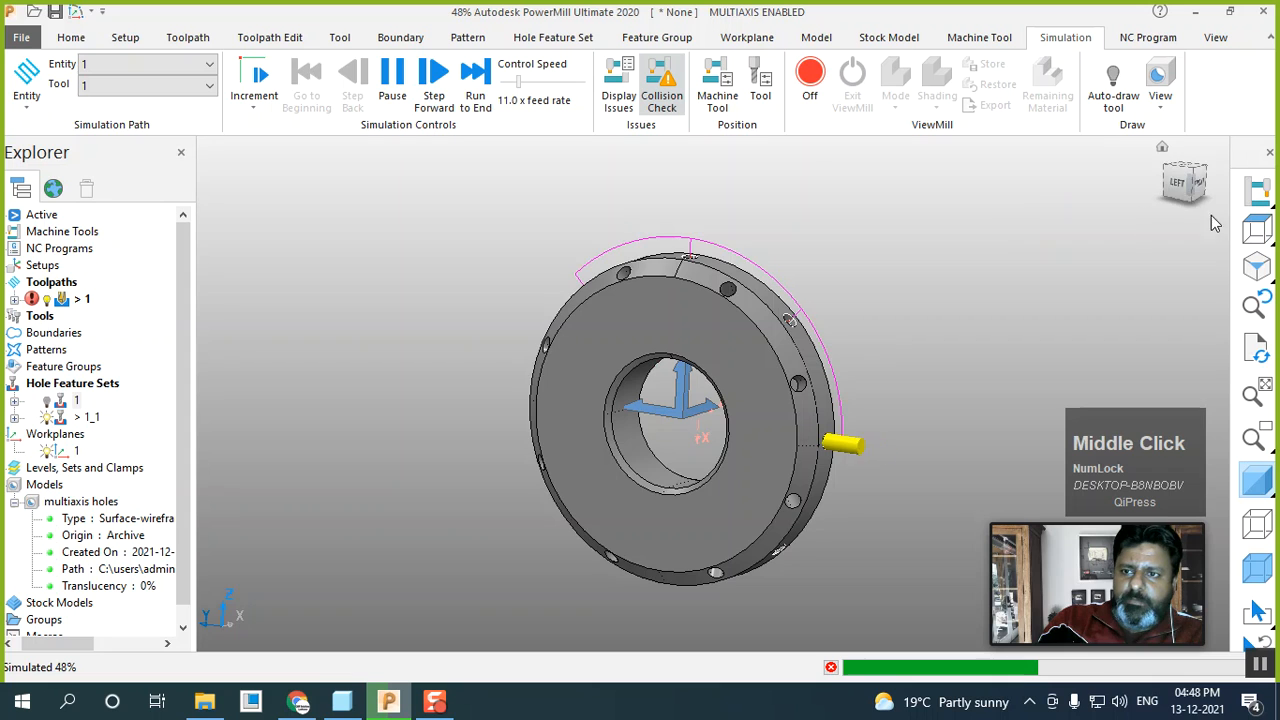
pyautogui.click(1181, 191)
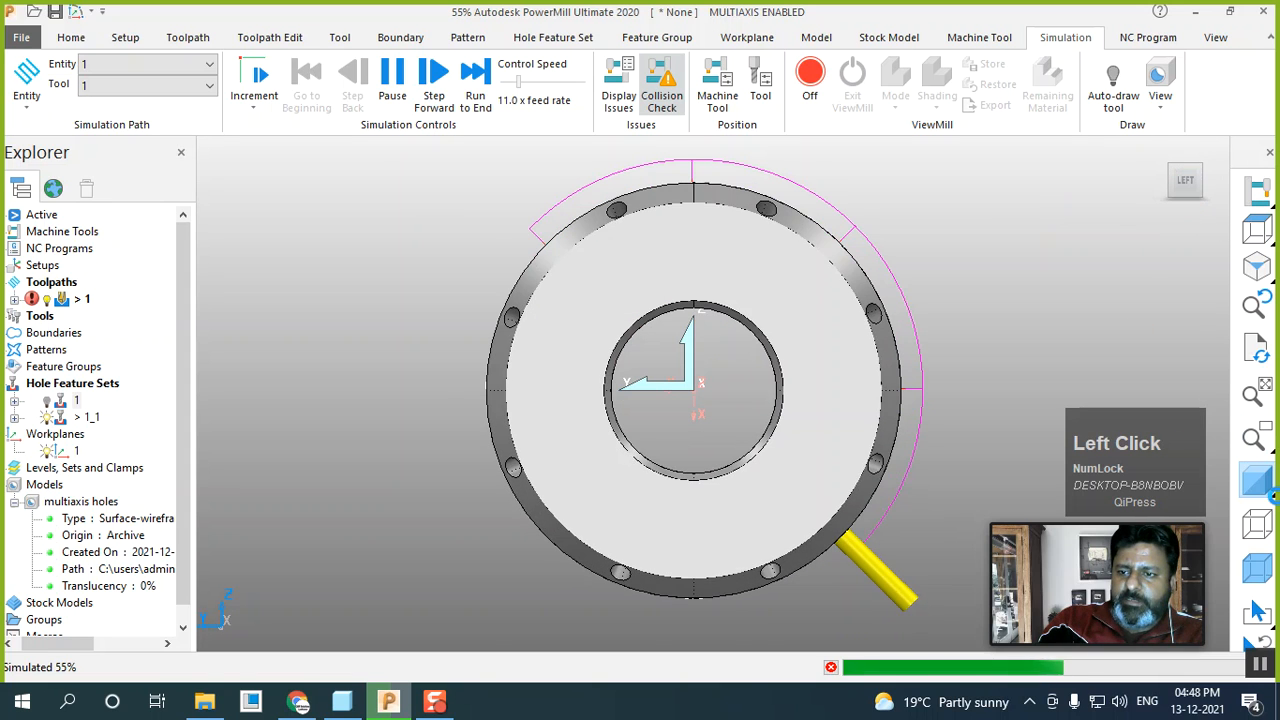
pyautogui.click(1255, 482)
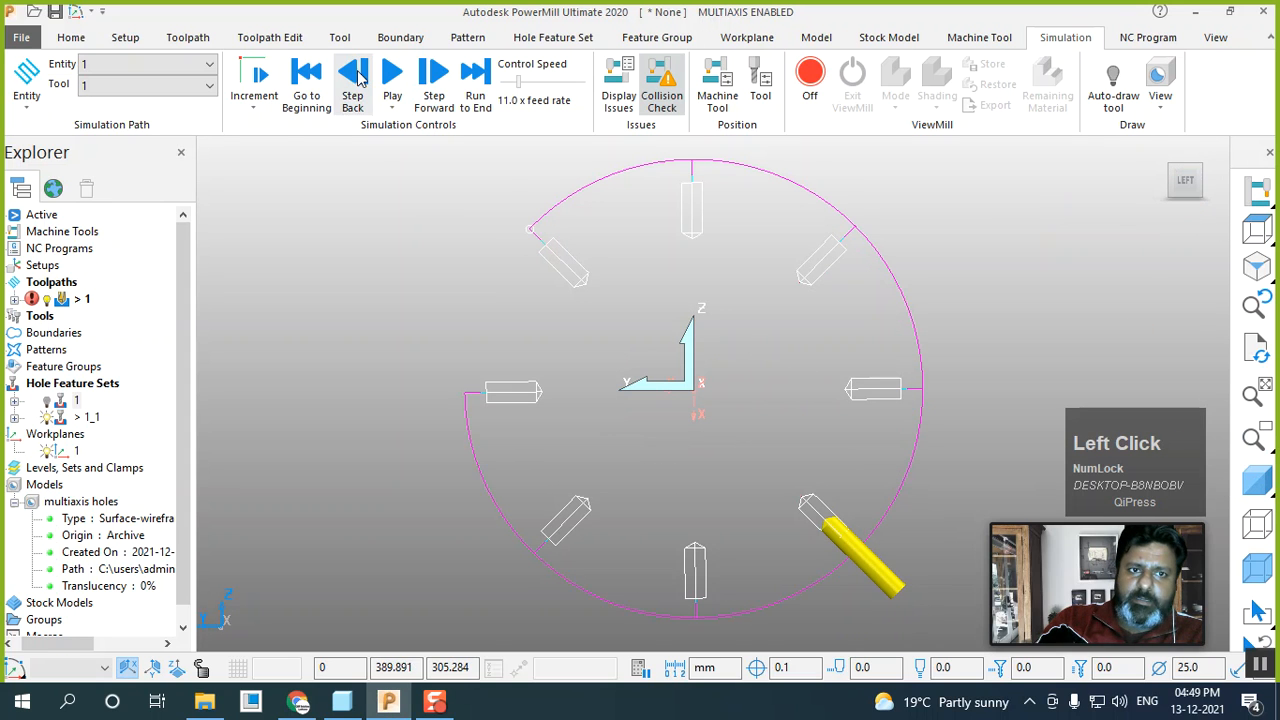
pyautogui.click(394, 82)
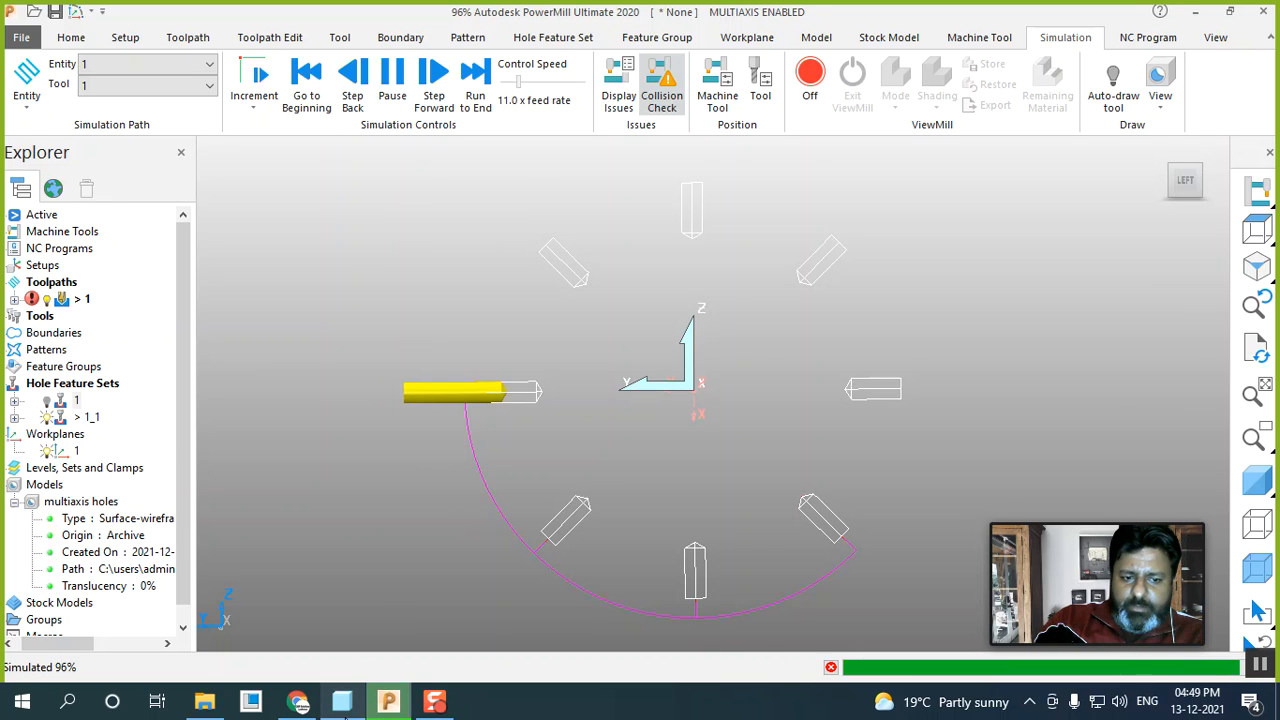
# Switch to Creo Parametric, view the layer tree and orientation of PRT0001, and return to PowerMill
pyautogui.click(341, 702)
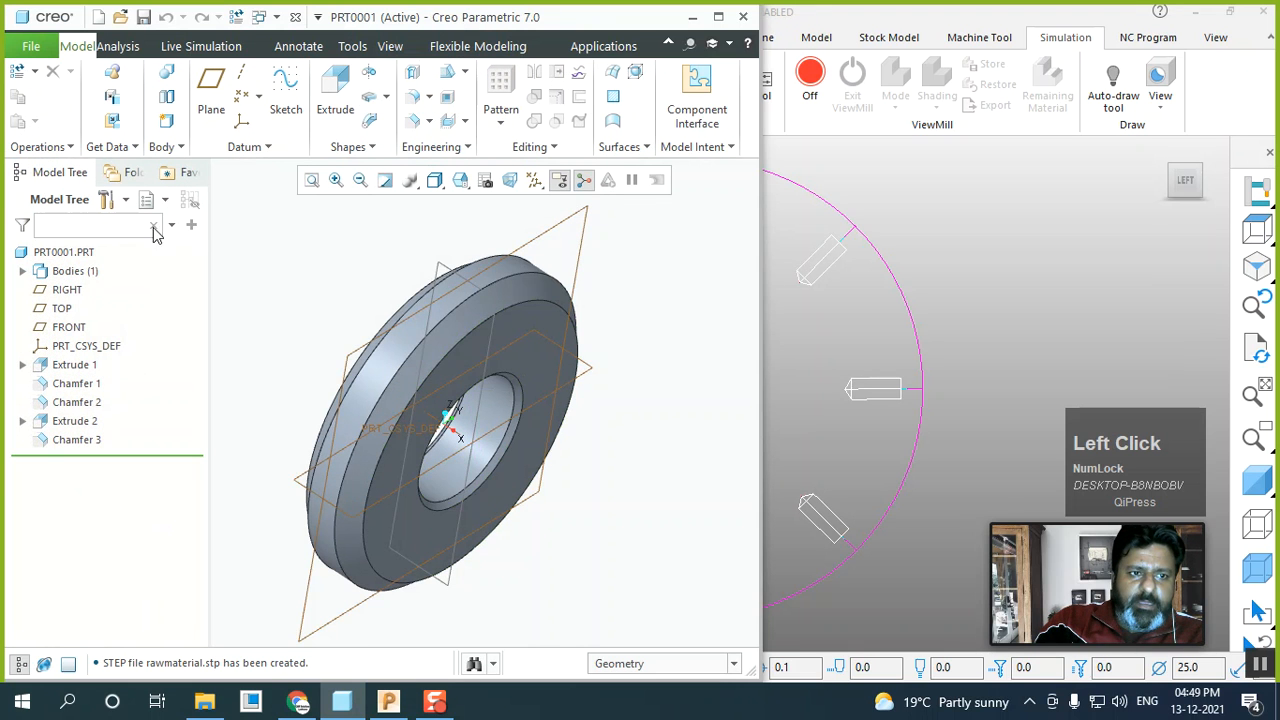
pyautogui.click(166, 201)
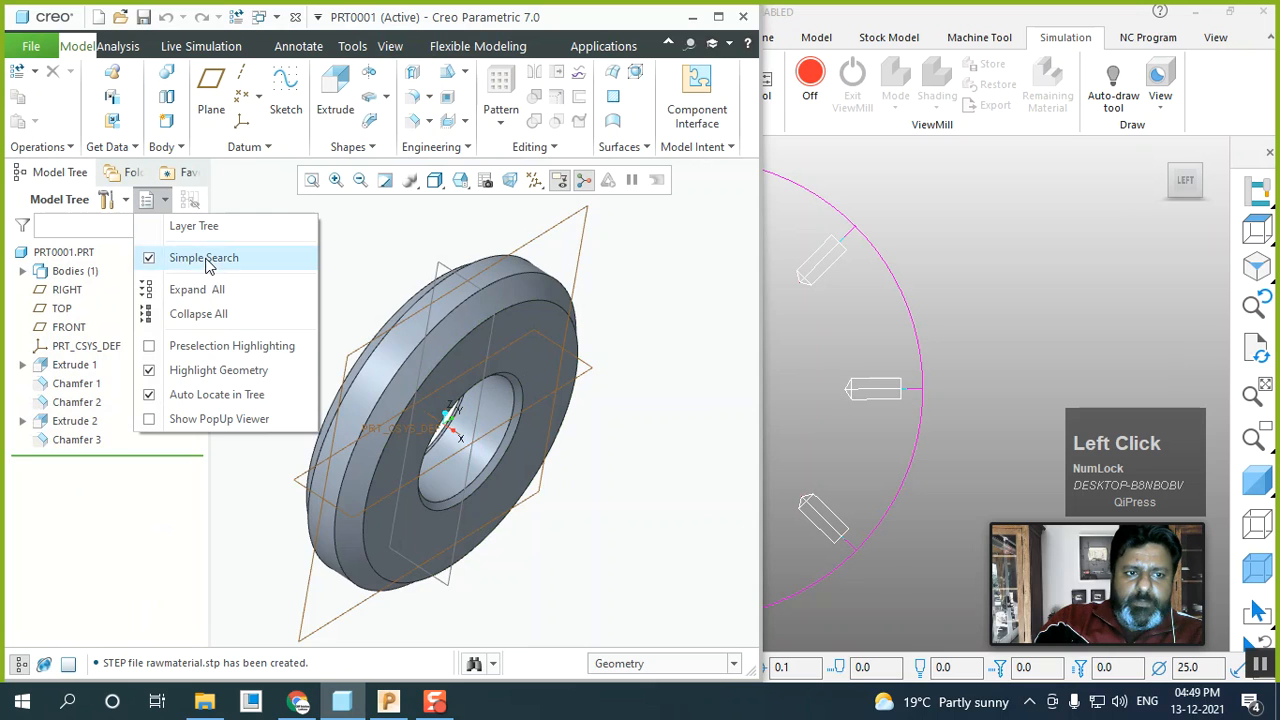
pyautogui.click(195, 226)
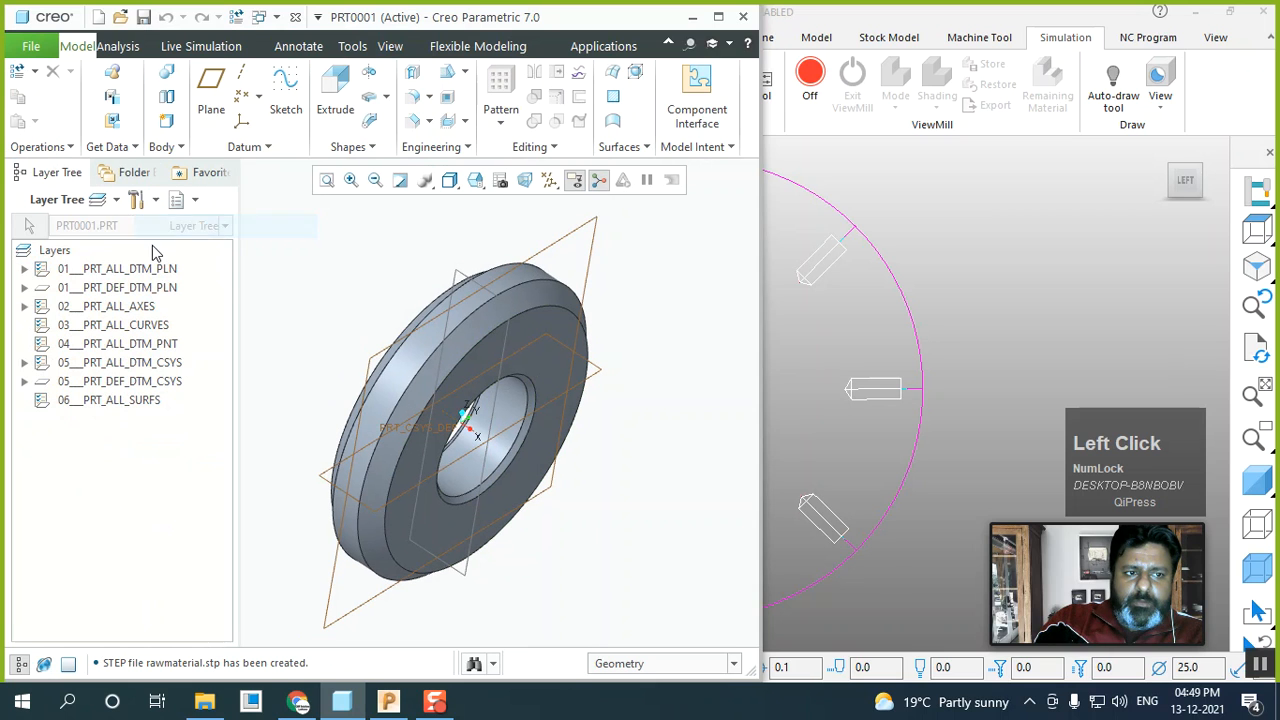
pyautogui.moveTo(518, 478); pyautogui.dragTo(505, 414, button='middle')
pyautogui.click(95, 202)
pyautogui.click(68, 205)
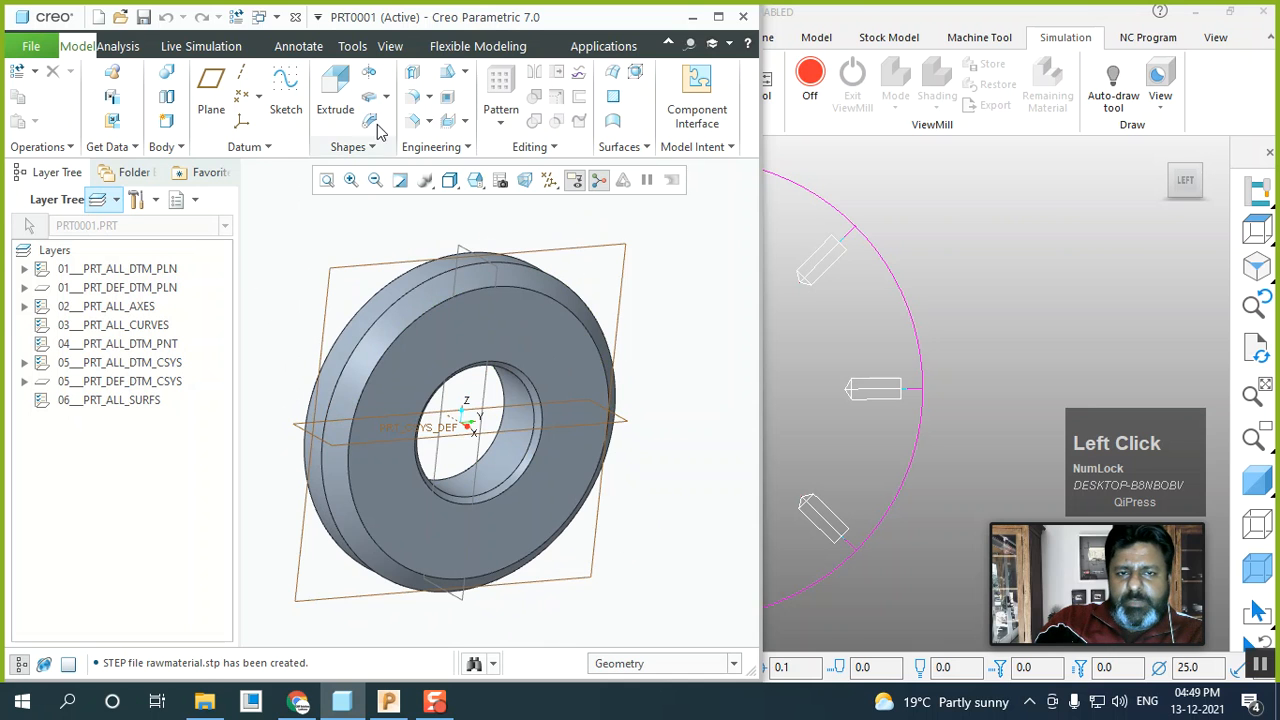
pyautogui.click(692, 17)
pyautogui.middleClick(632, 345)
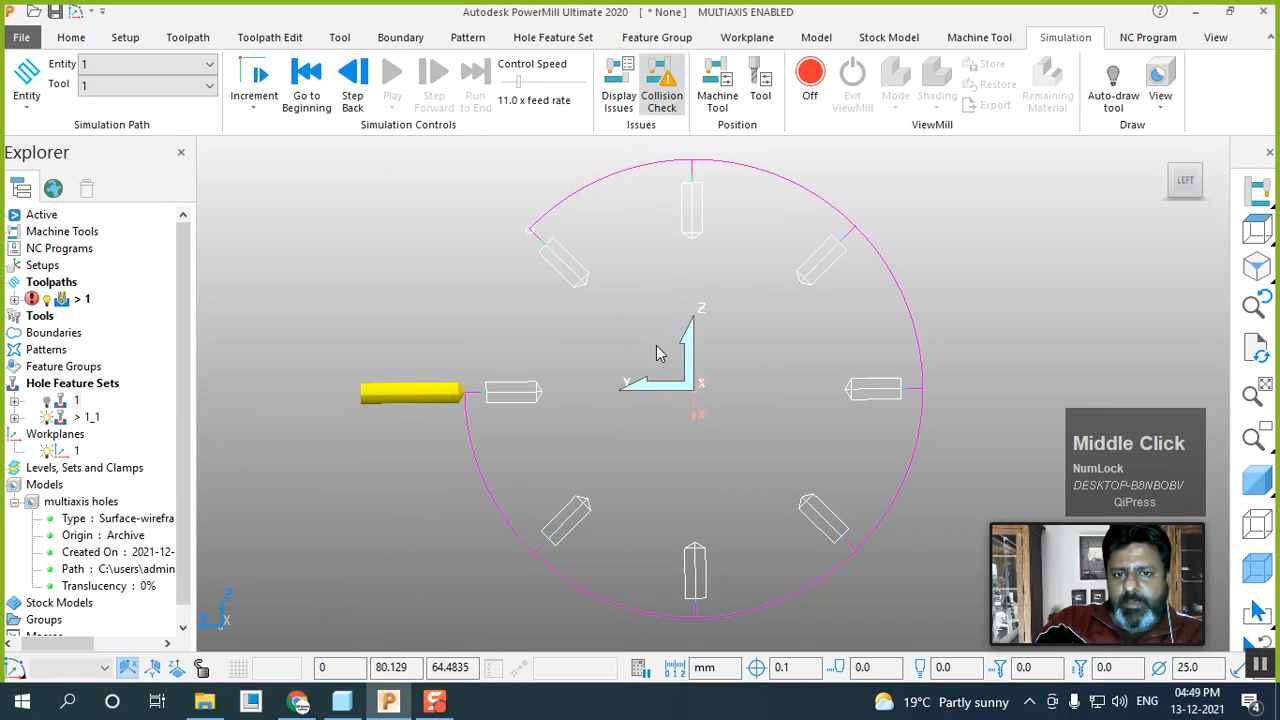
# Display the shaded model, inspect it with its toolpath in an isometric view, and widen the explorer
pyautogui.click(1257, 480)
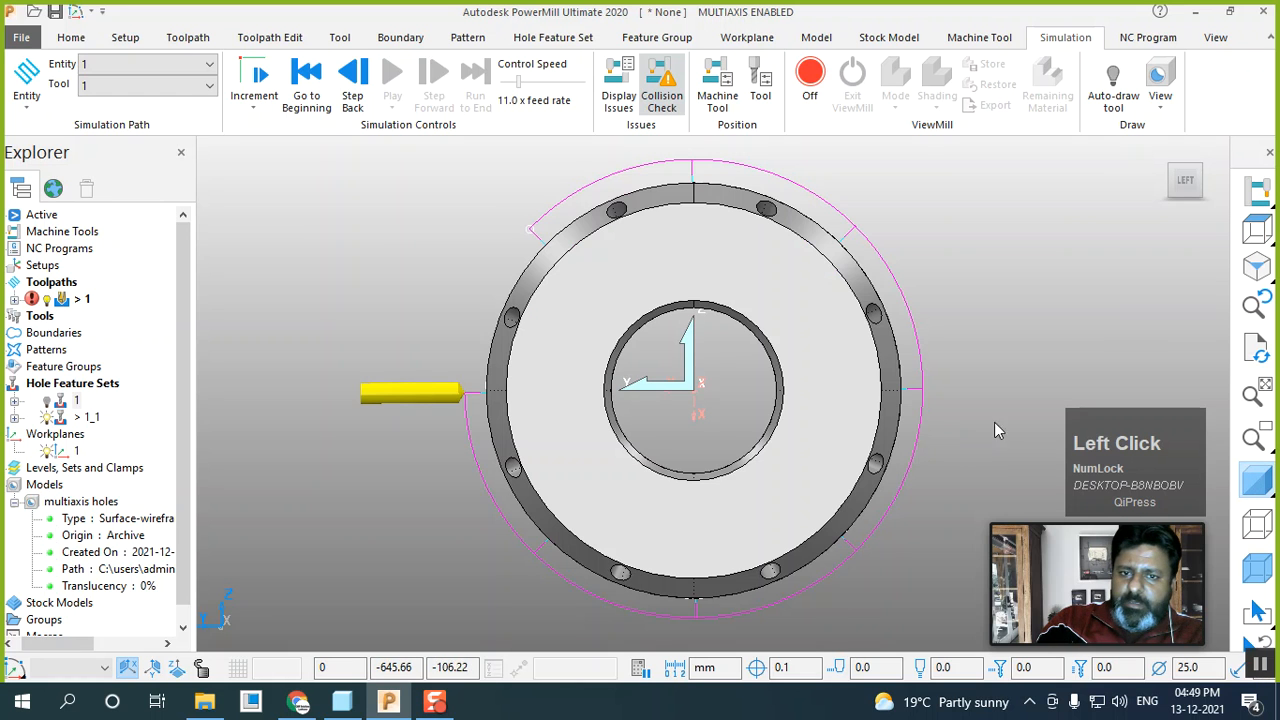
pyautogui.scroll(1, 820, 421)
pyautogui.moveTo(750, 362); pyautogui.dragTo(800, 400, button='middle')
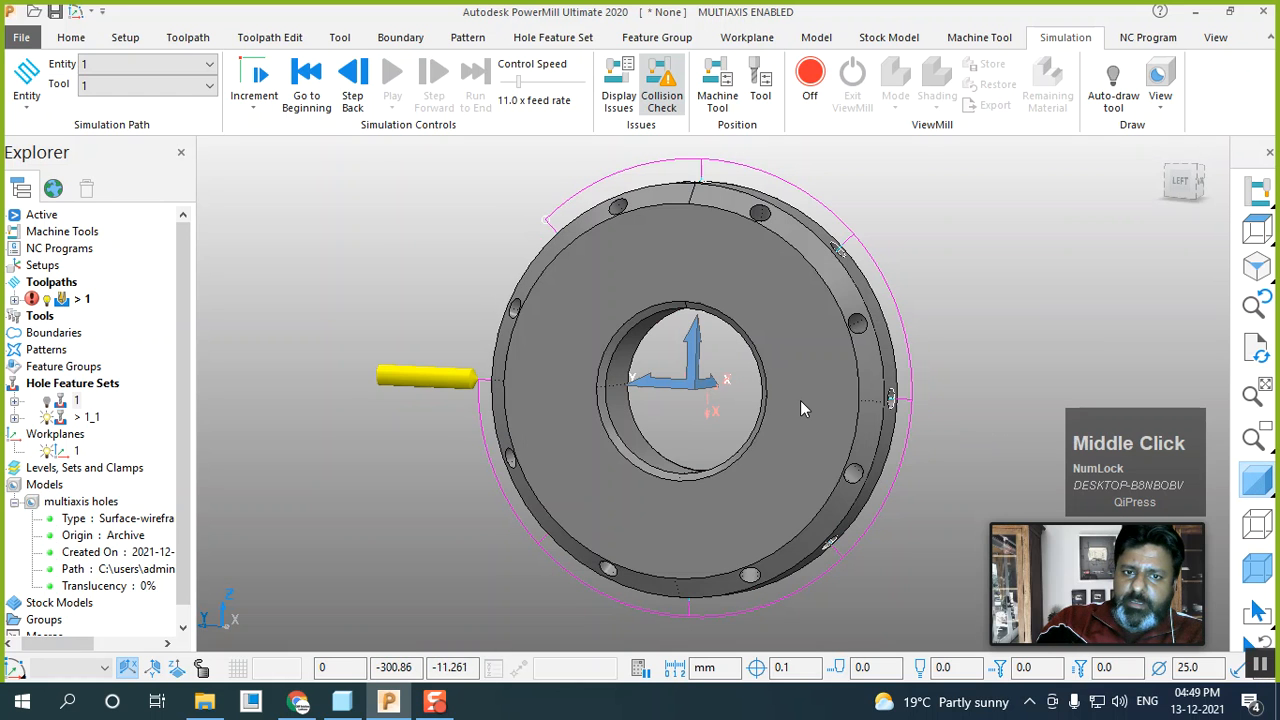
pyautogui.click(1256, 262)
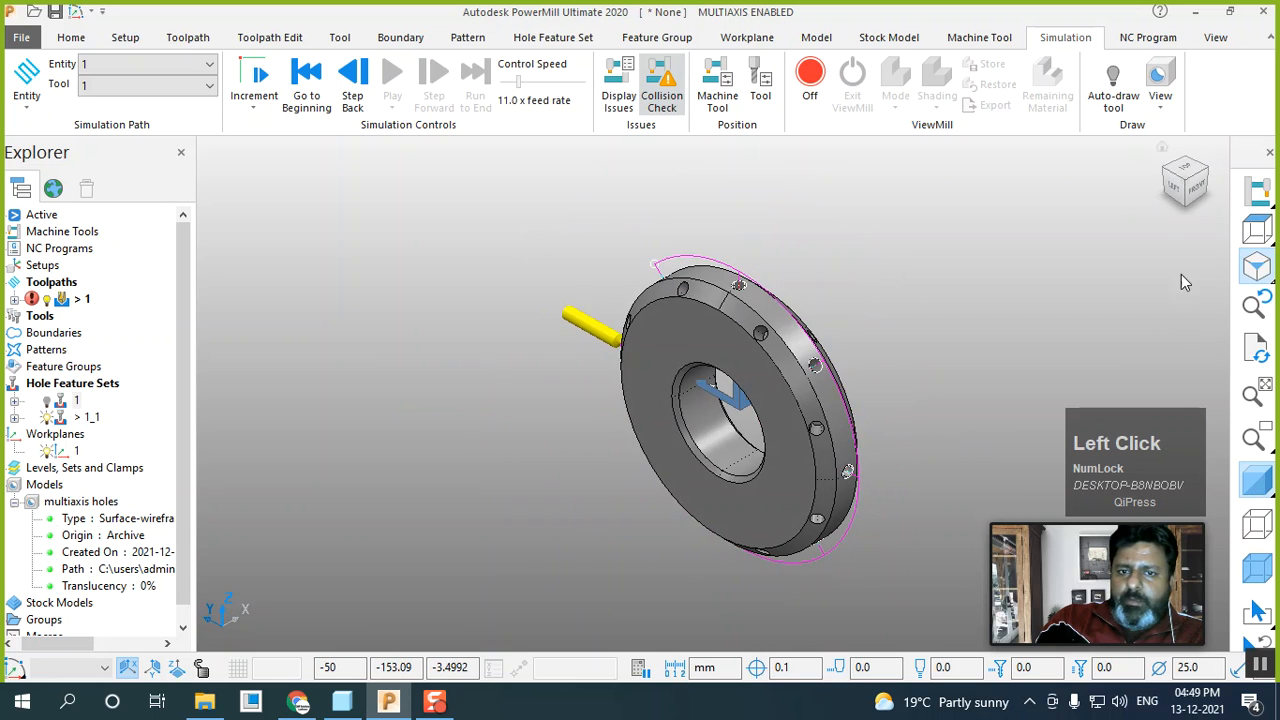
pyautogui.scroll(1, 965, 392)
pyautogui.scroll(-1, 731, 412)
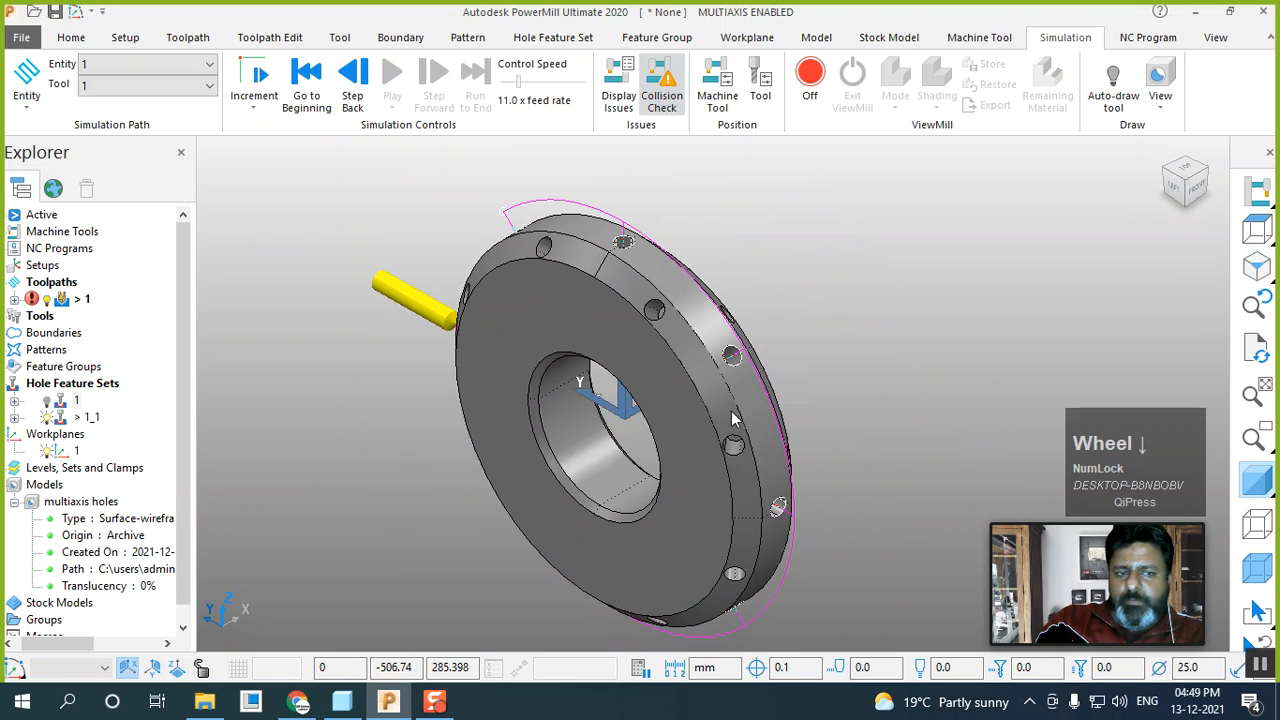
pyautogui.moveTo(194, 353); pyautogui.dragTo(311, 355)
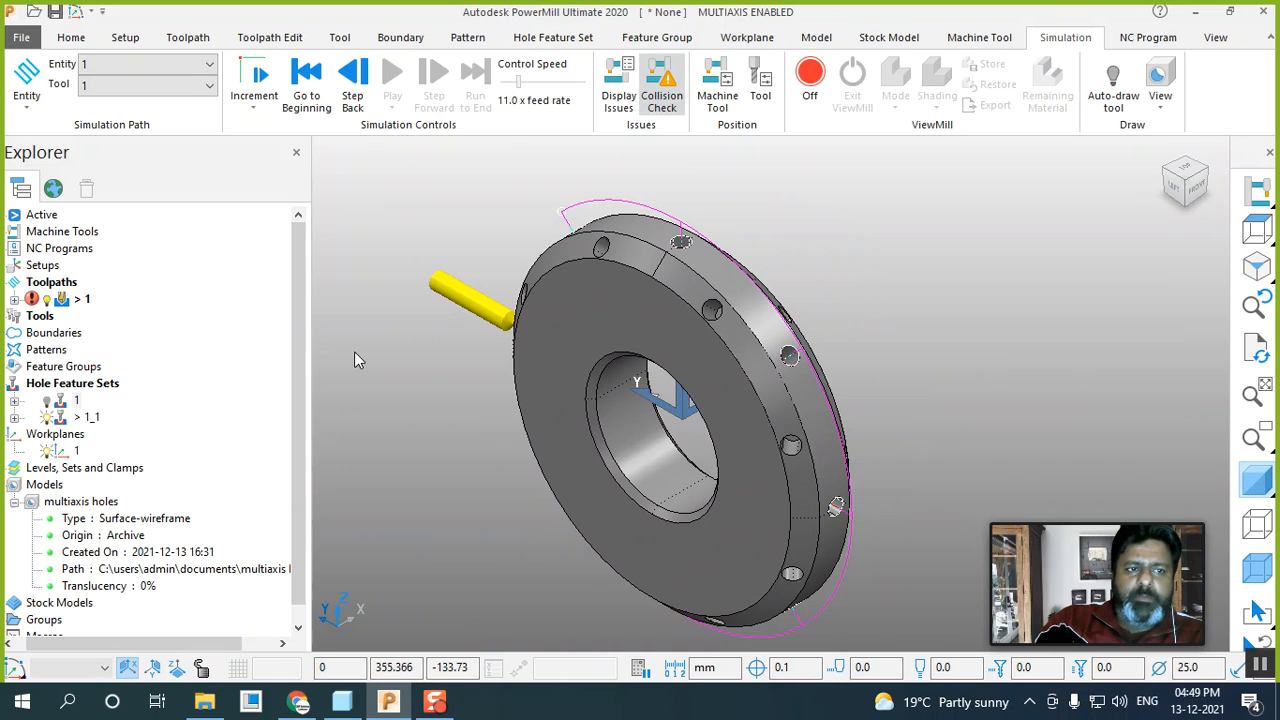
# Close the current project
pyautogui.click(21, 37)
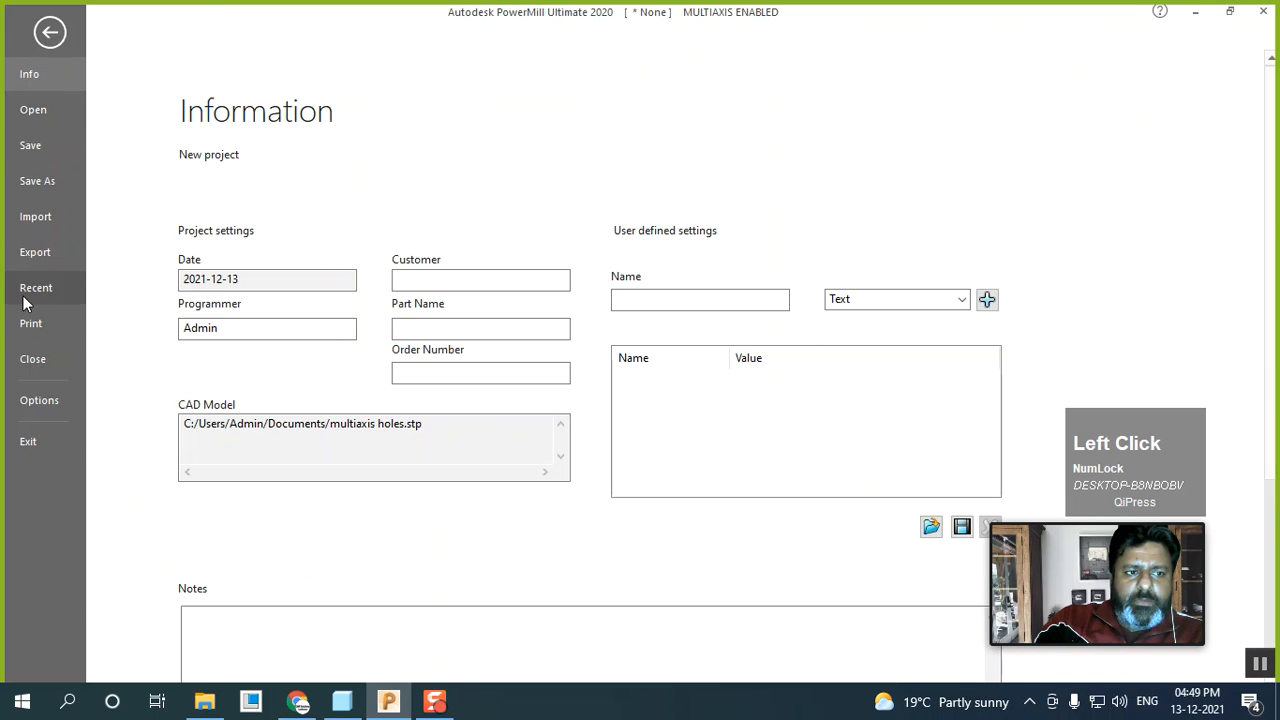
pyautogui.click(45, 366)
pyautogui.click(146, 411)
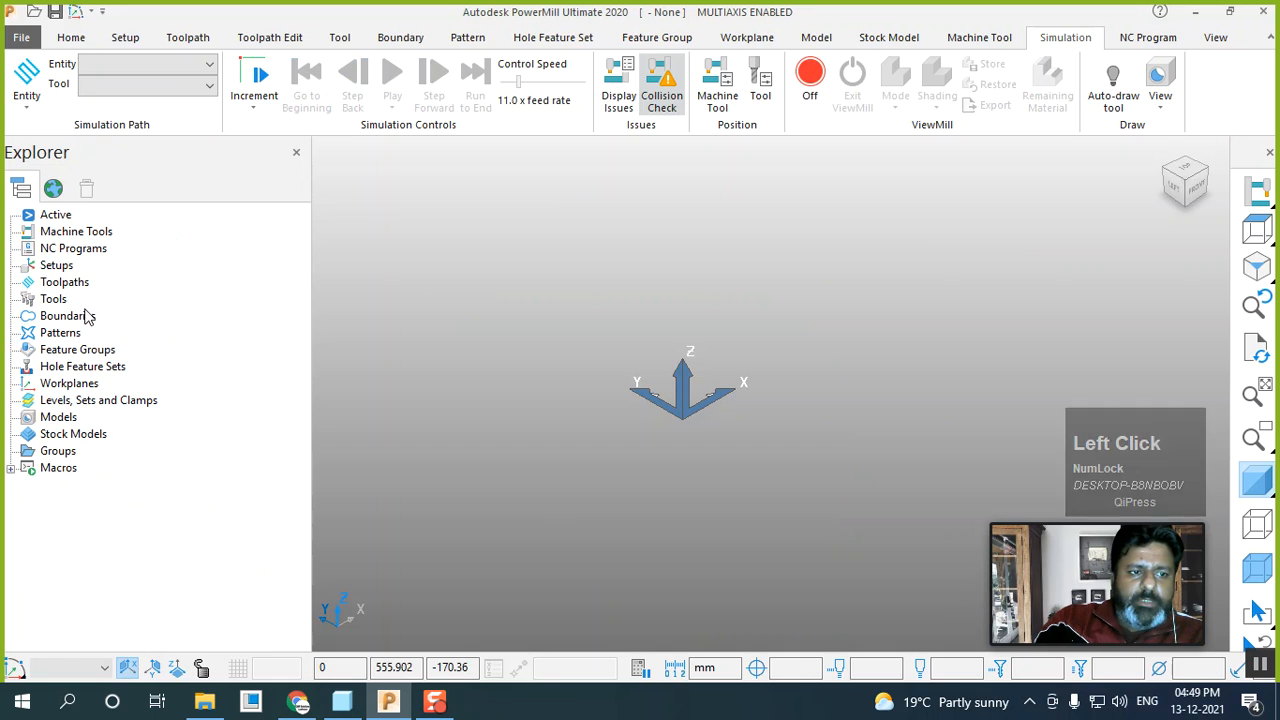
# Import the model file multiaxis holes.stp from Documents and dismiss the translation report
pyautogui.rightClick(58, 417)
pyautogui.click(140, 280)
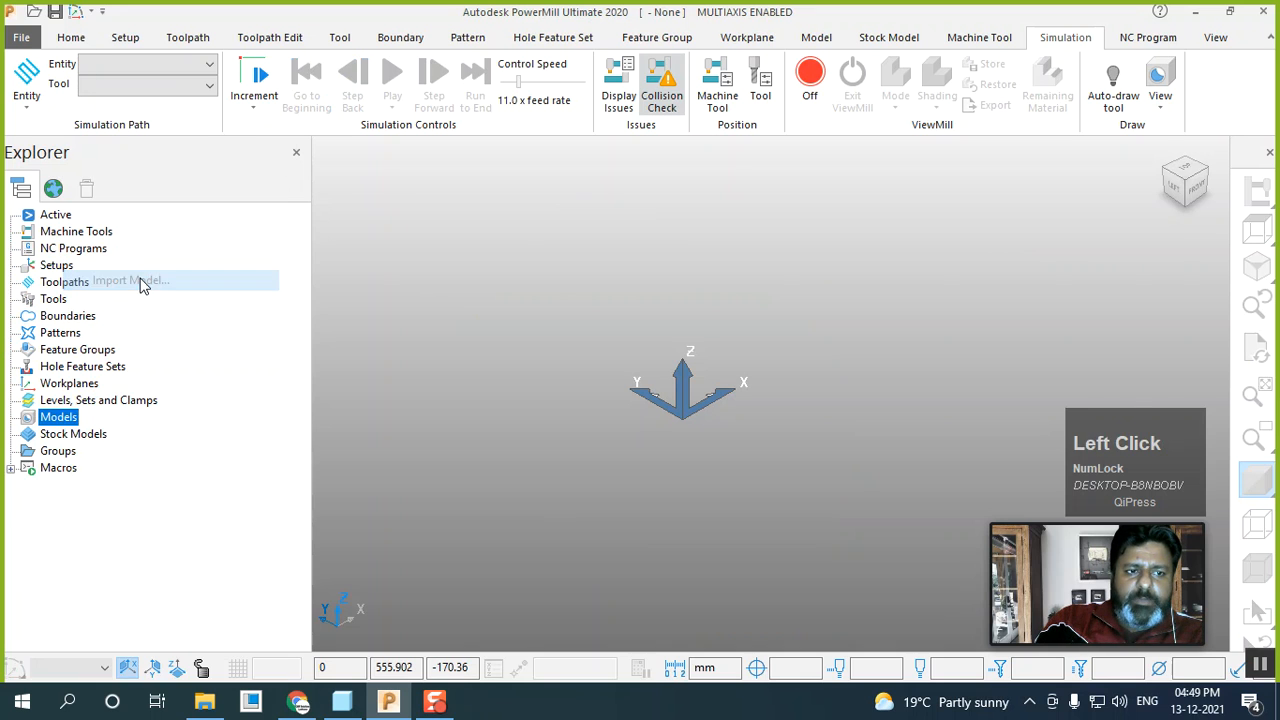
pyautogui.click(585, 313)
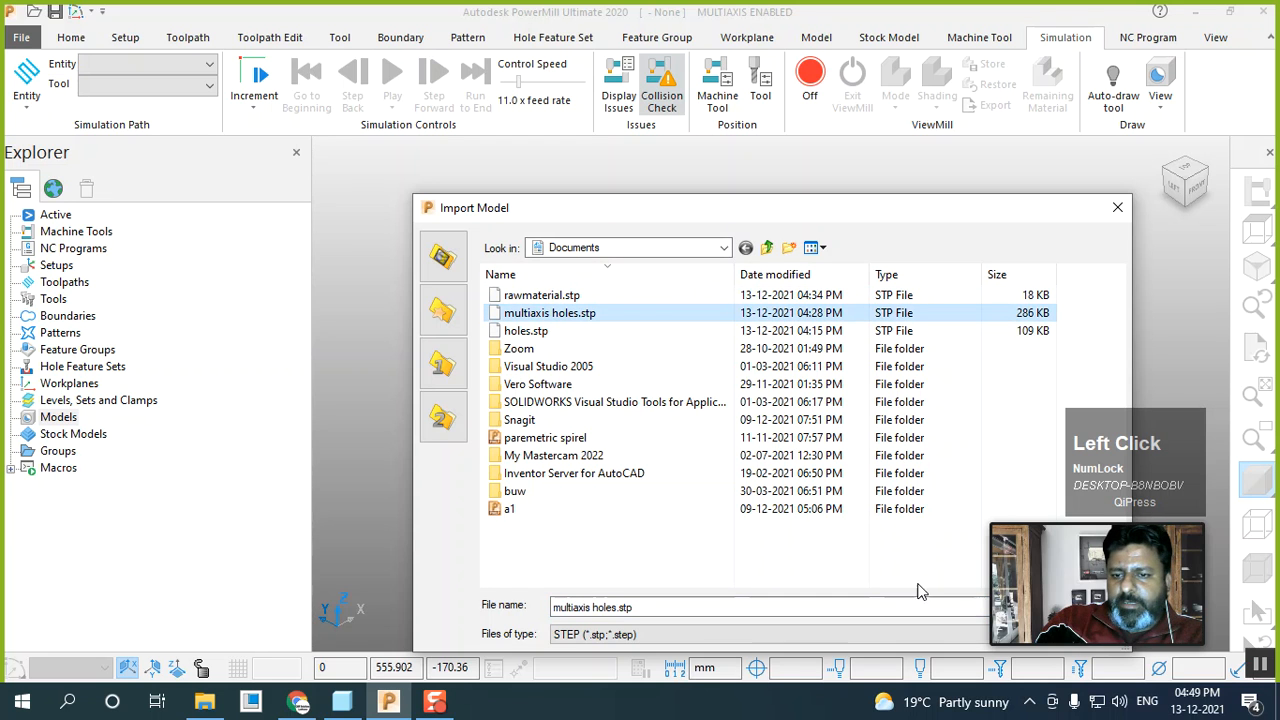
pyautogui.moveTo(918, 208); pyautogui.dragTo(706, 150)
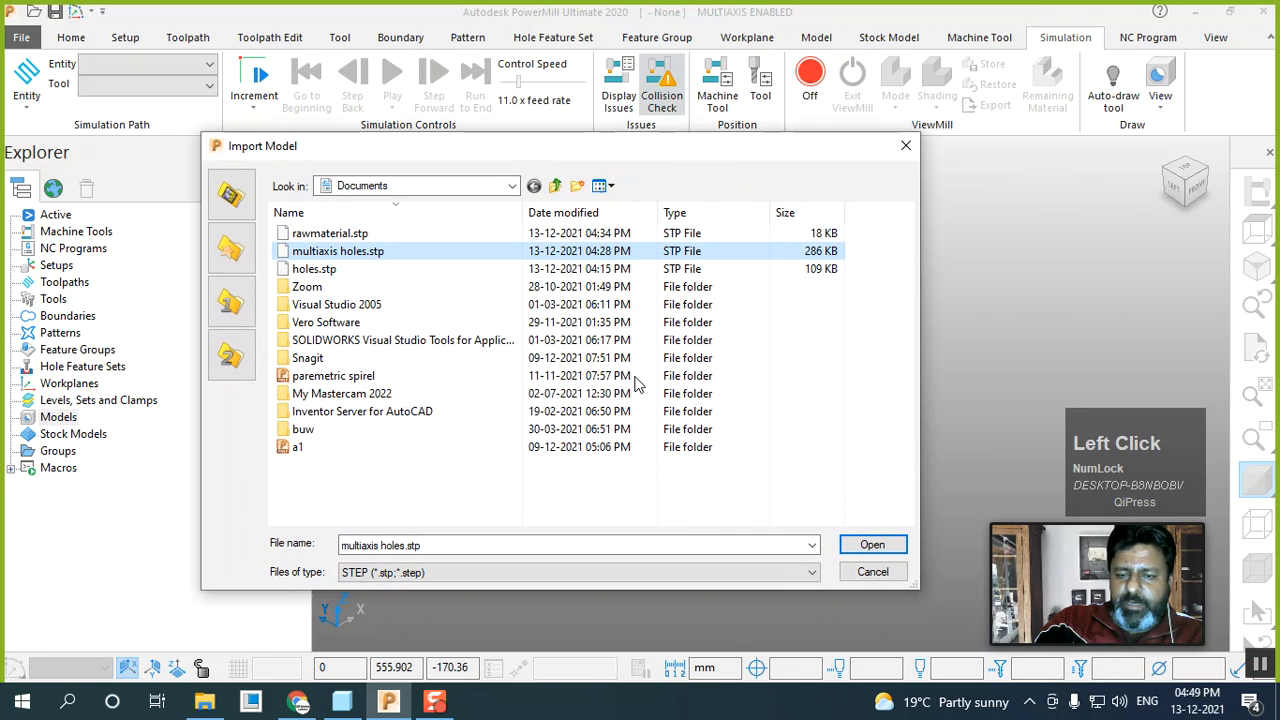
pyautogui.click(867, 551)
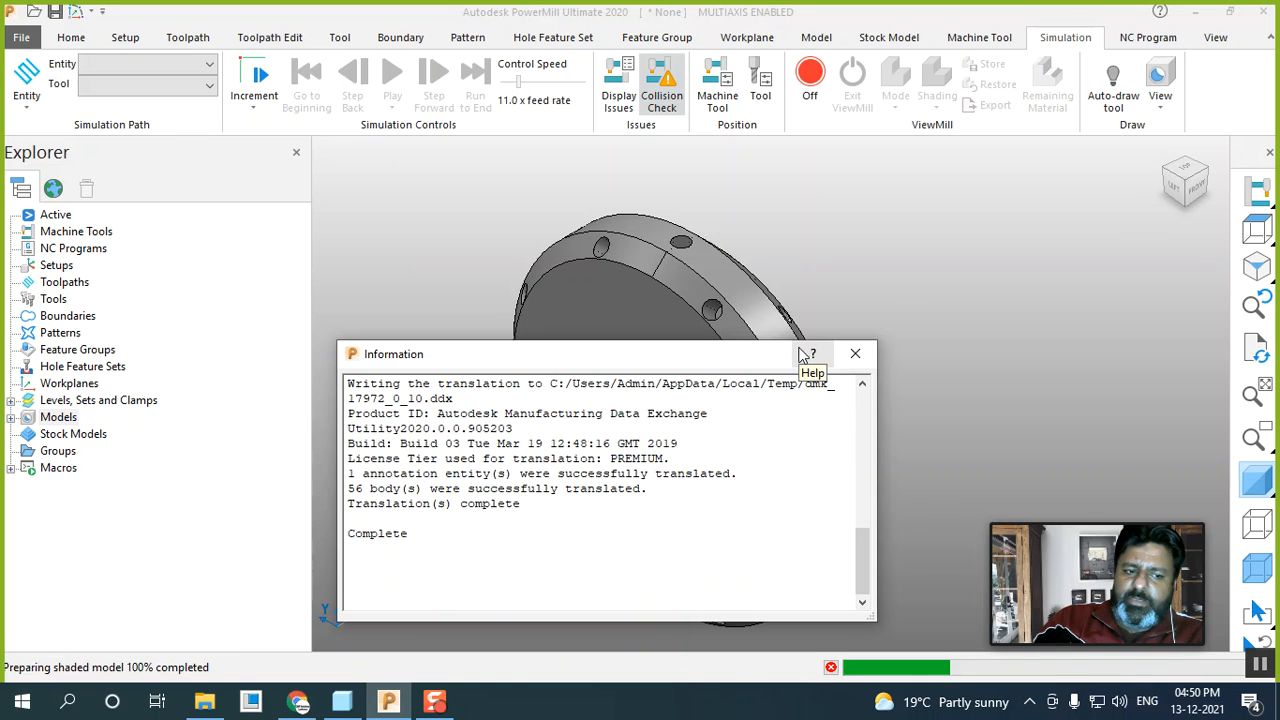
pyautogui.click(870, 362)
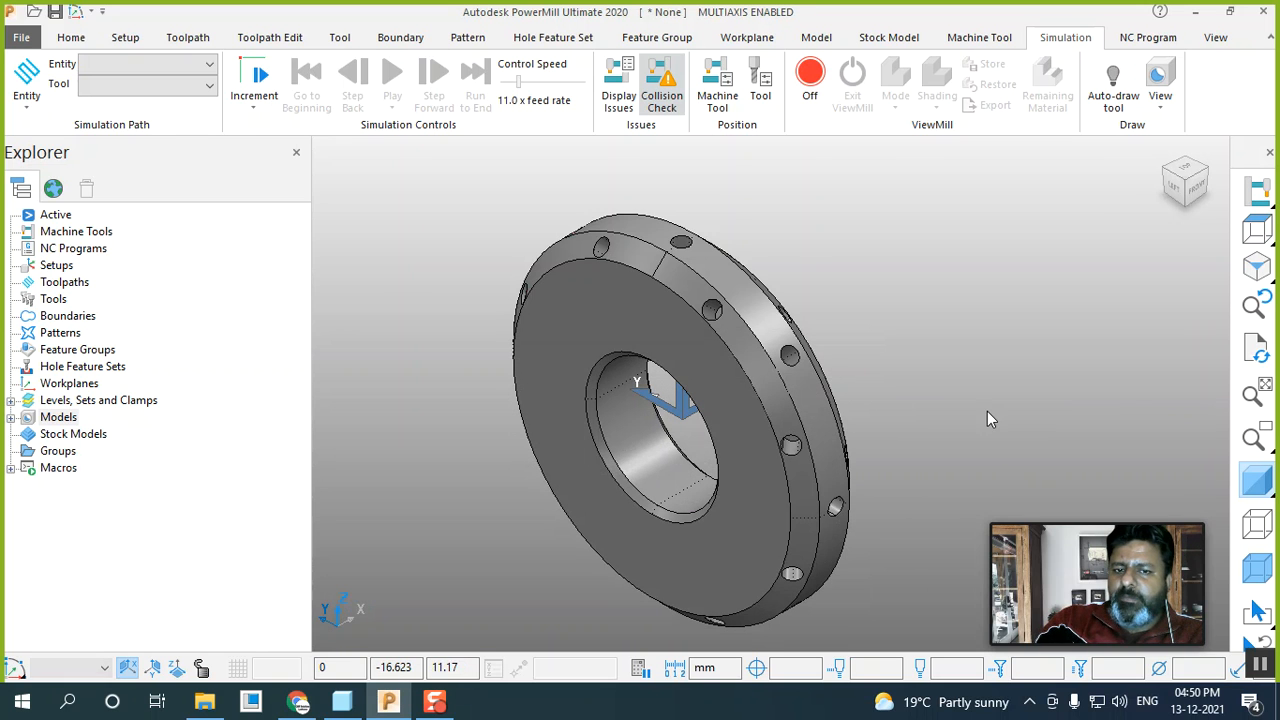
# Check the imported model with shading off and on, and expand the properties of multiaxis holes in the explorer
pyautogui.click(1260, 480)
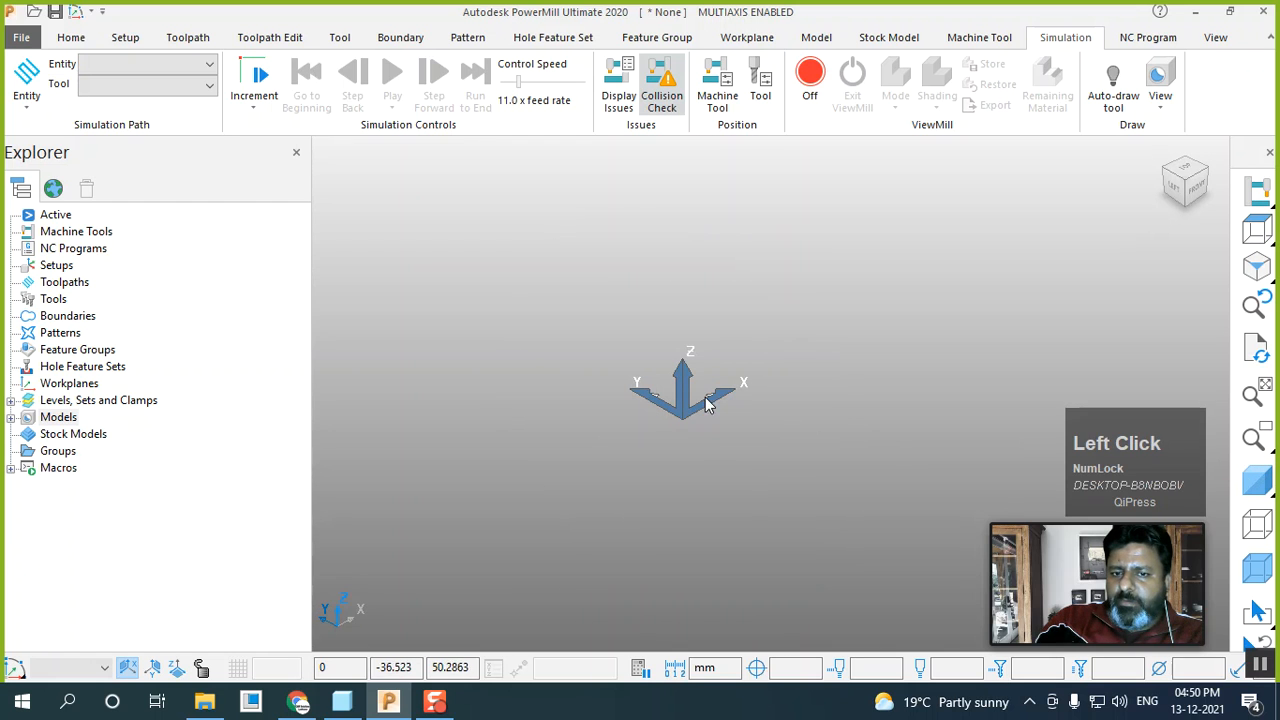
pyautogui.click(1245, 483)
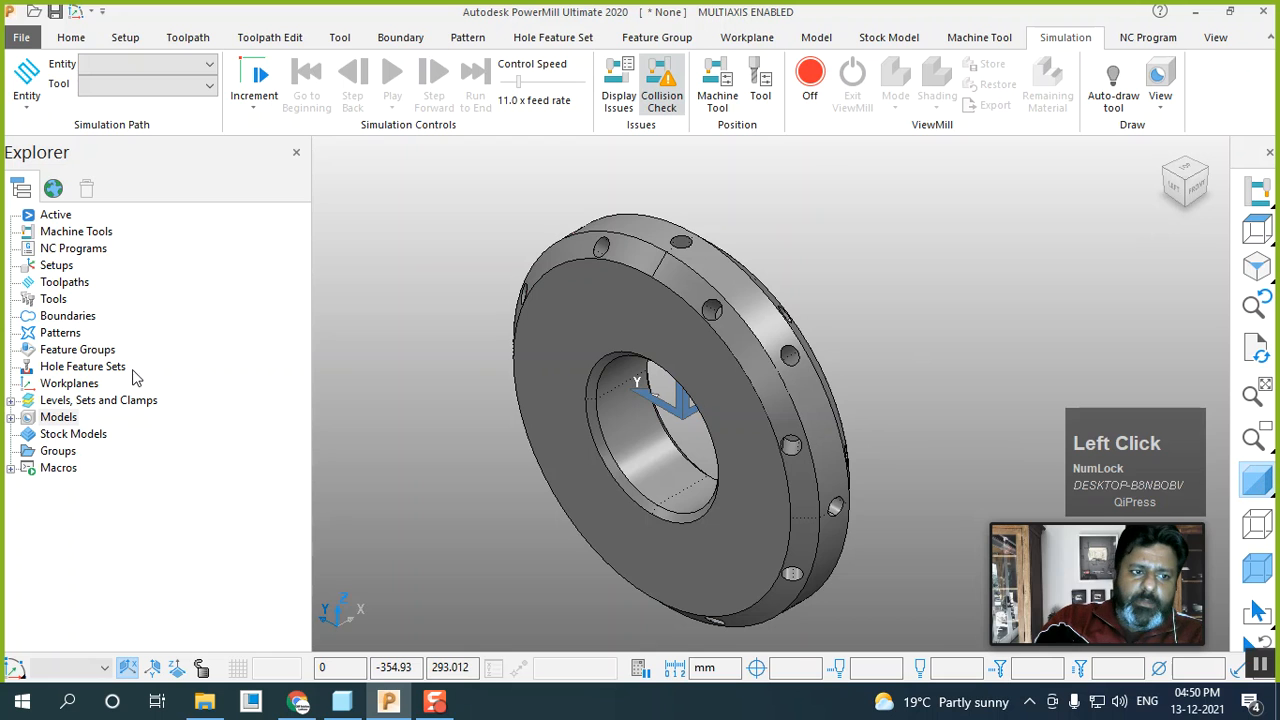
pyautogui.click(11, 417)
pyautogui.click(28, 434)
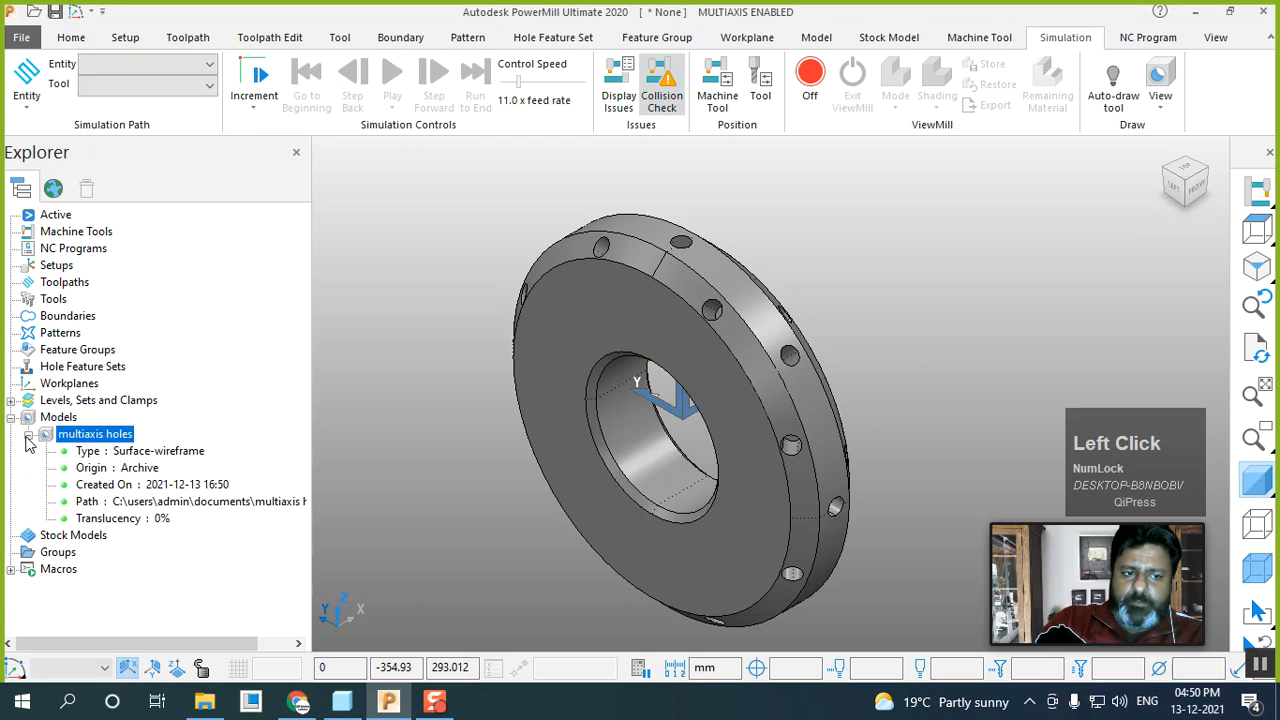
pyautogui.moveTo(310, 394); pyautogui.dragTo(348, 394)
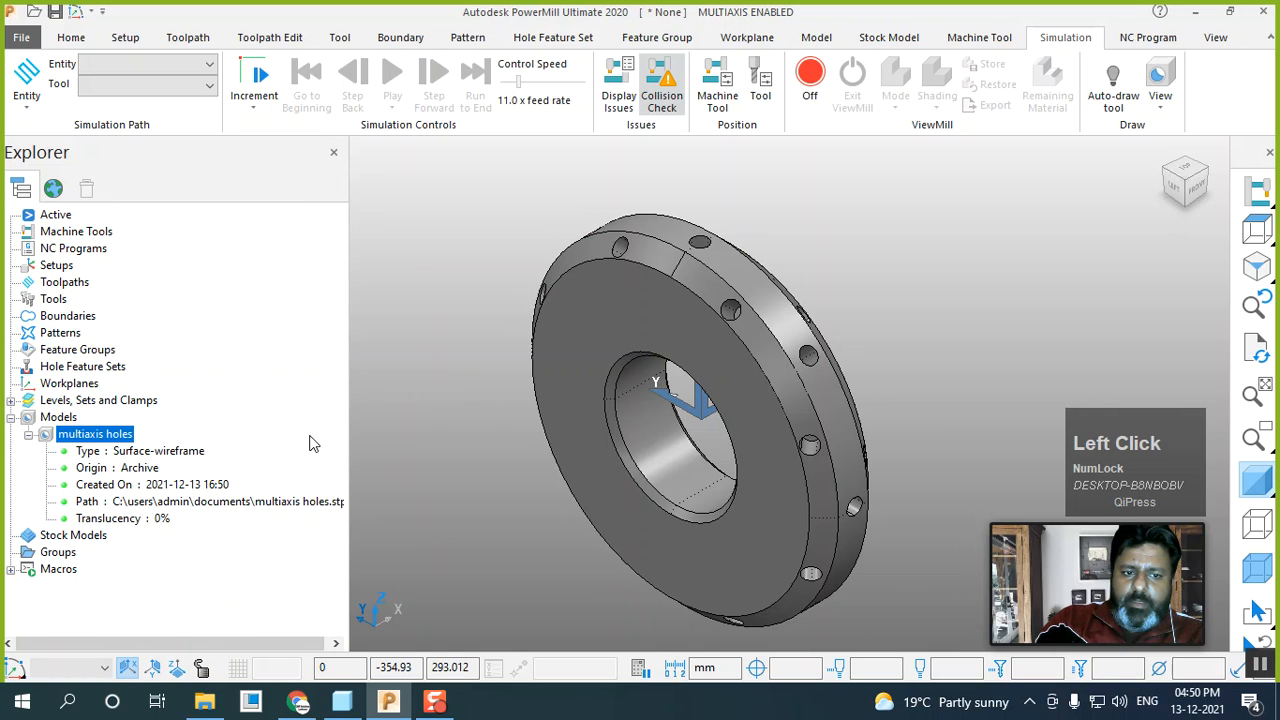
# Try to define a cylinder block calculated from the model in the active workplane, with the block drawn
pyautogui.click(69, 40)
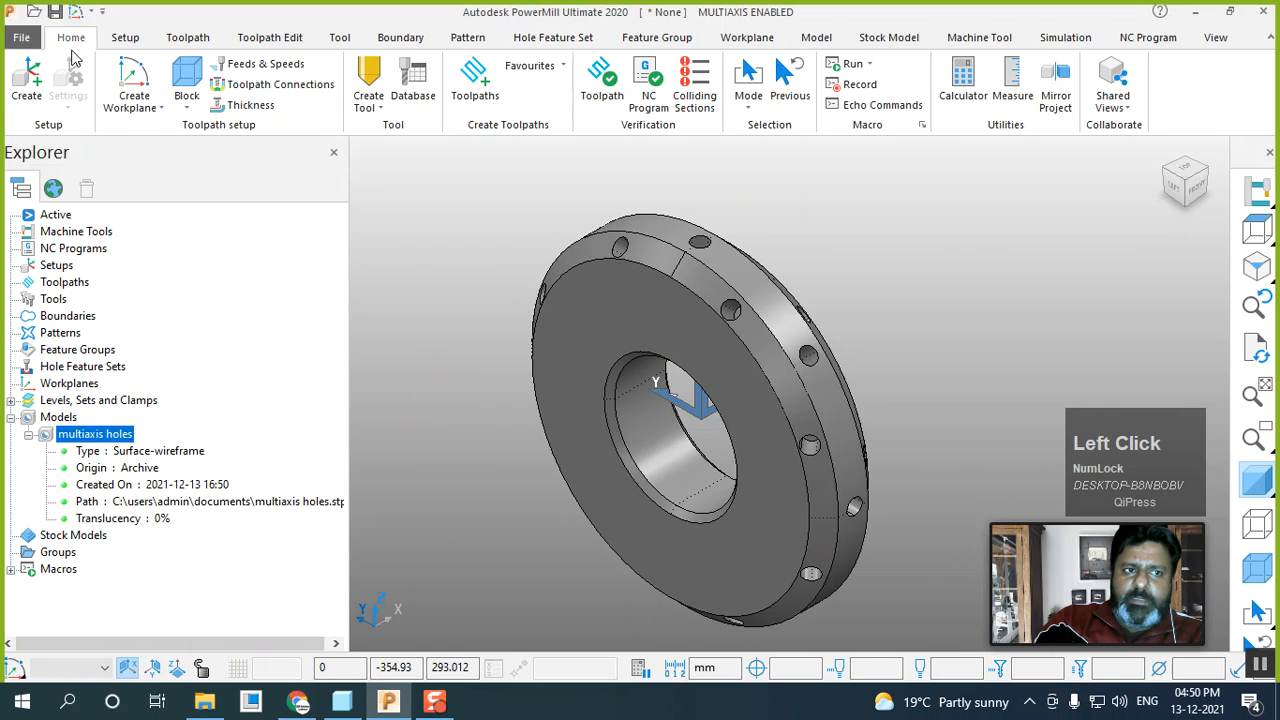
pyautogui.click(187, 102)
pyautogui.click(210, 139)
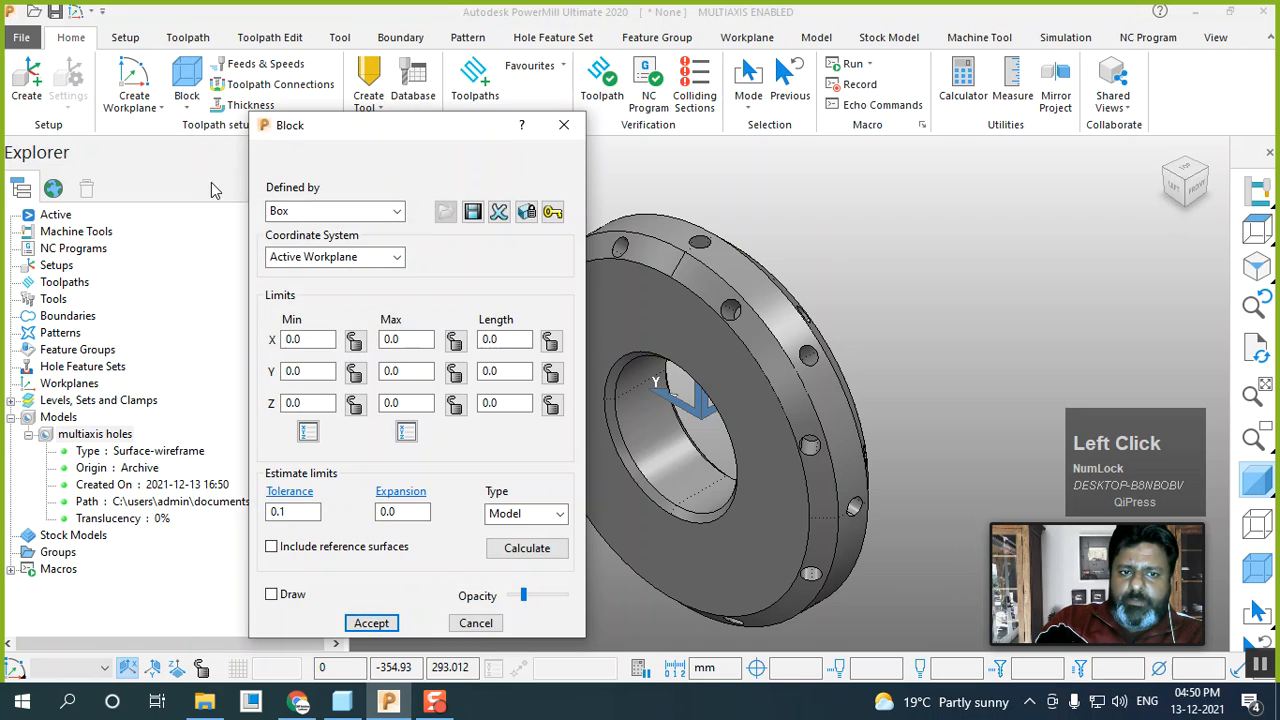
pyautogui.click(396, 211)
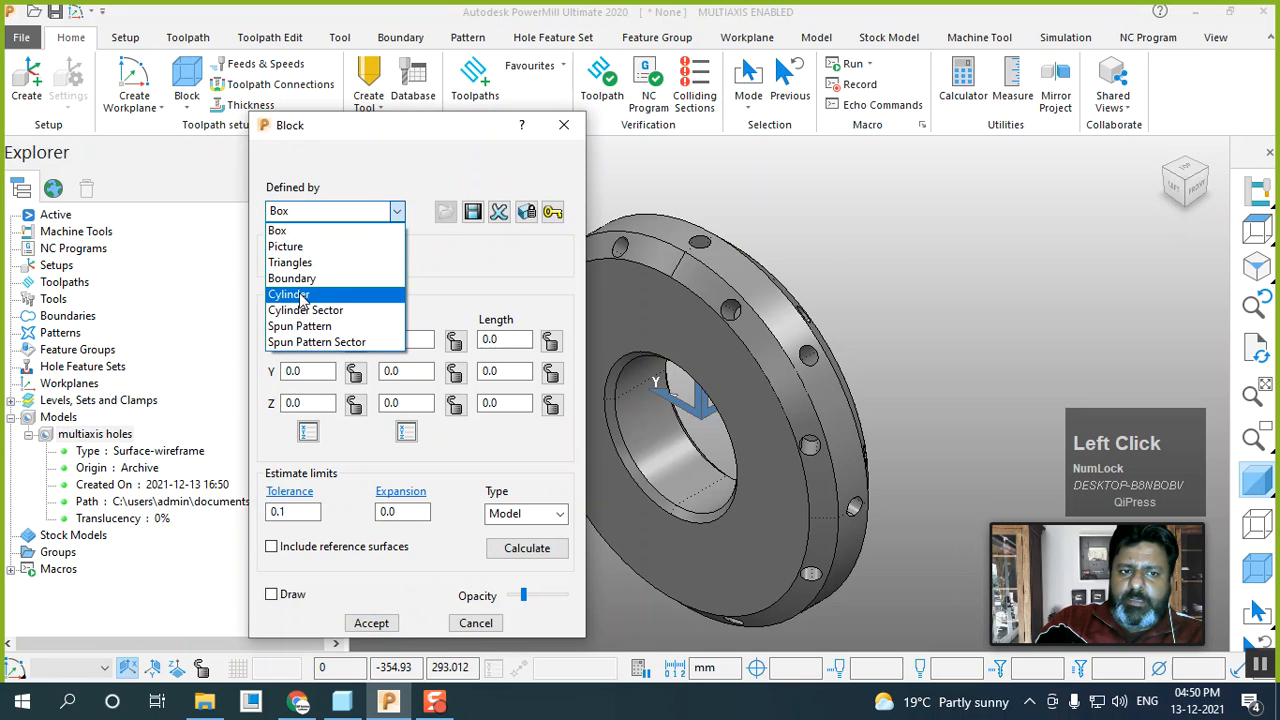
pyautogui.click(290, 294)
pyautogui.click(530, 549)
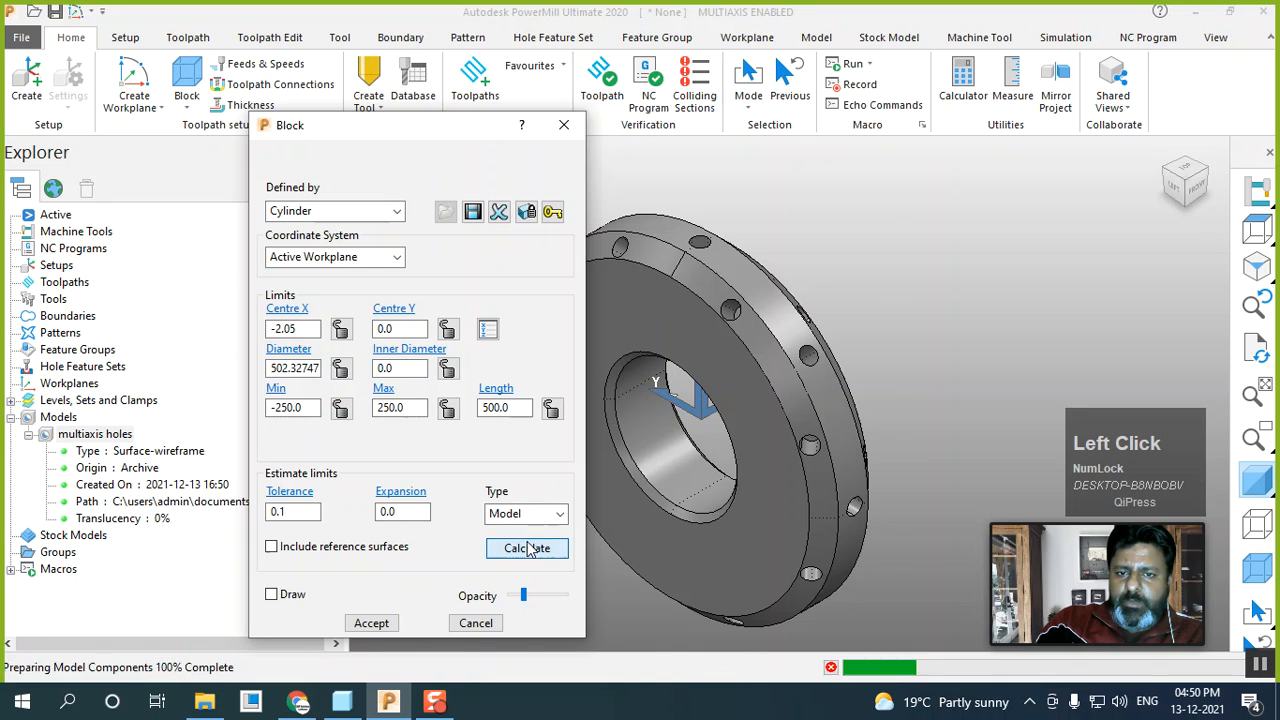
pyautogui.click(271, 594)
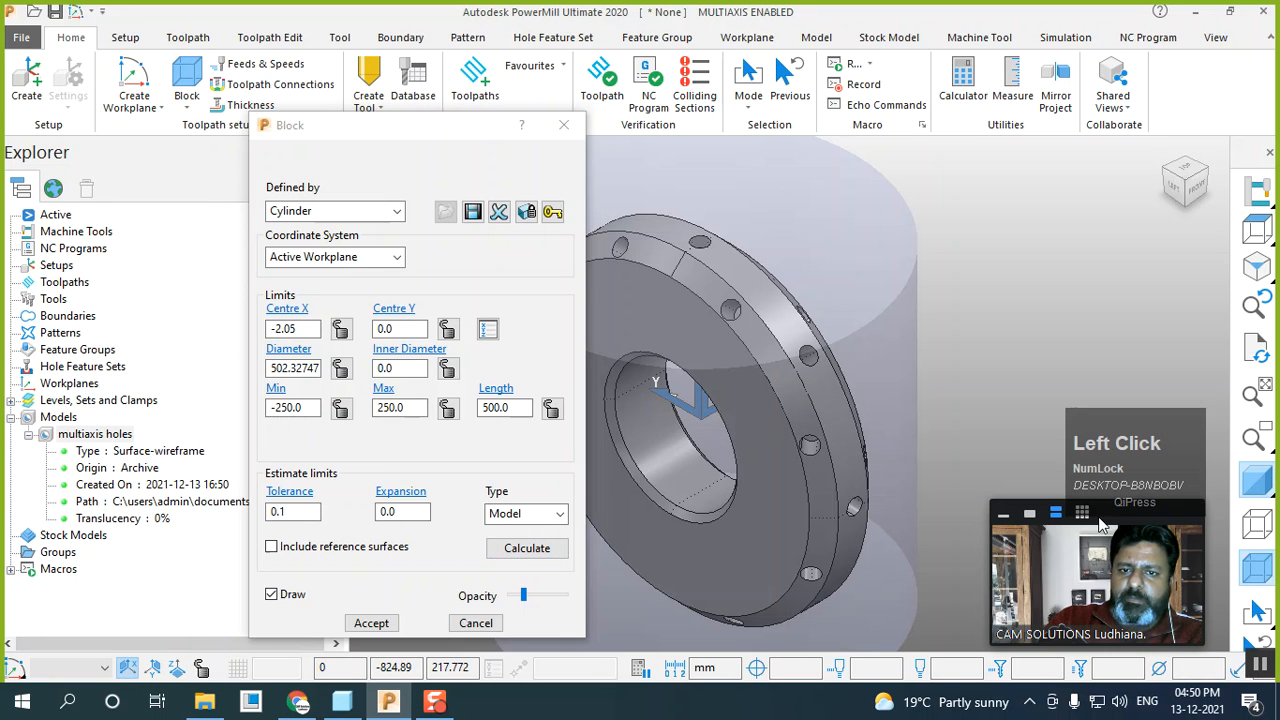
pyautogui.click(476, 622)
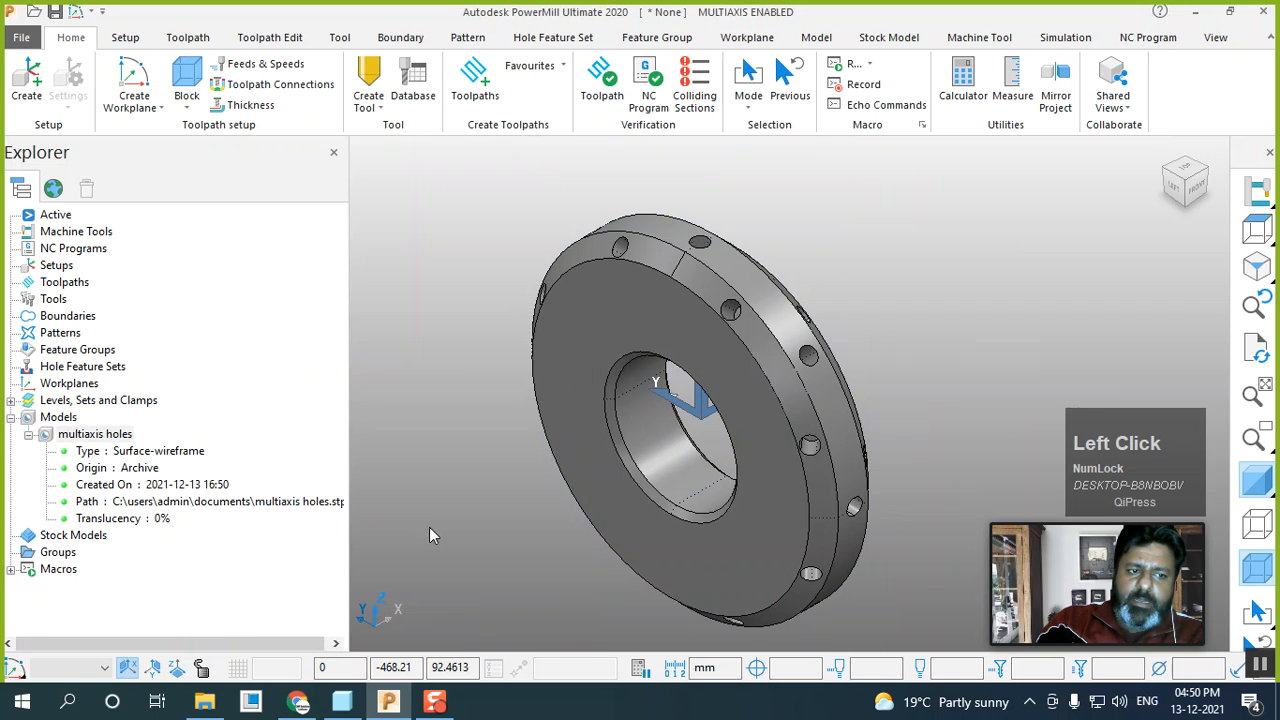
# Create a workplane from three arc points on the bore's front edge, accepting the origin at -50.0, 0.0, -0.000005
pyautogui.rightClick(69, 387)
pyautogui.click(190, 474)
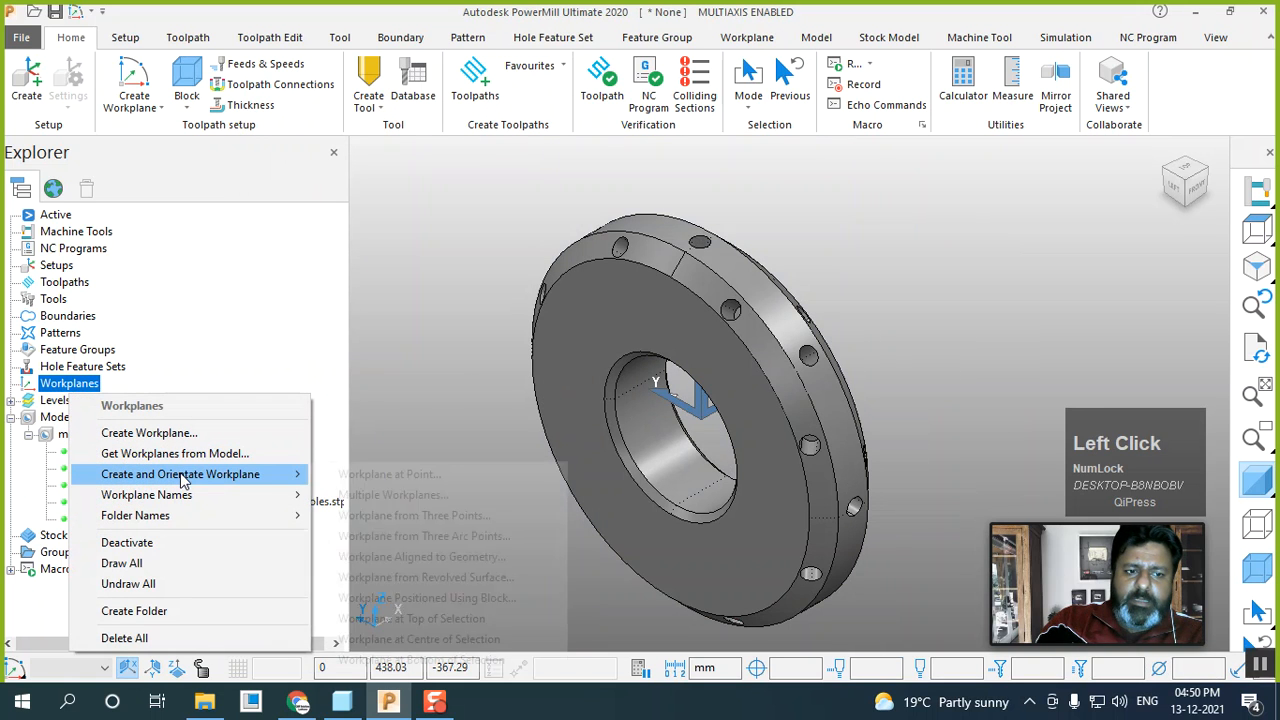
pyautogui.click(440, 538)
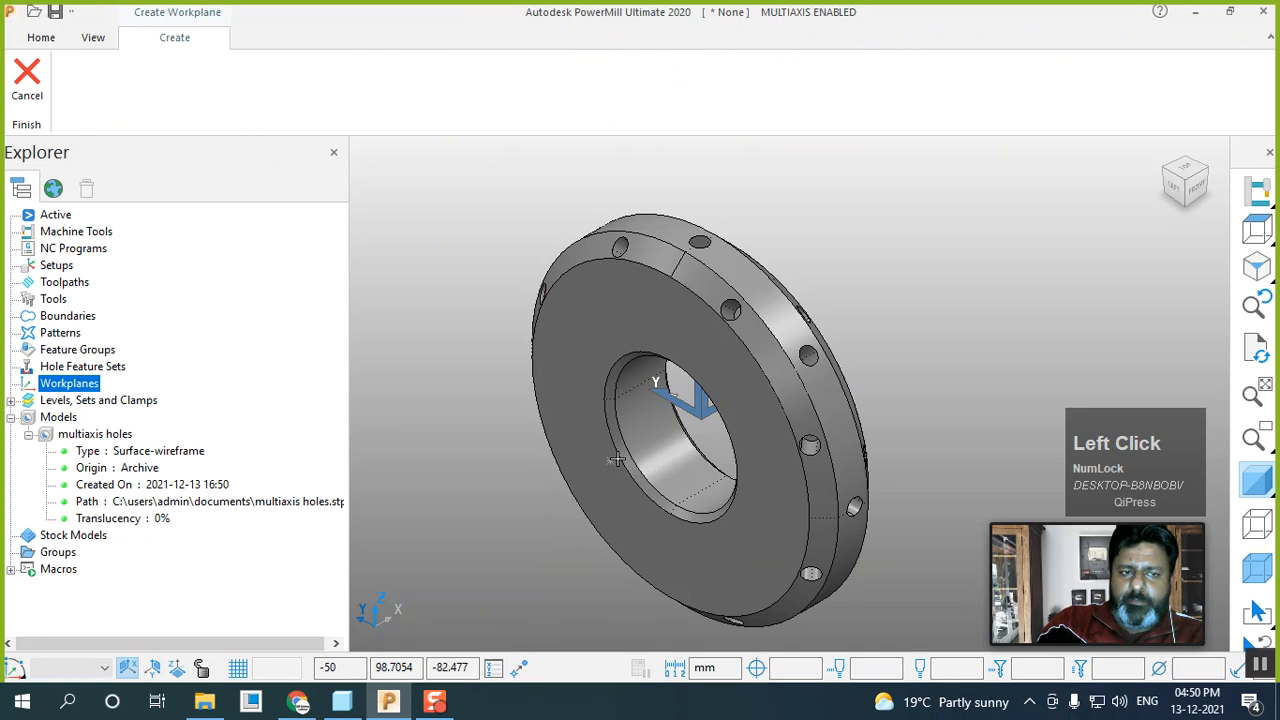
pyautogui.click(616, 459)
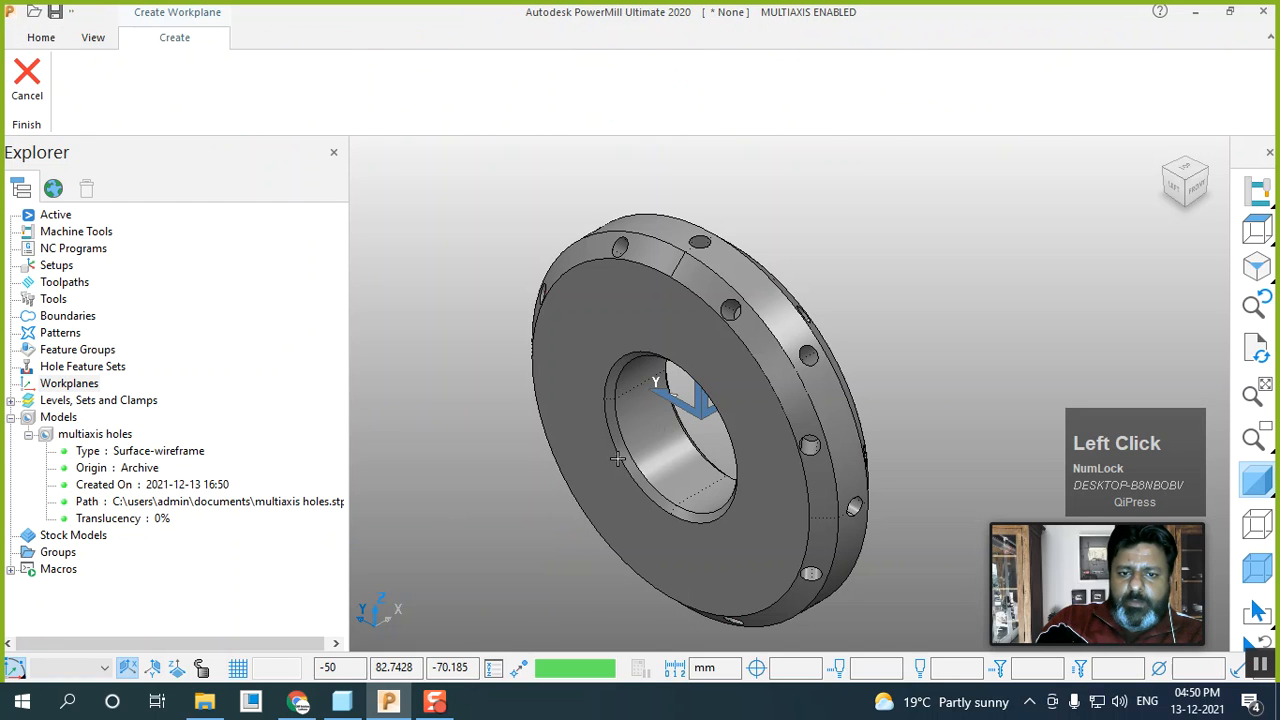
pyautogui.click(629, 350)
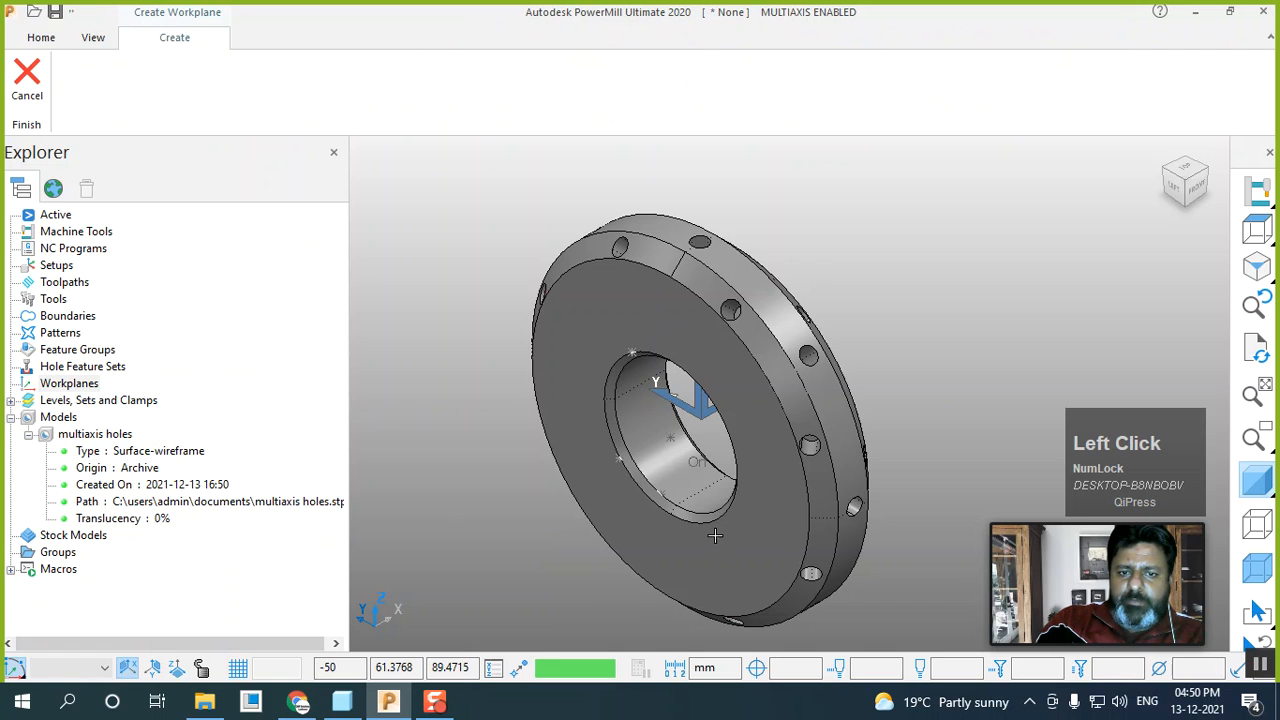
pyautogui.click(717, 518)
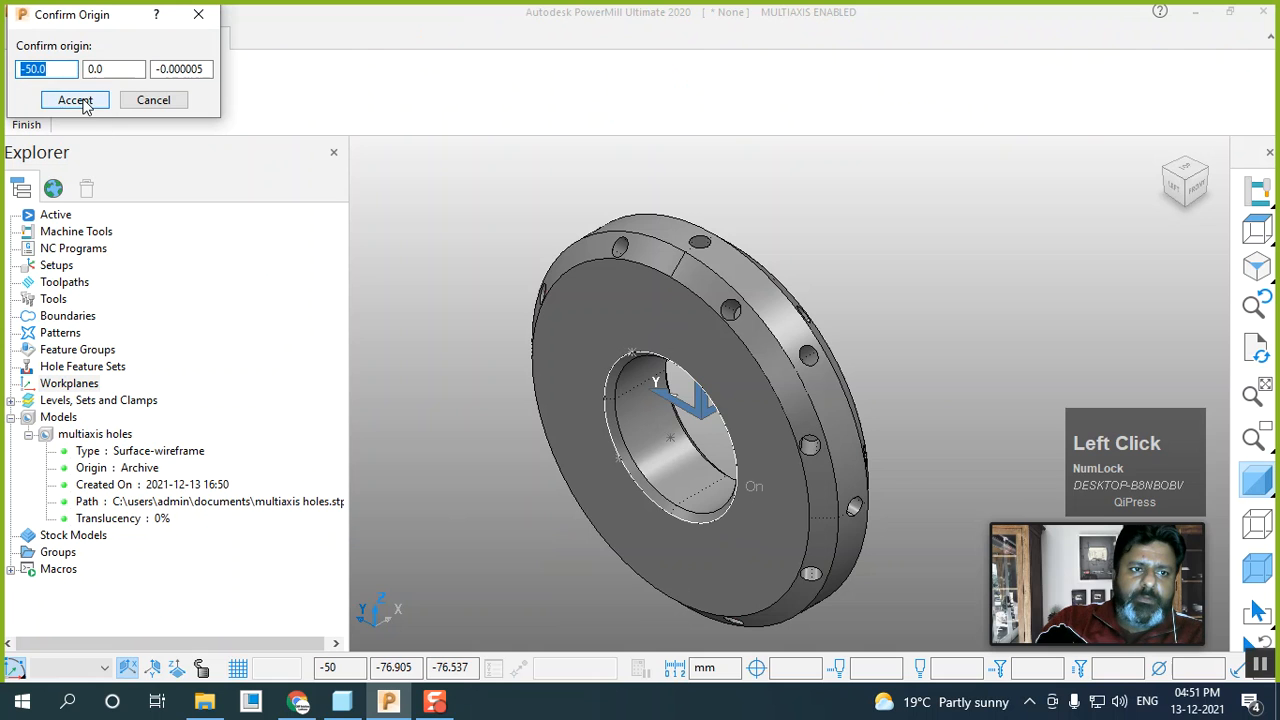
pyautogui.click(84, 102)
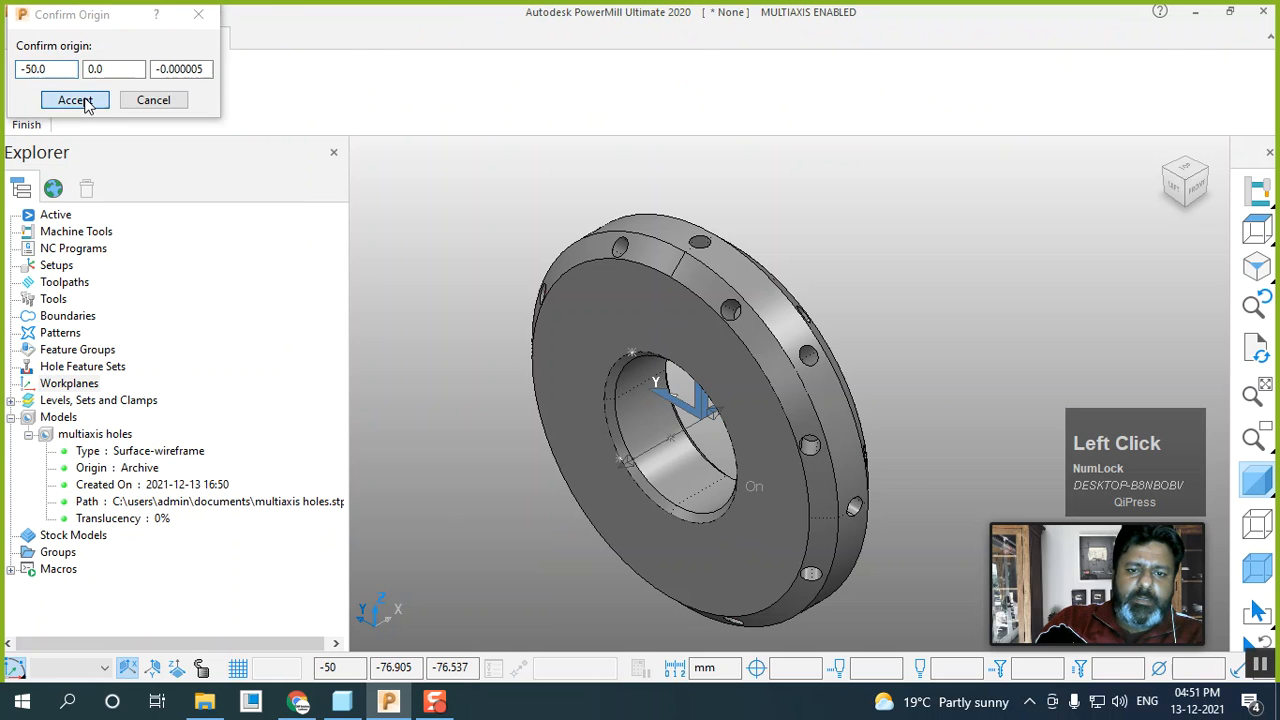
pyautogui.click(630, 464)
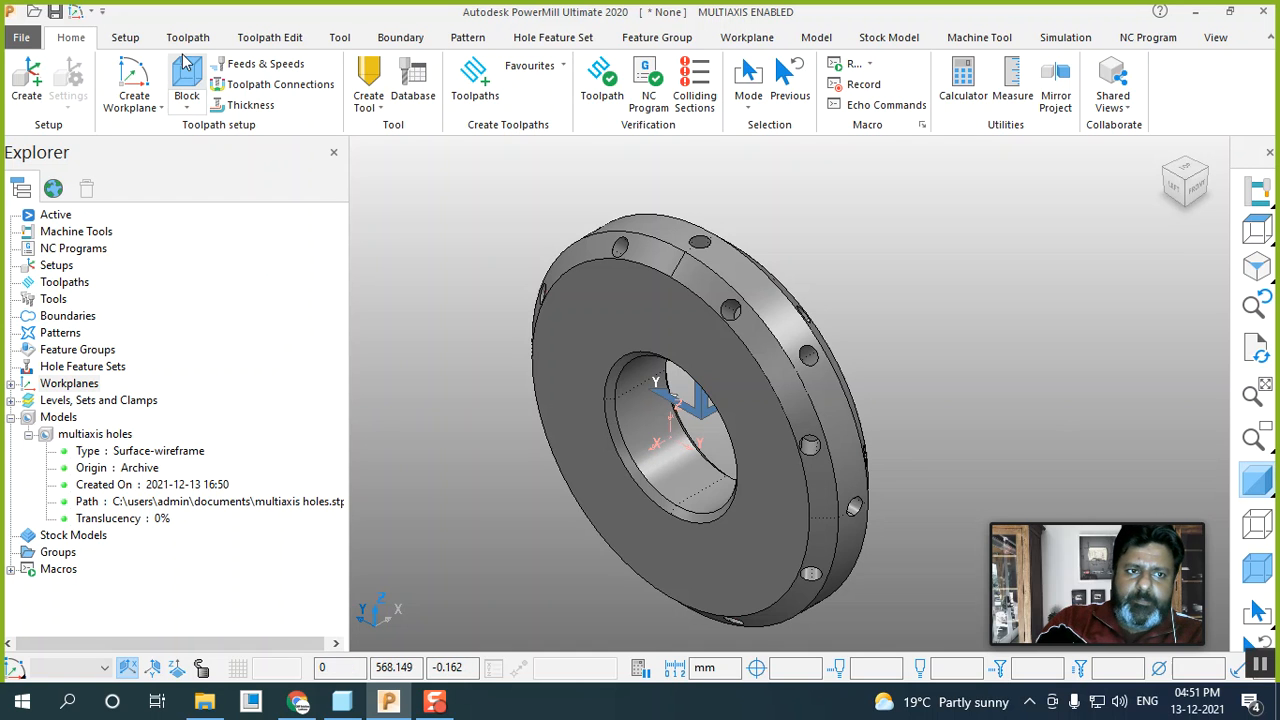
# Try to define a cylinder block calculated from the model in named workplane 1, with the block drawn
pyautogui.click(186, 100)
pyautogui.click(210, 138)
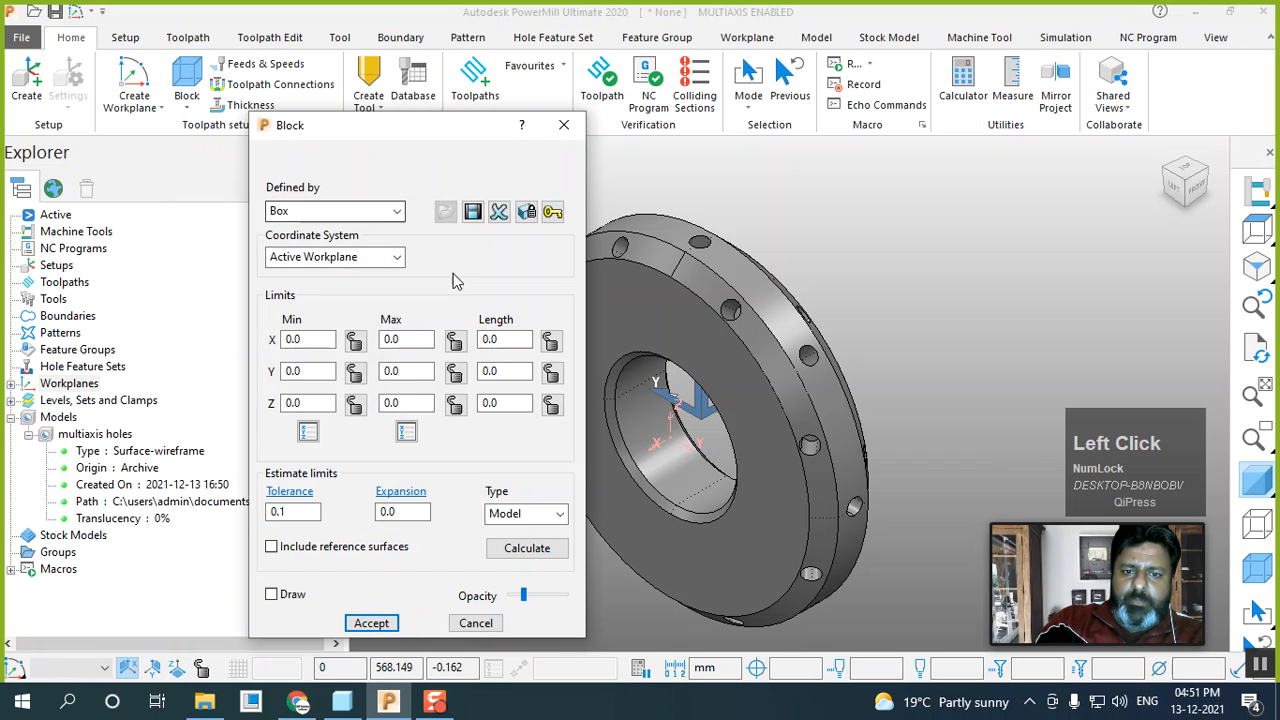
pyautogui.click(330, 211)
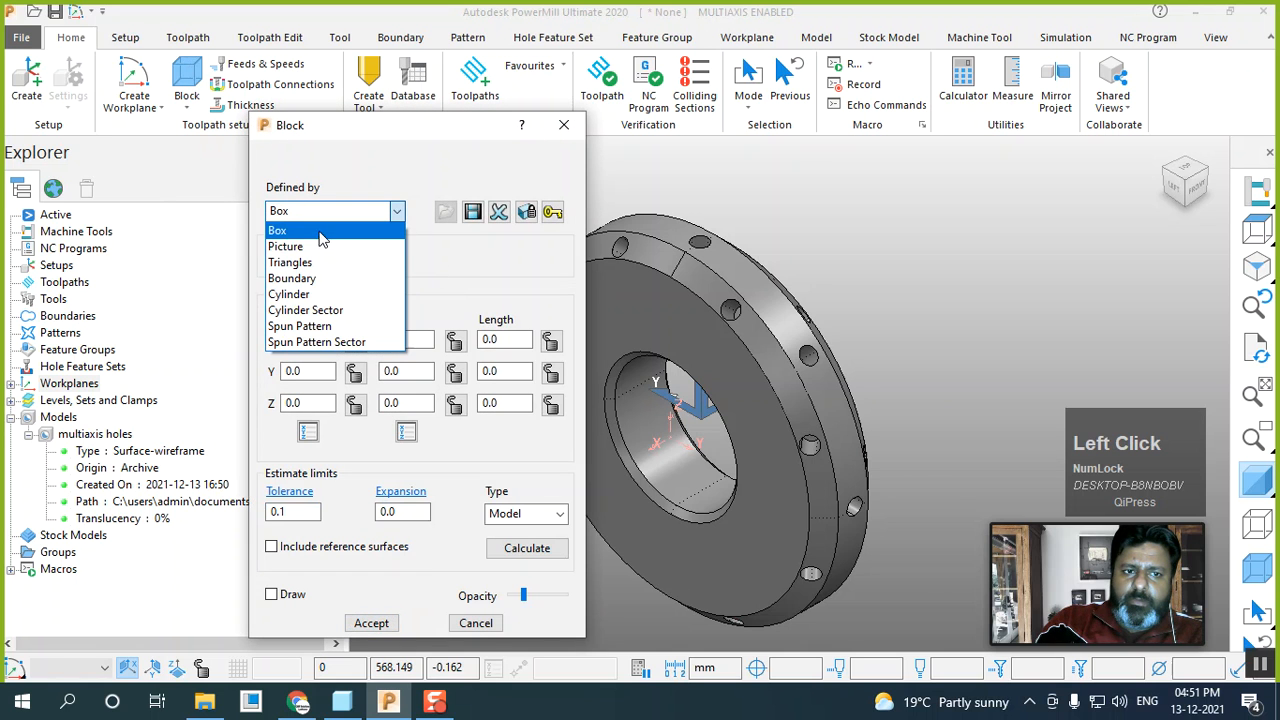
pyautogui.click(295, 294)
pyautogui.click(335, 257)
pyautogui.click(335, 308)
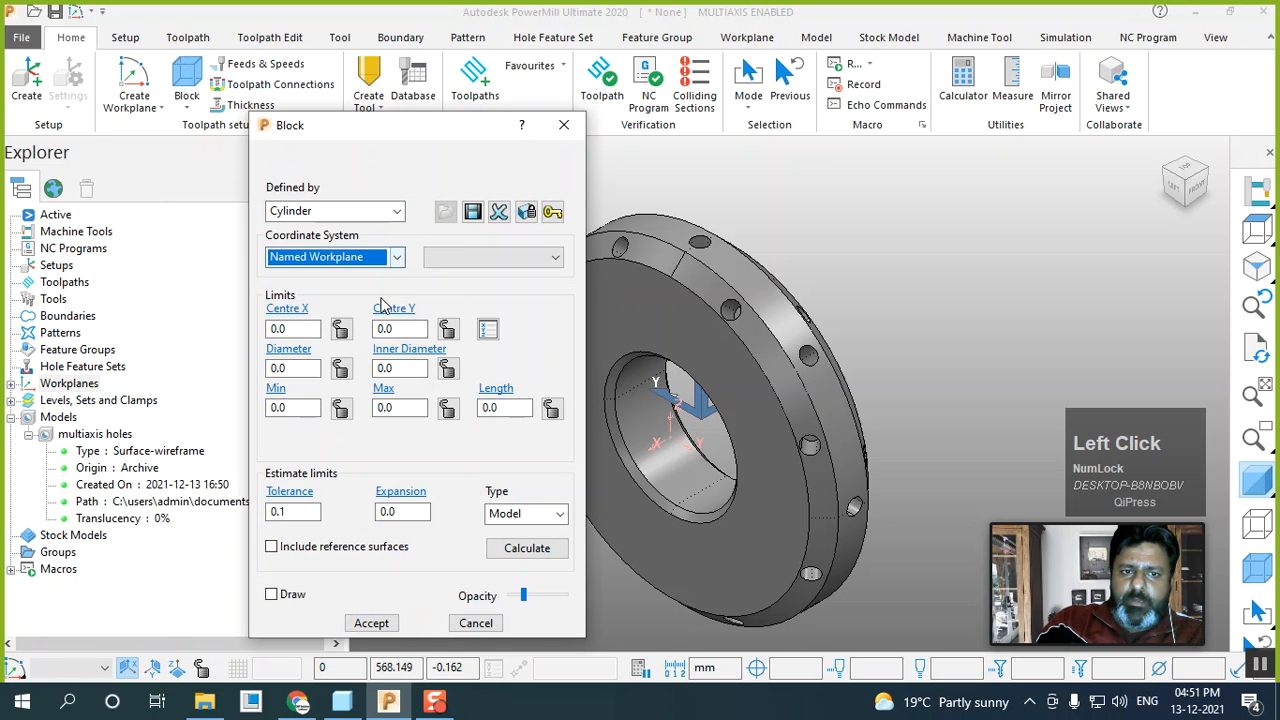
pyautogui.click(452, 260)
pyautogui.click(455, 306)
pyautogui.click(525, 548)
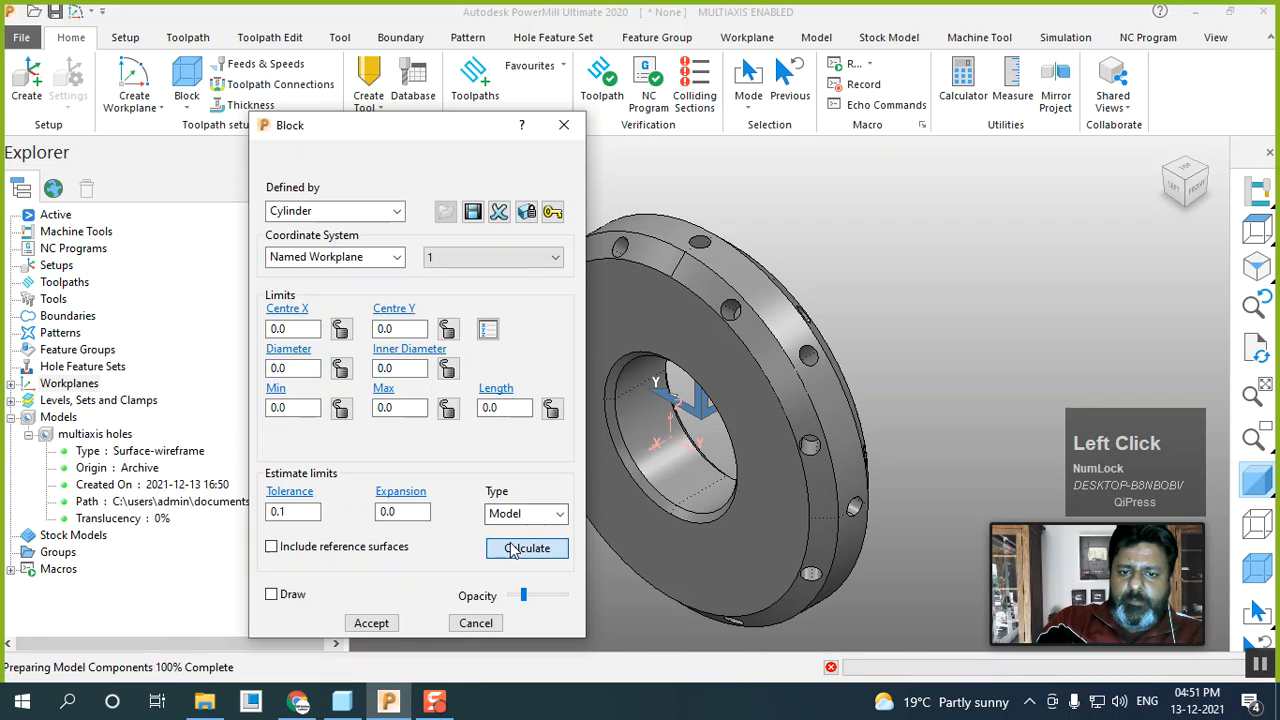
pyautogui.click(271, 594)
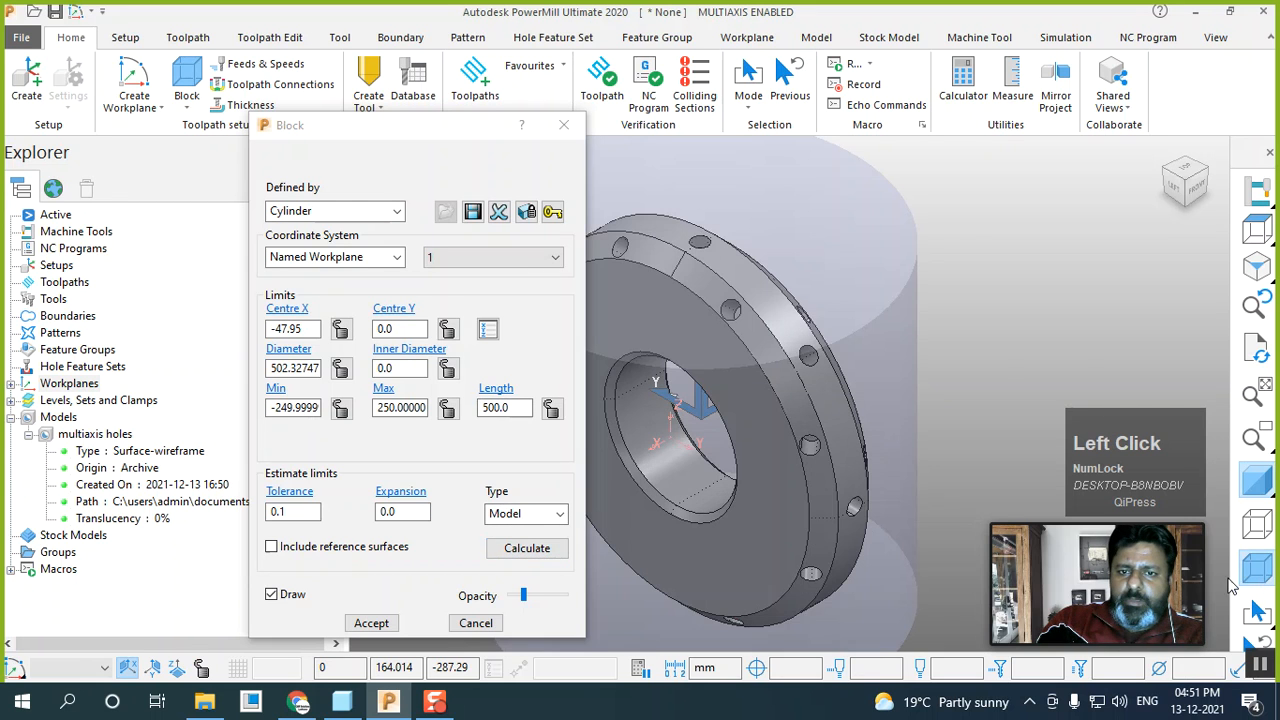
pyautogui.scroll(-2, 1008, 350)
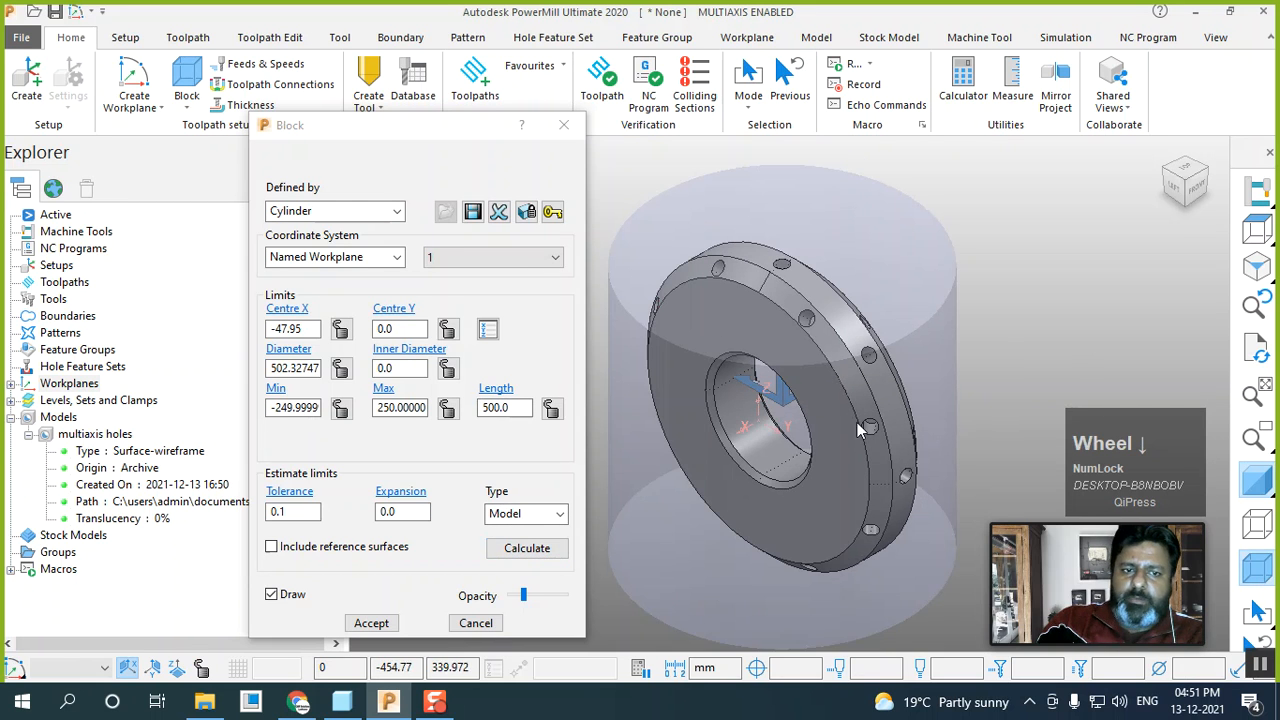
pyautogui.click(476, 623)
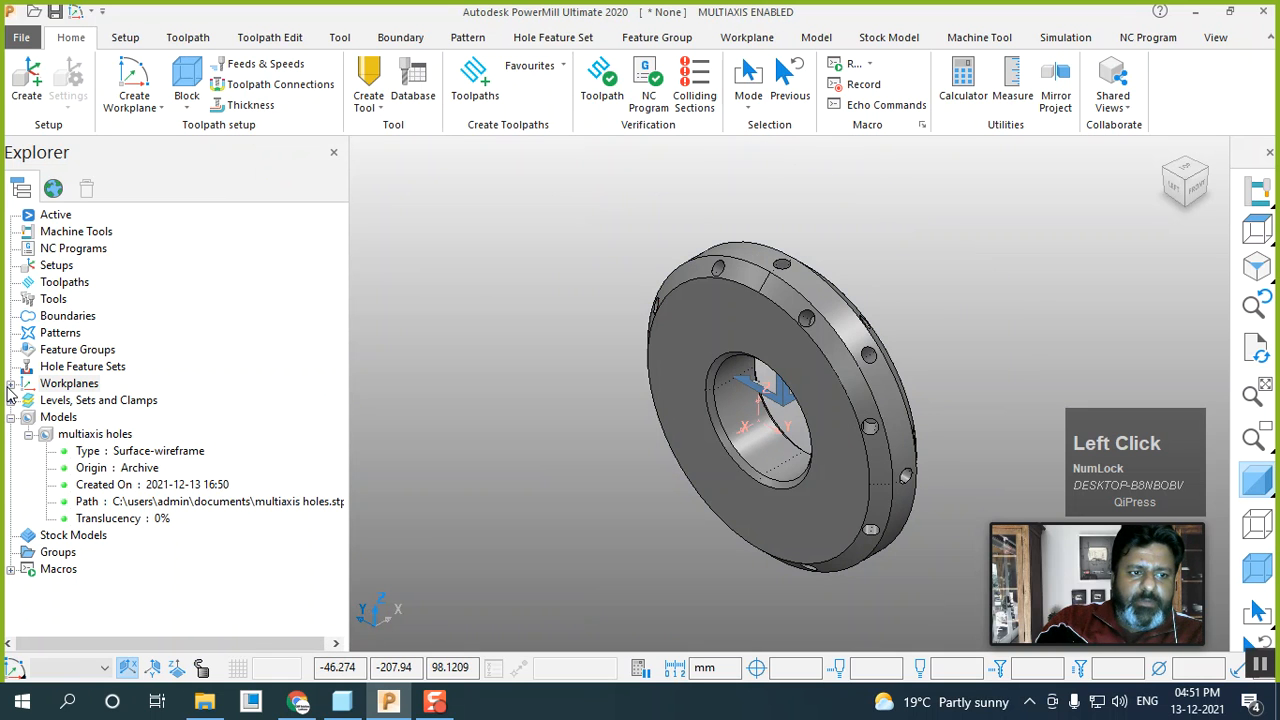
# Edit workplane 1 by swapping its axes so that Z points outward along the bore axis and X runs sideways, and accept it
pyautogui.click(10, 385)
pyautogui.rightClick(66, 400)
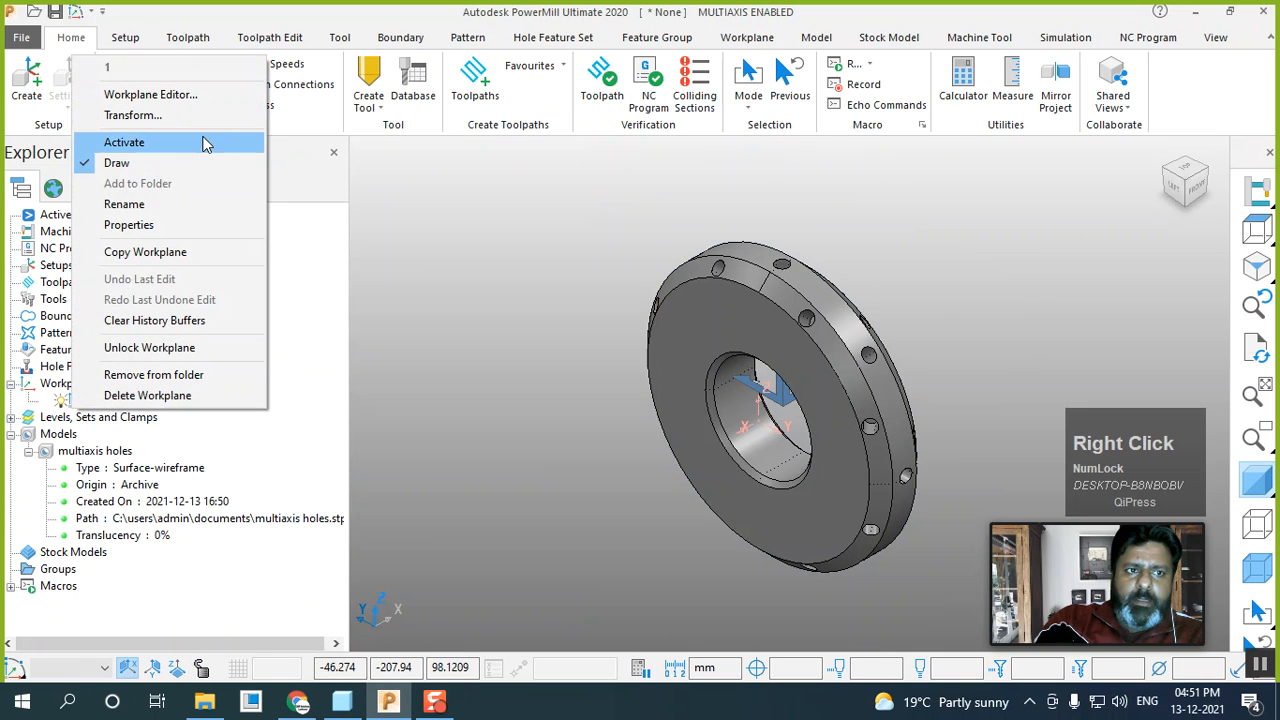
pyautogui.click(170, 97)
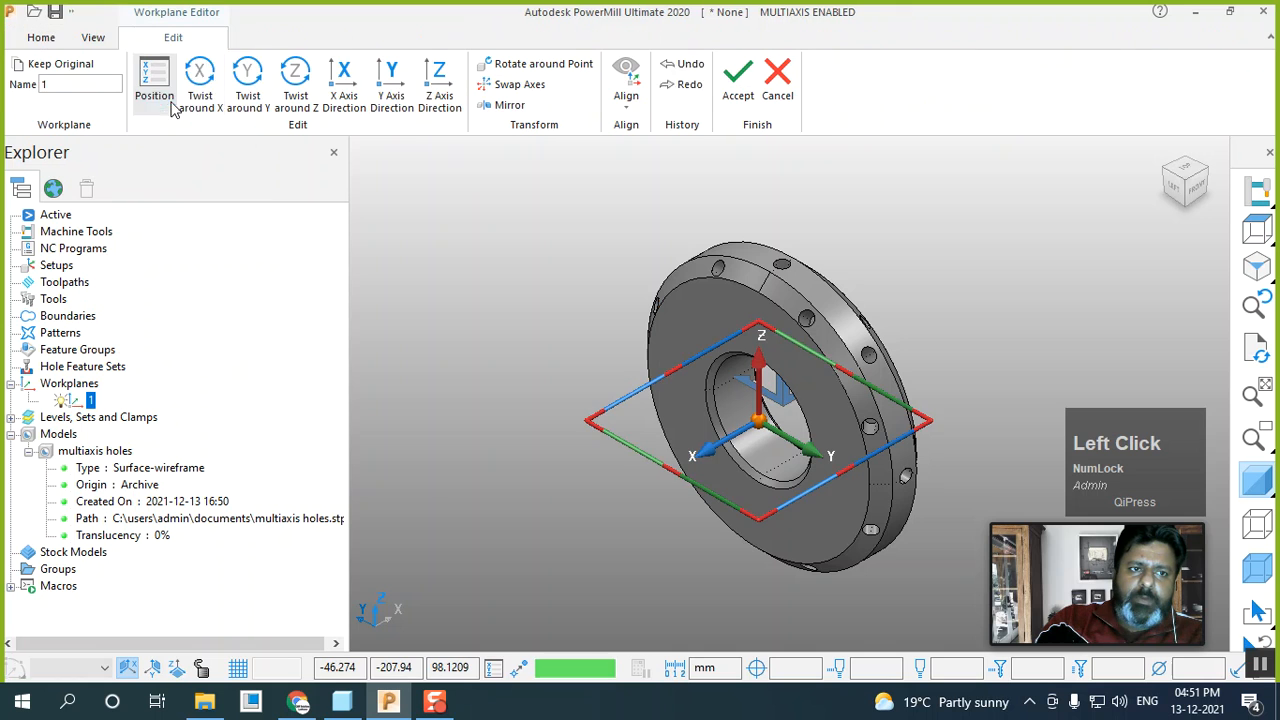
pyautogui.click(505, 84)
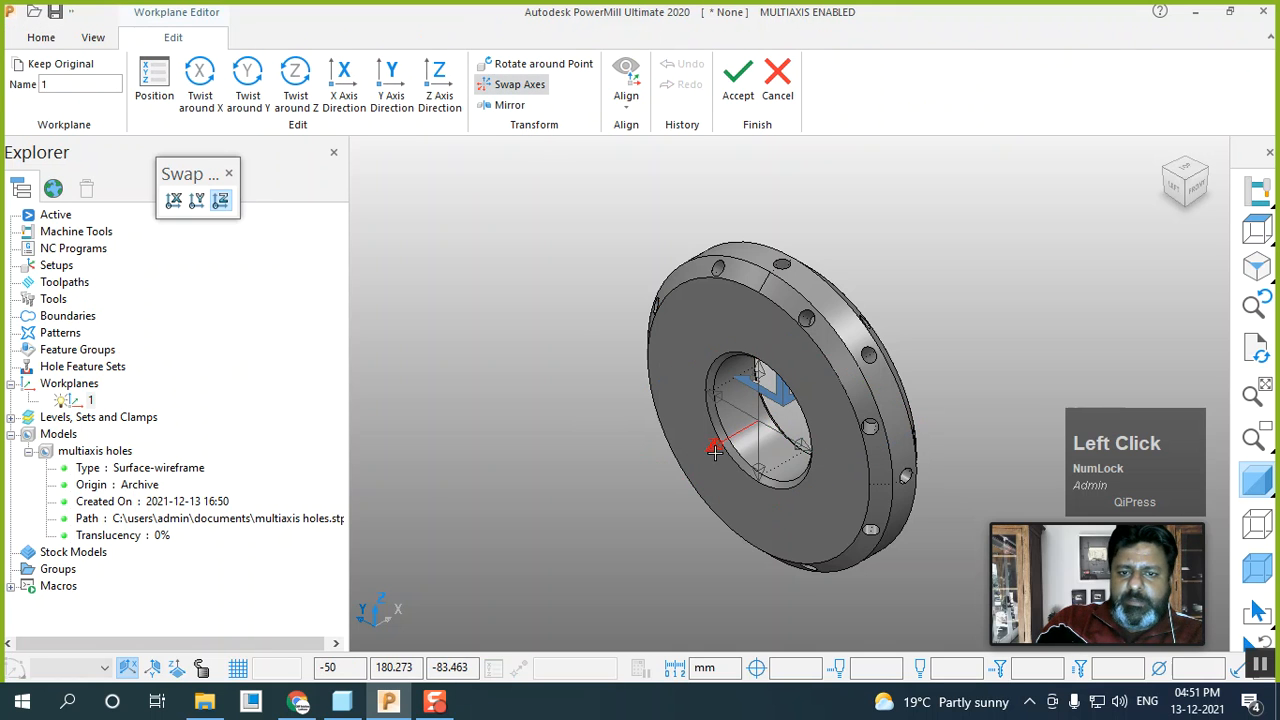
pyautogui.click(671, 444)
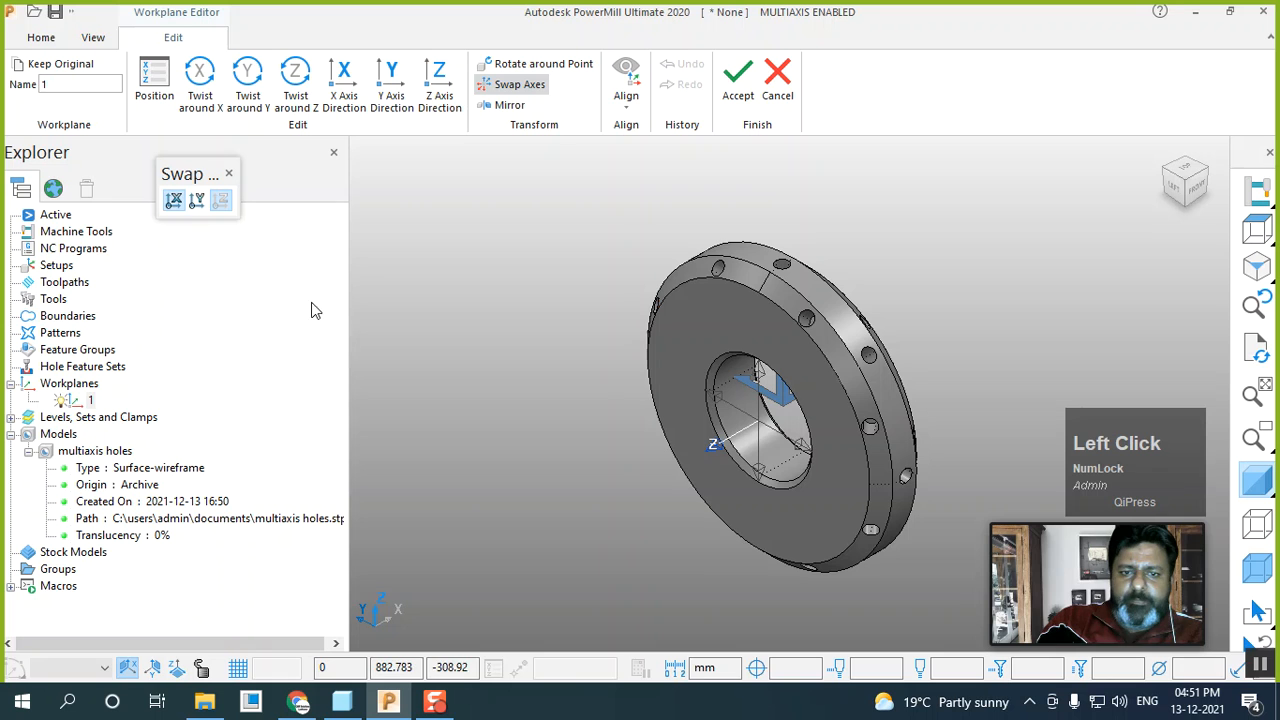
pyautogui.click(790, 442)
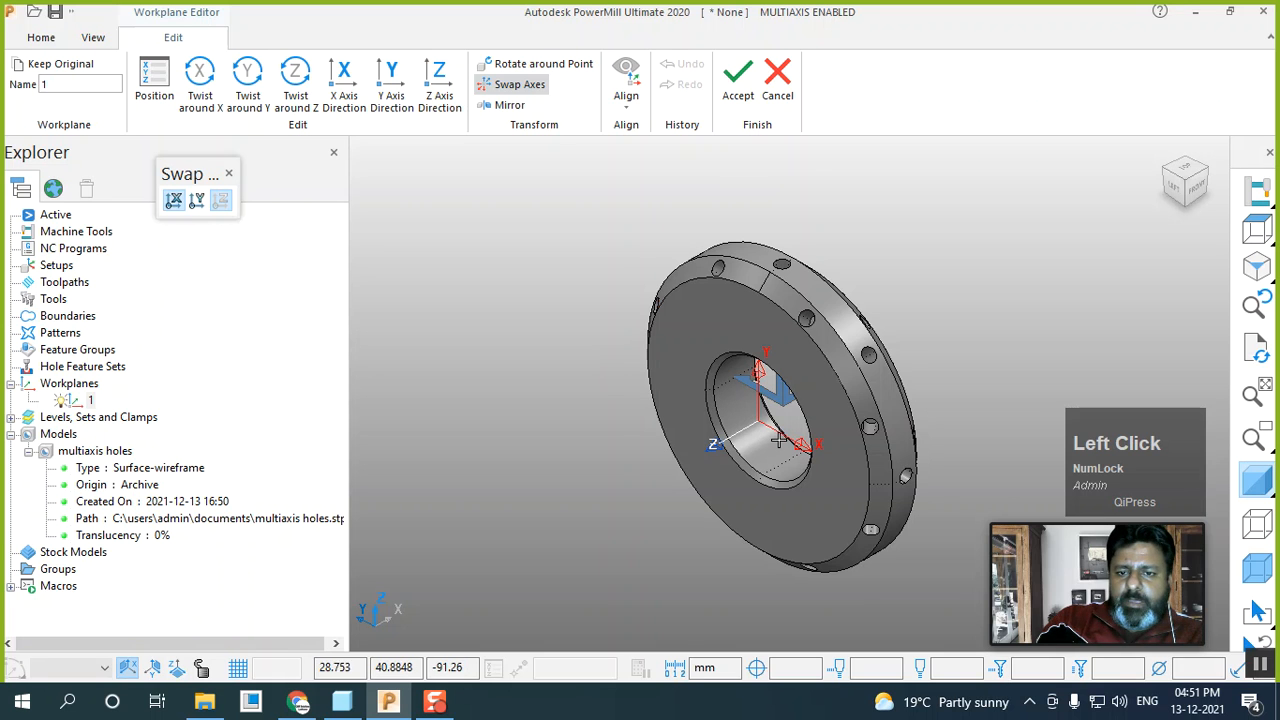
pyautogui.click(737, 93)
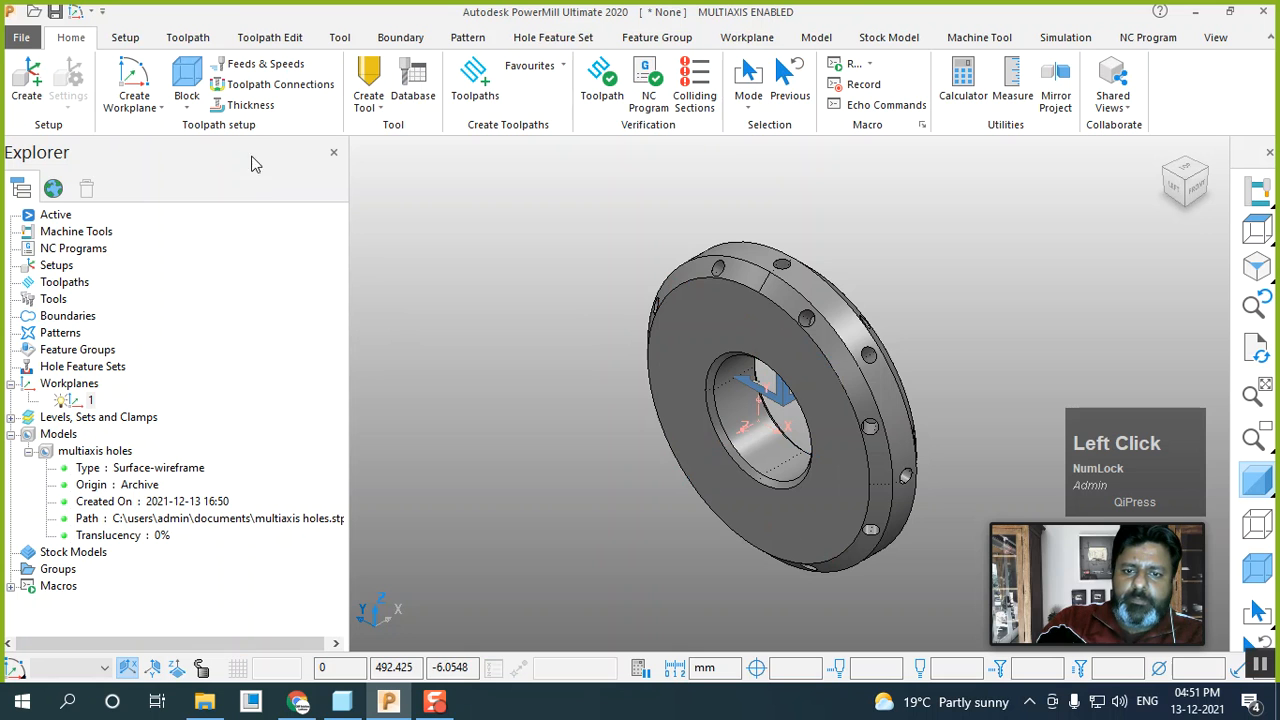
# Define a cylinder block in named workplane 1, draw it, calculate its limits from the model and accept it
pyautogui.click(181, 75)
pyautogui.click(310, 211)
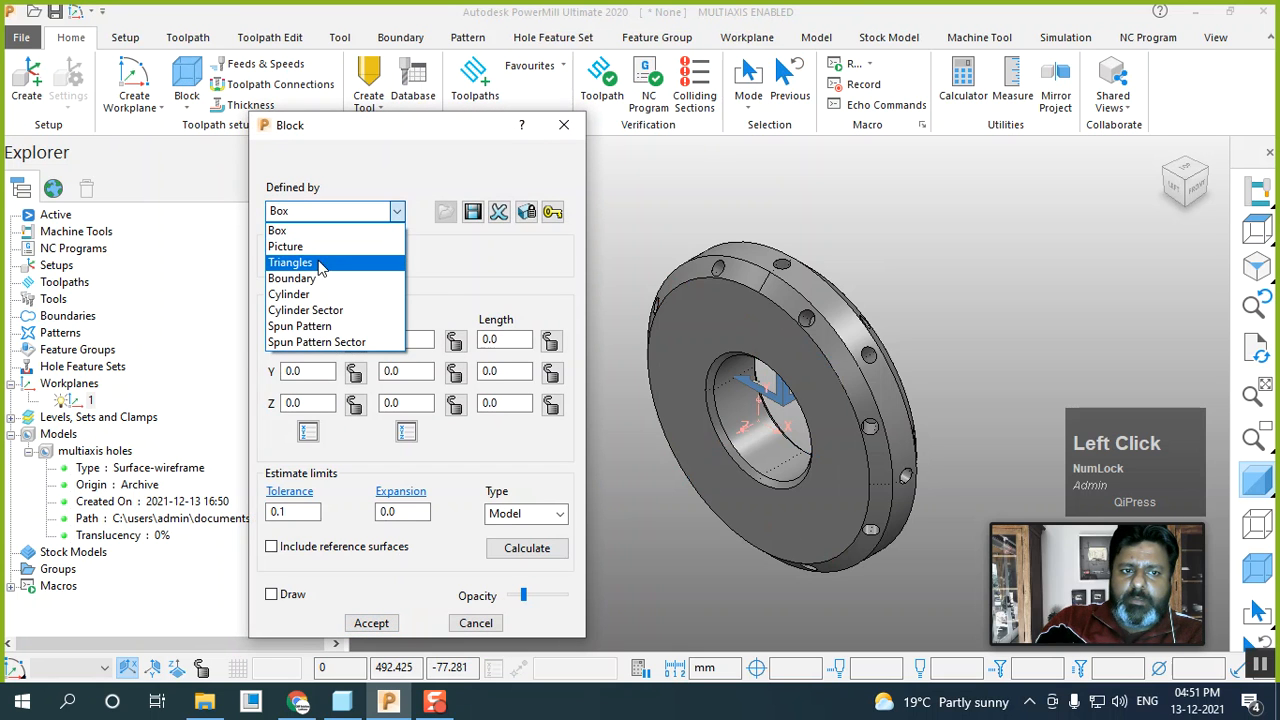
pyautogui.click(310, 295)
pyautogui.click(527, 548)
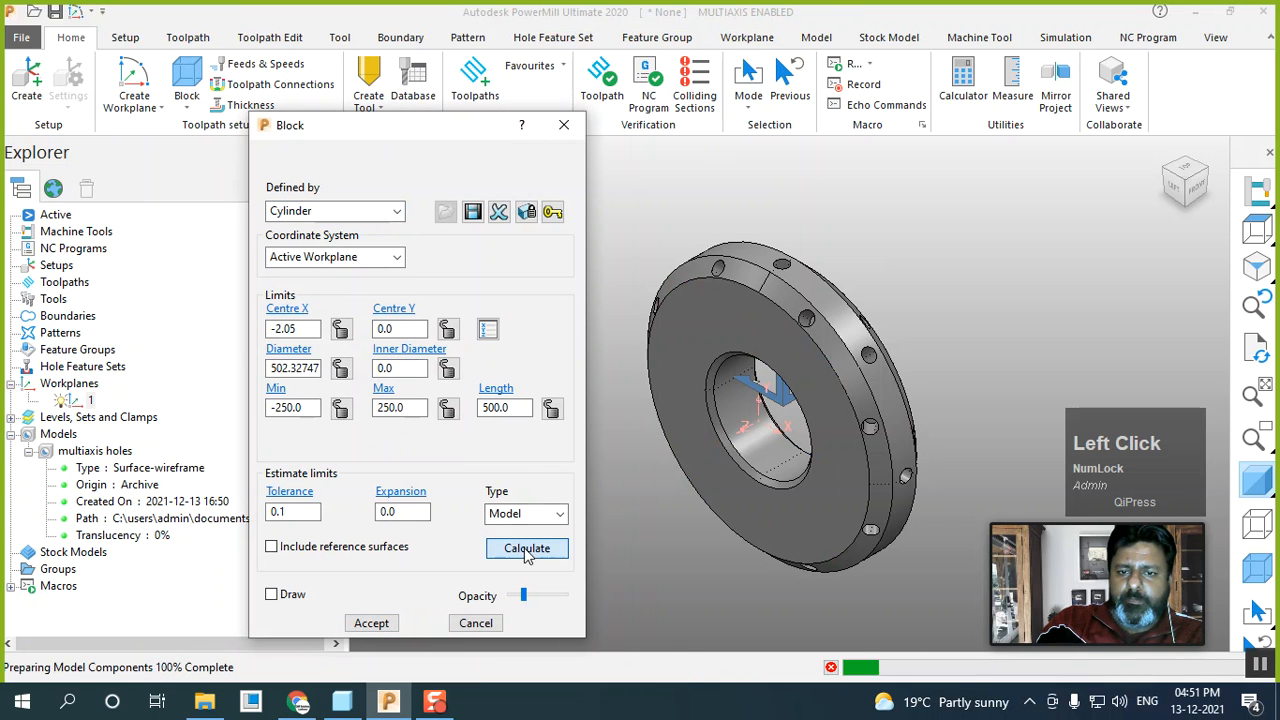
pyautogui.click(383, 257)
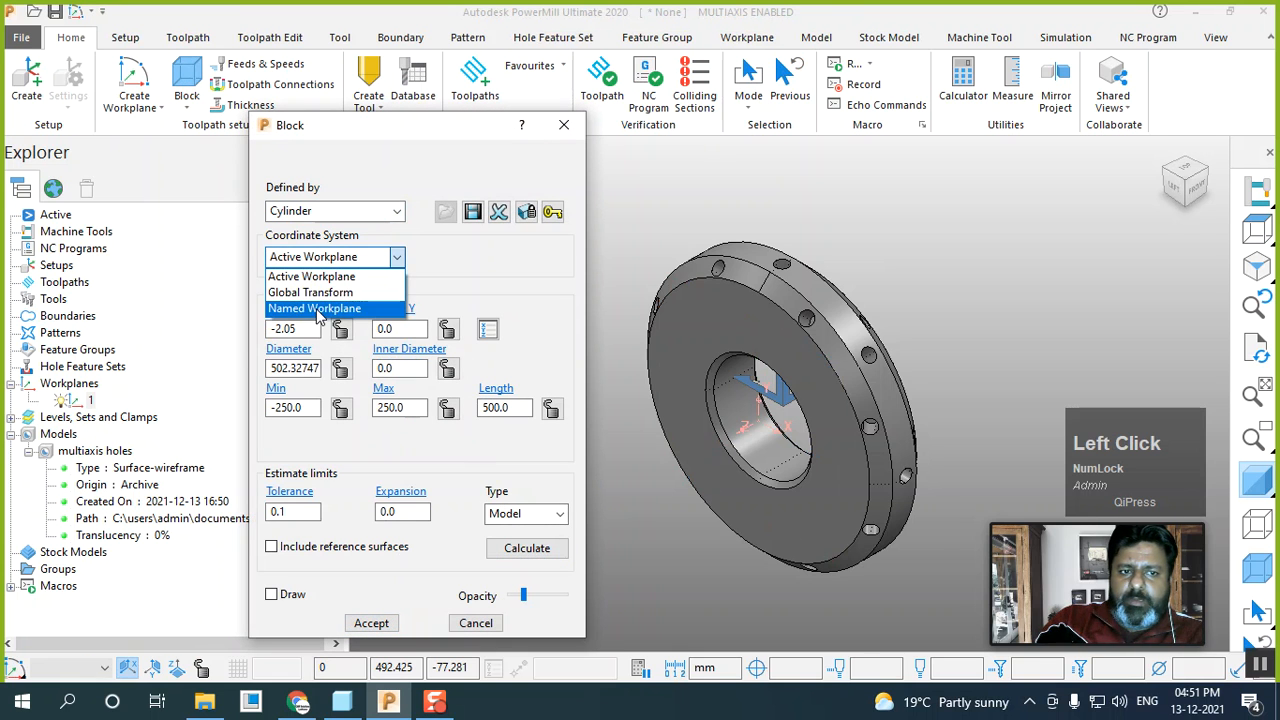
pyautogui.click(316, 310)
pyautogui.click(293, 596)
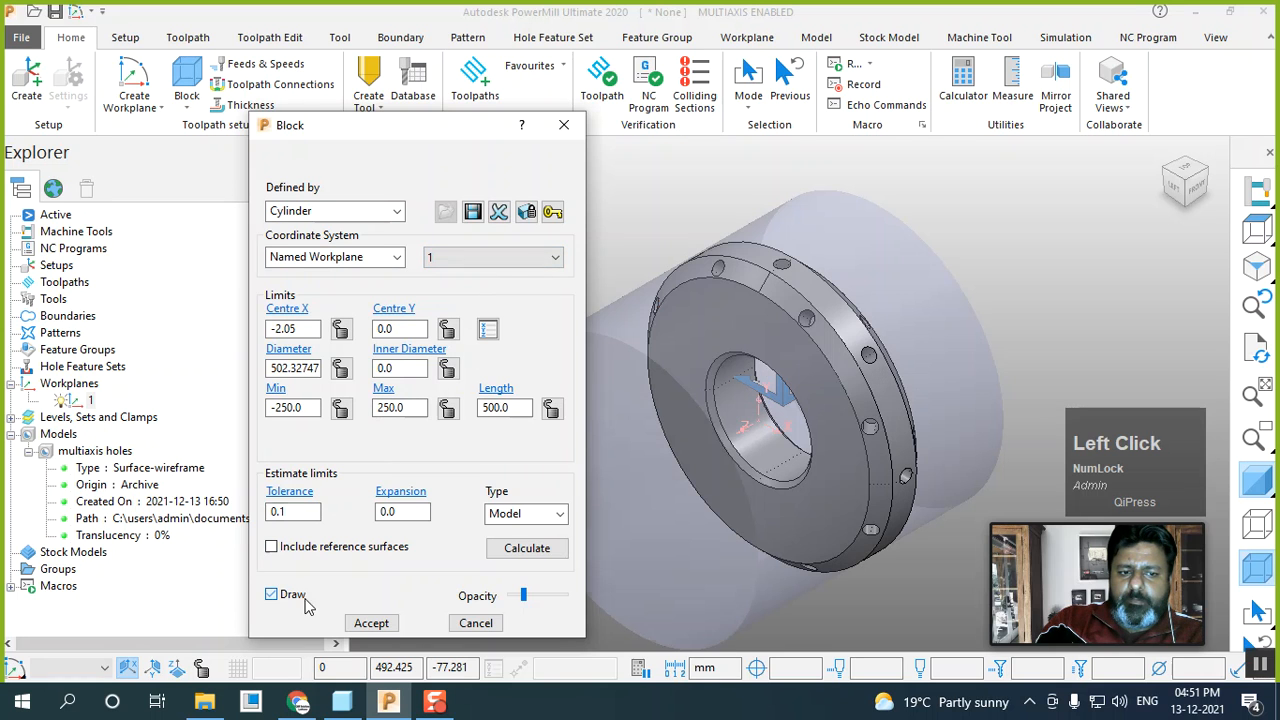
pyautogui.click(526, 552)
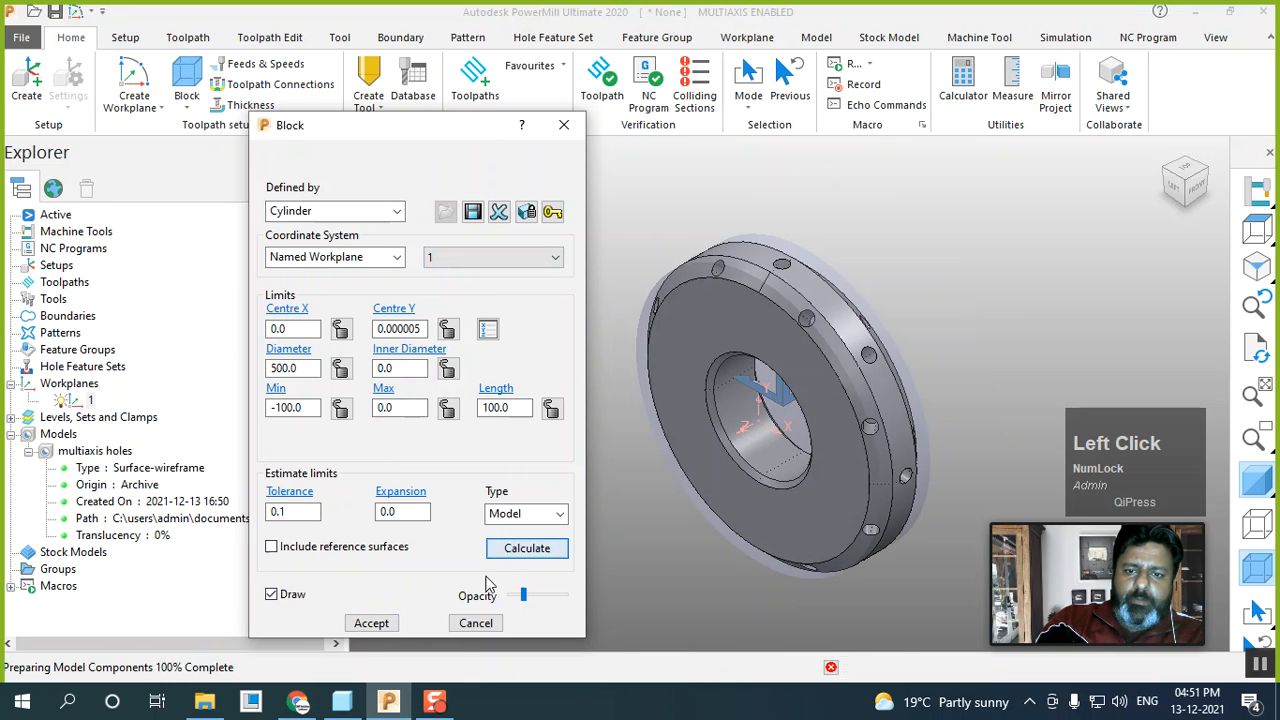
pyautogui.click(369, 623)
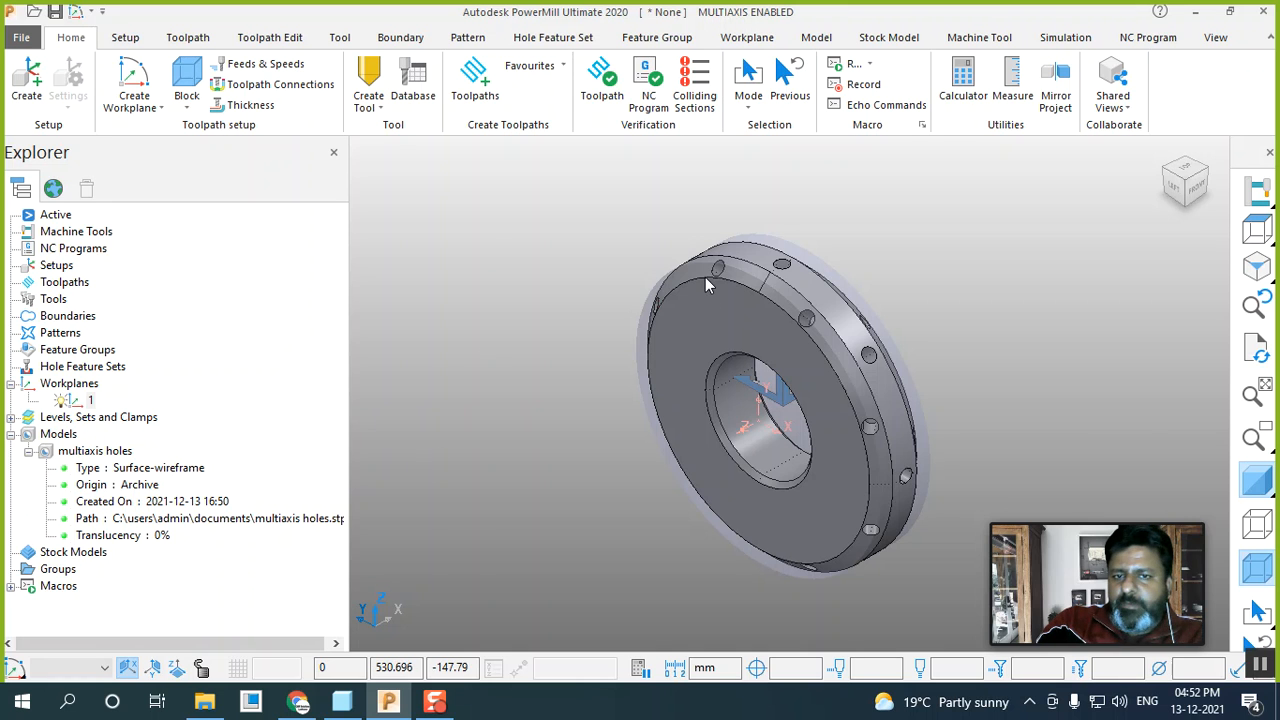
# Reopen the block settings, define the block by Triangles, and check the raw material part in Creo Parametric before returning to PowerMill
pyautogui.click(336, 195)
pyautogui.click(186, 107)
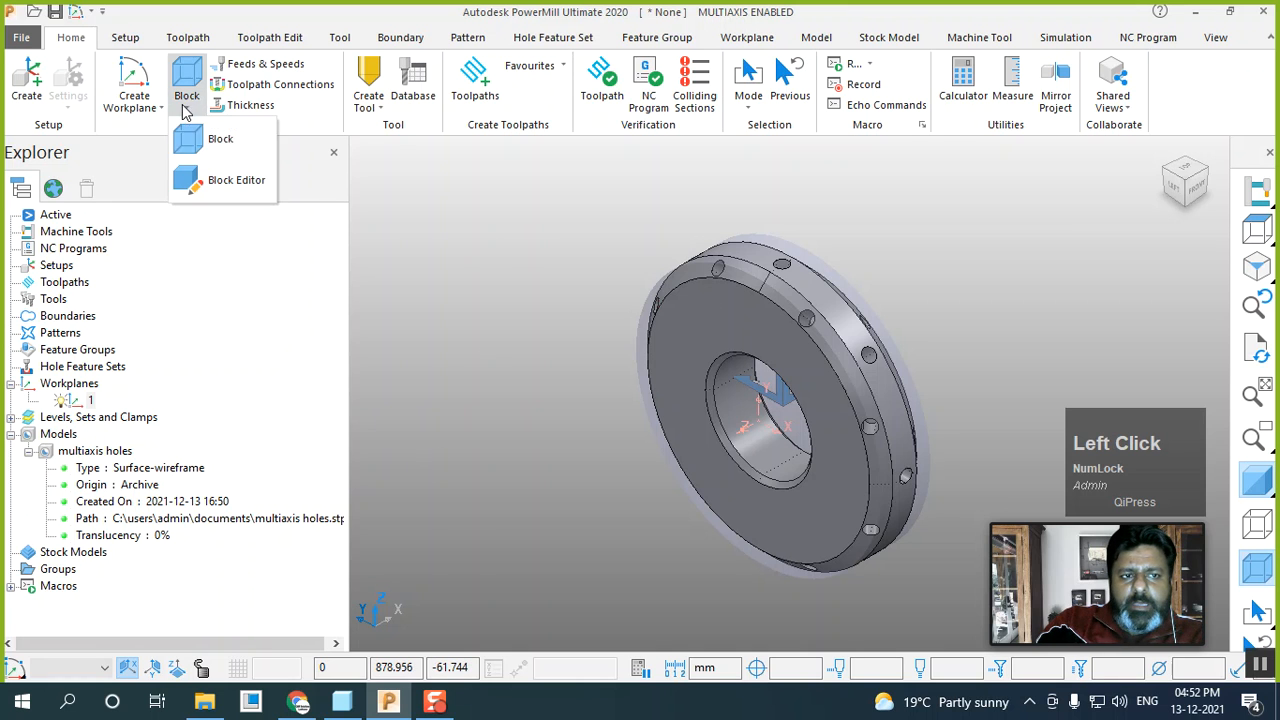
pyautogui.click(200, 137)
pyautogui.click(315, 211)
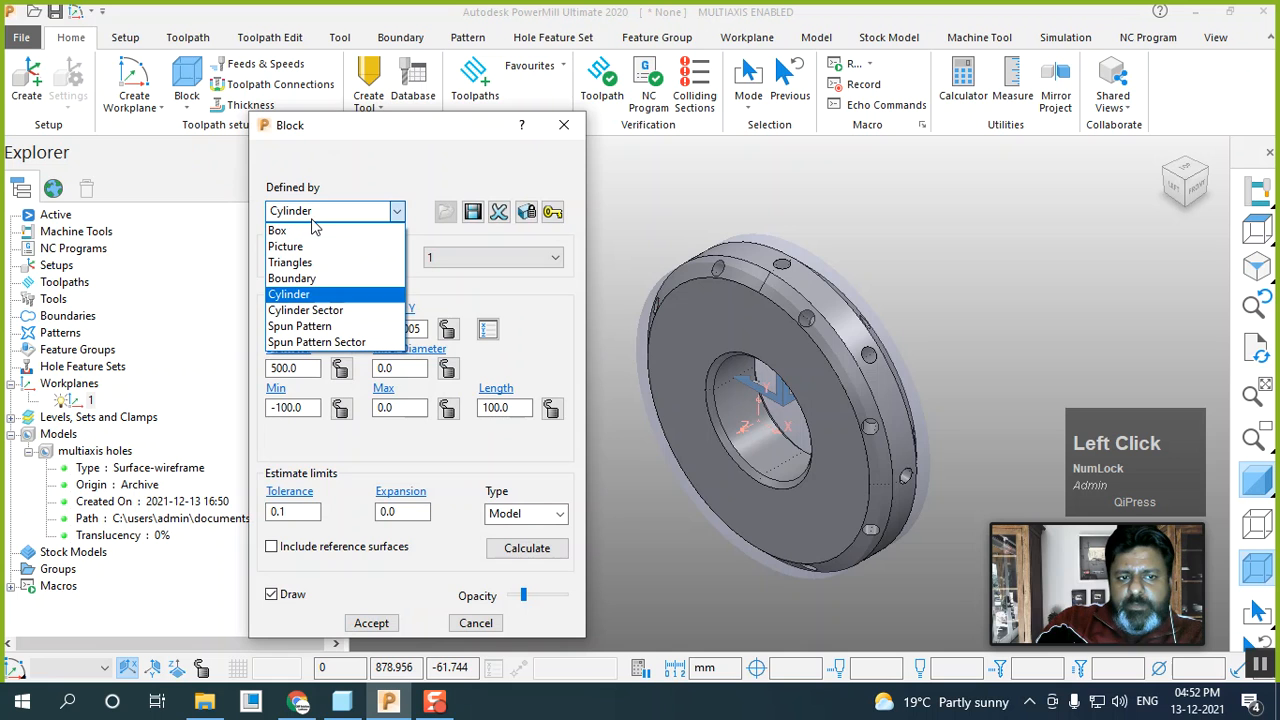
pyautogui.click(300, 261)
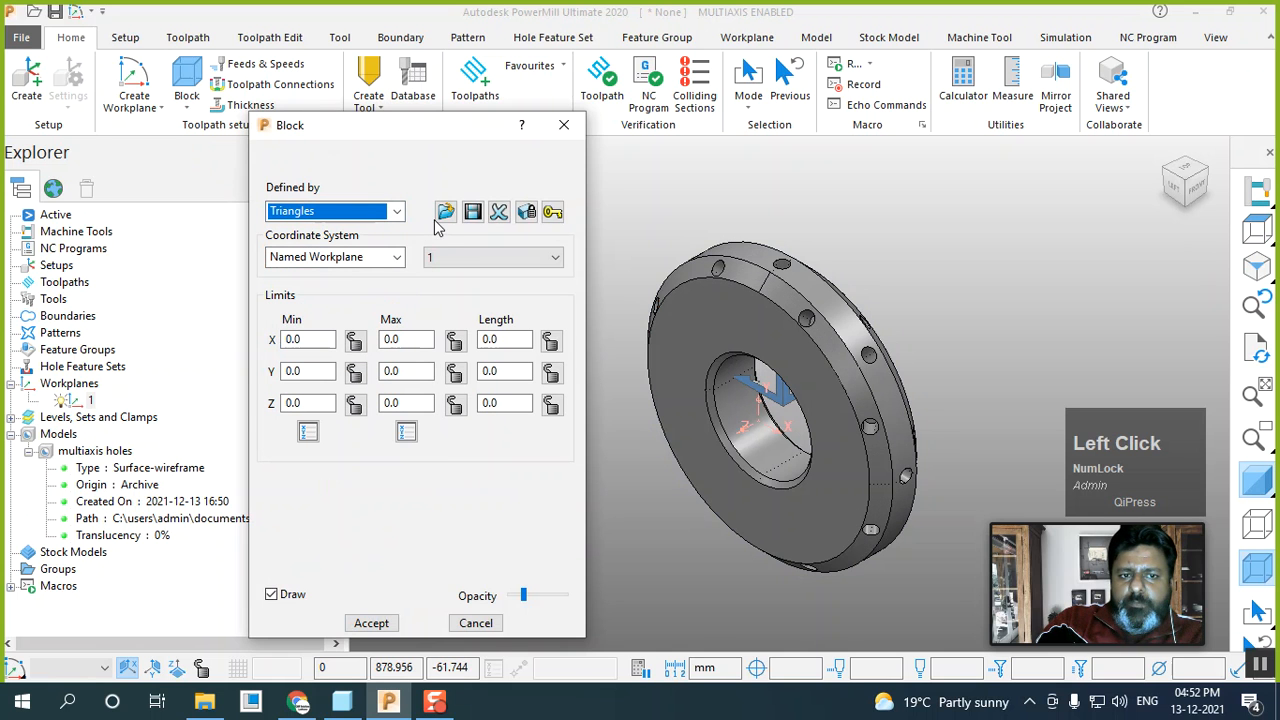
pyautogui.click(358, 708)
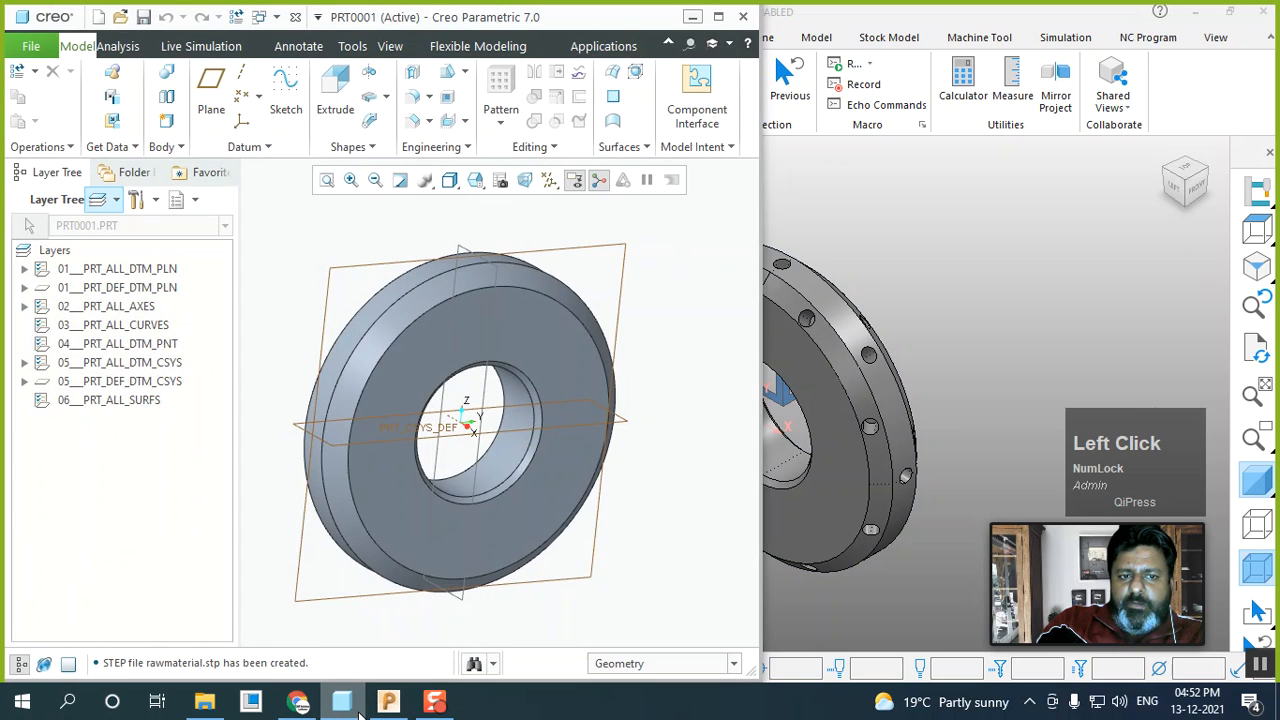
pyautogui.click(388, 701)
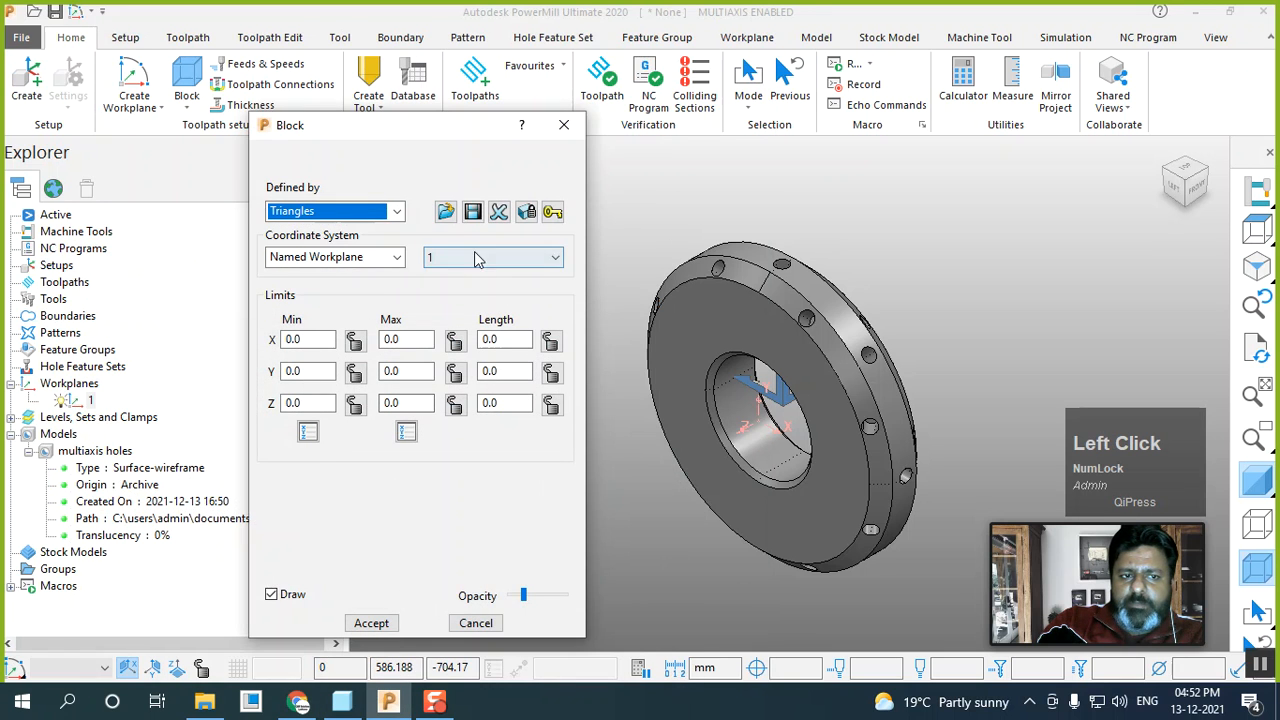
# Load rawmaterial.stp from Documents as the block's triangle model and dismiss the translation report
pyautogui.click(445, 213)
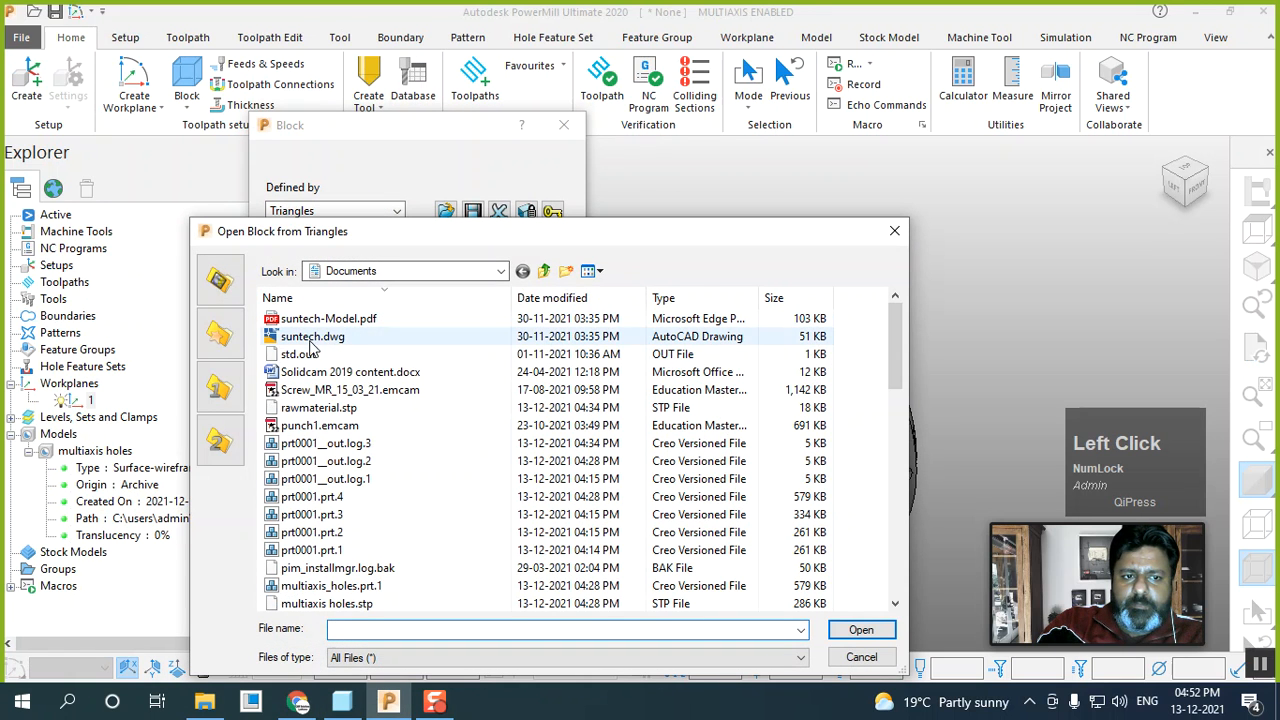
pyautogui.click(310, 408)
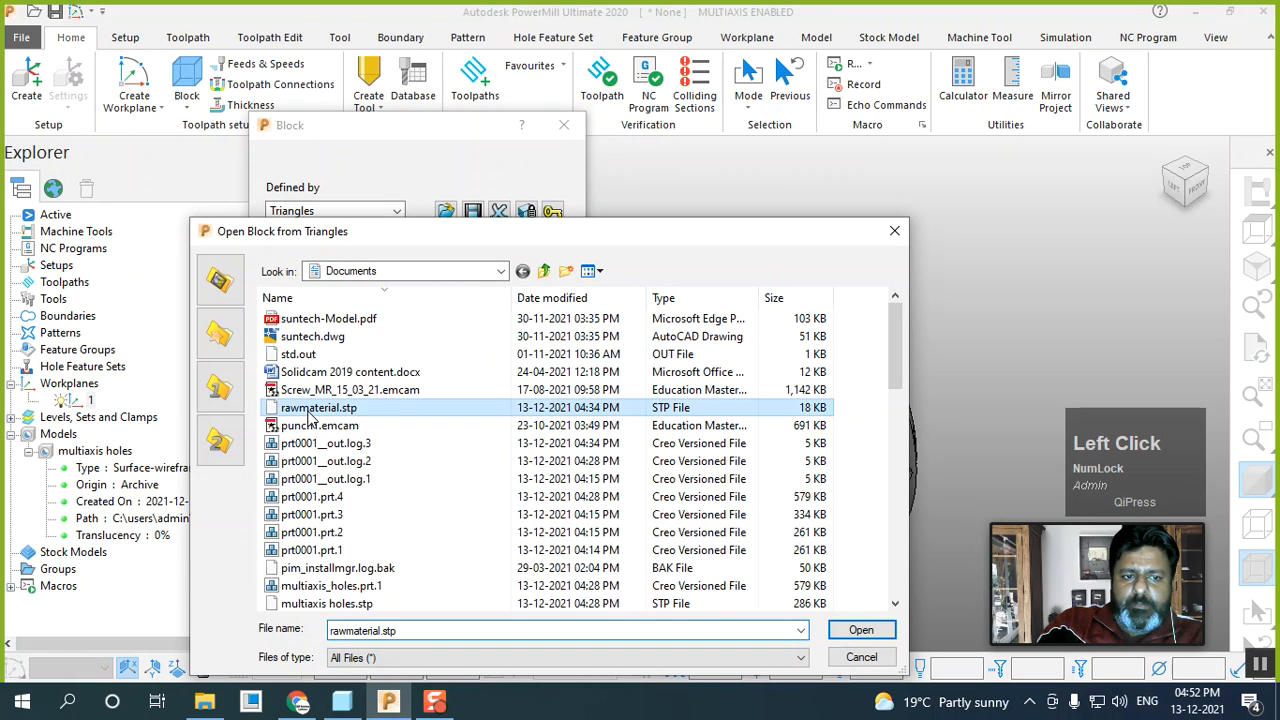
pyautogui.click(861, 630)
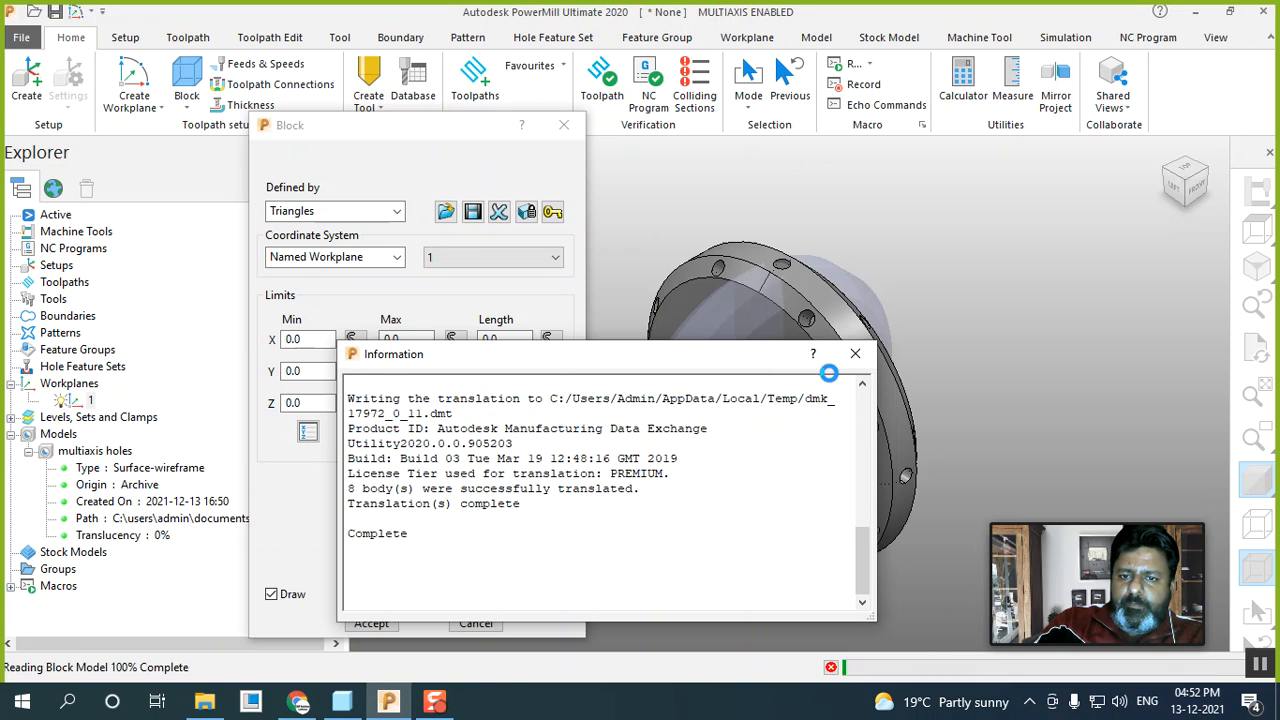
pyautogui.click(855, 353)
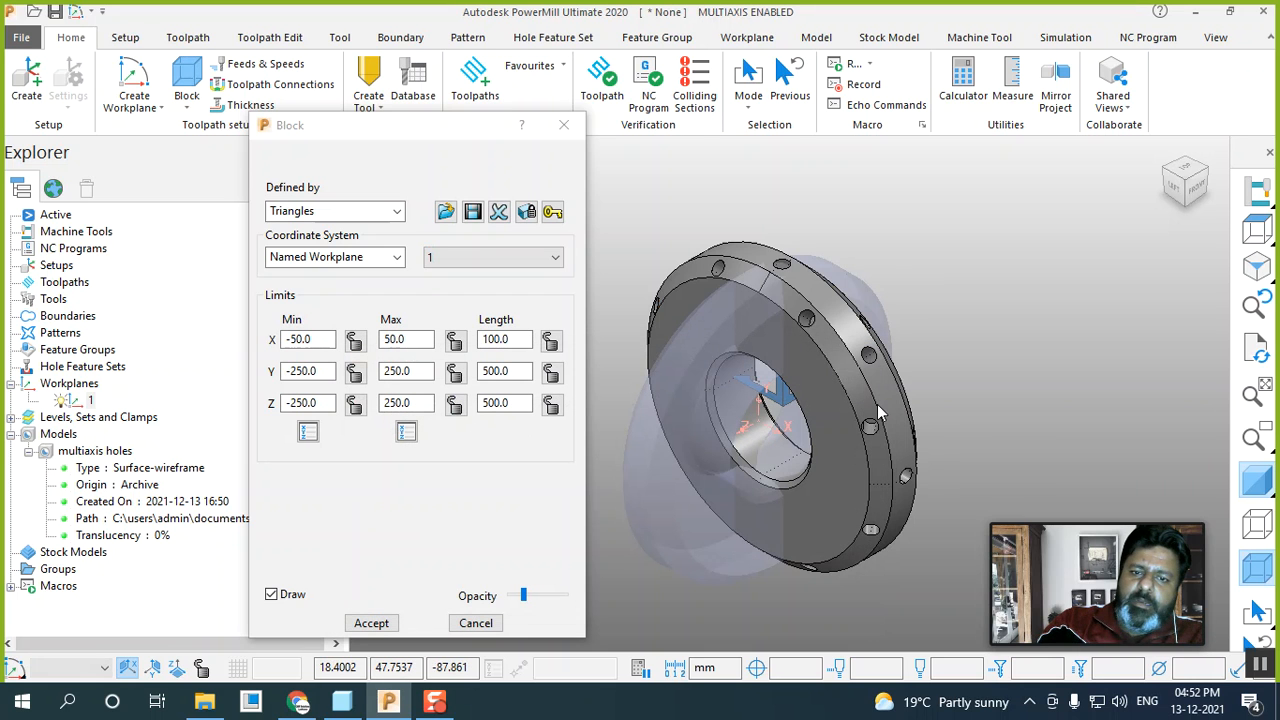
# Set the block's coordinate system to Active Workplane, accept the block, and compare it with the part by switching the model shading off and on
pyautogui.click(335, 257)
pyautogui.click(318, 274)
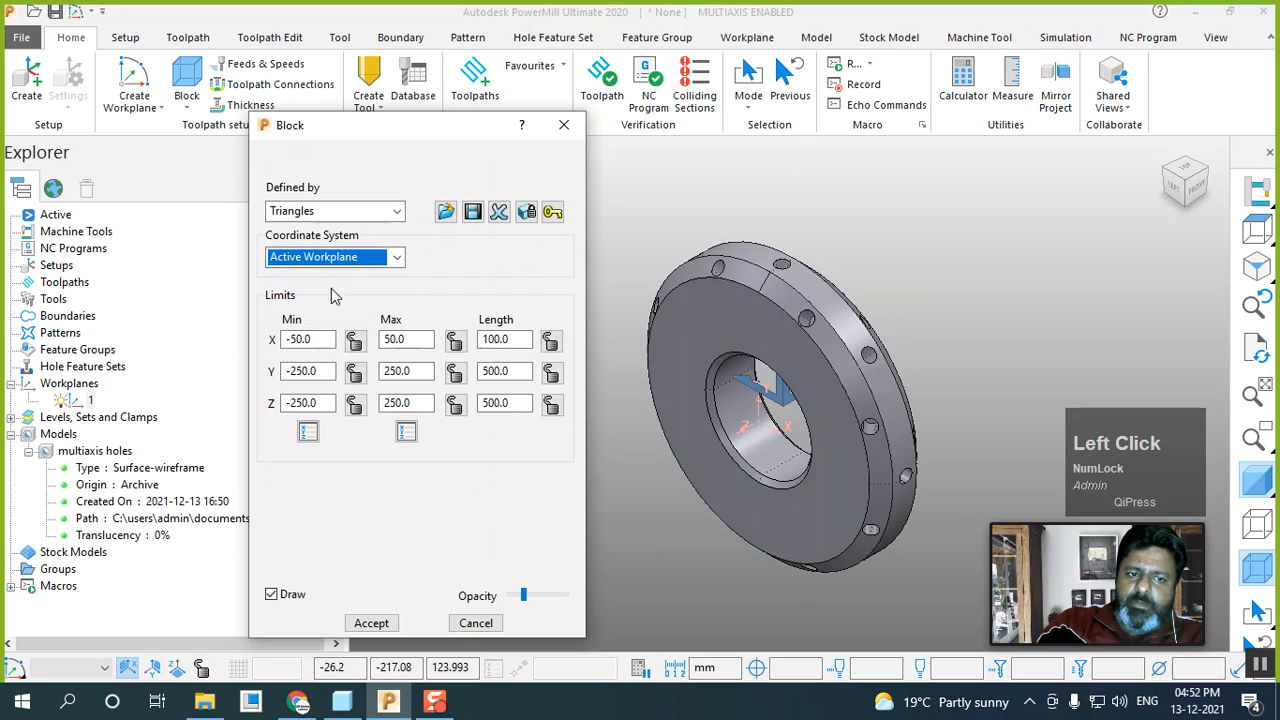
pyautogui.click(371, 621)
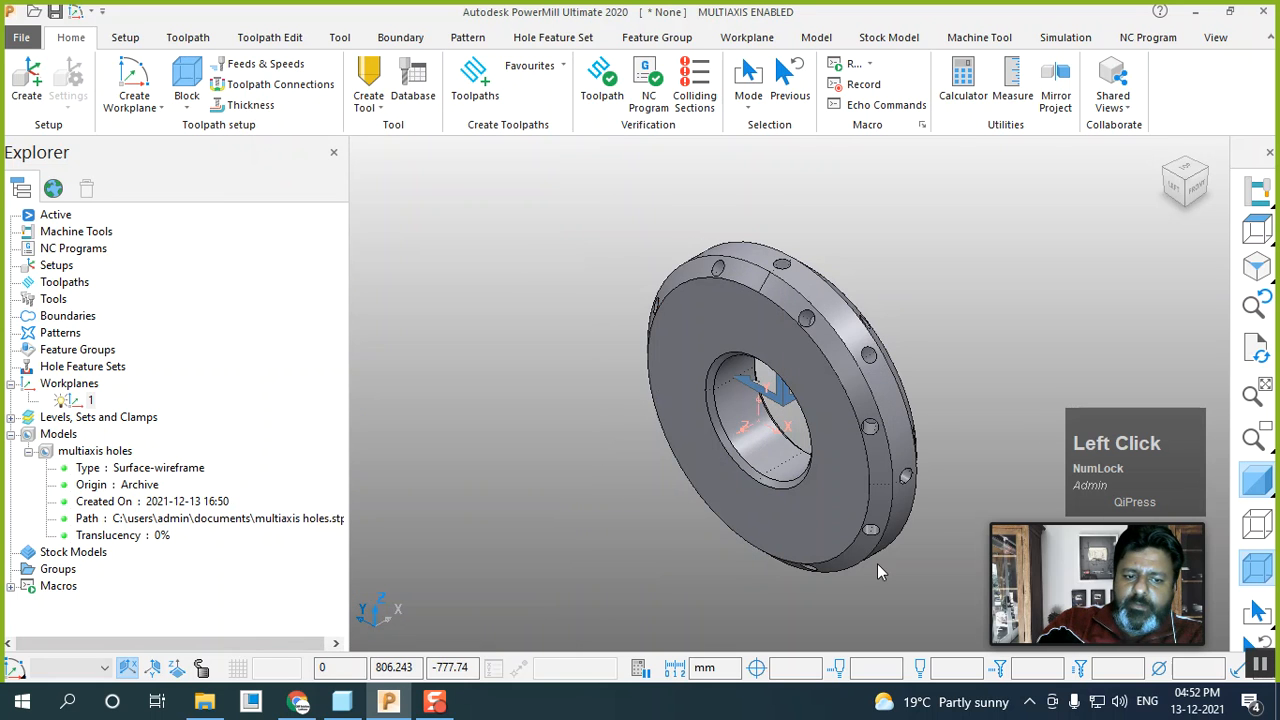
pyautogui.click(1266, 483)
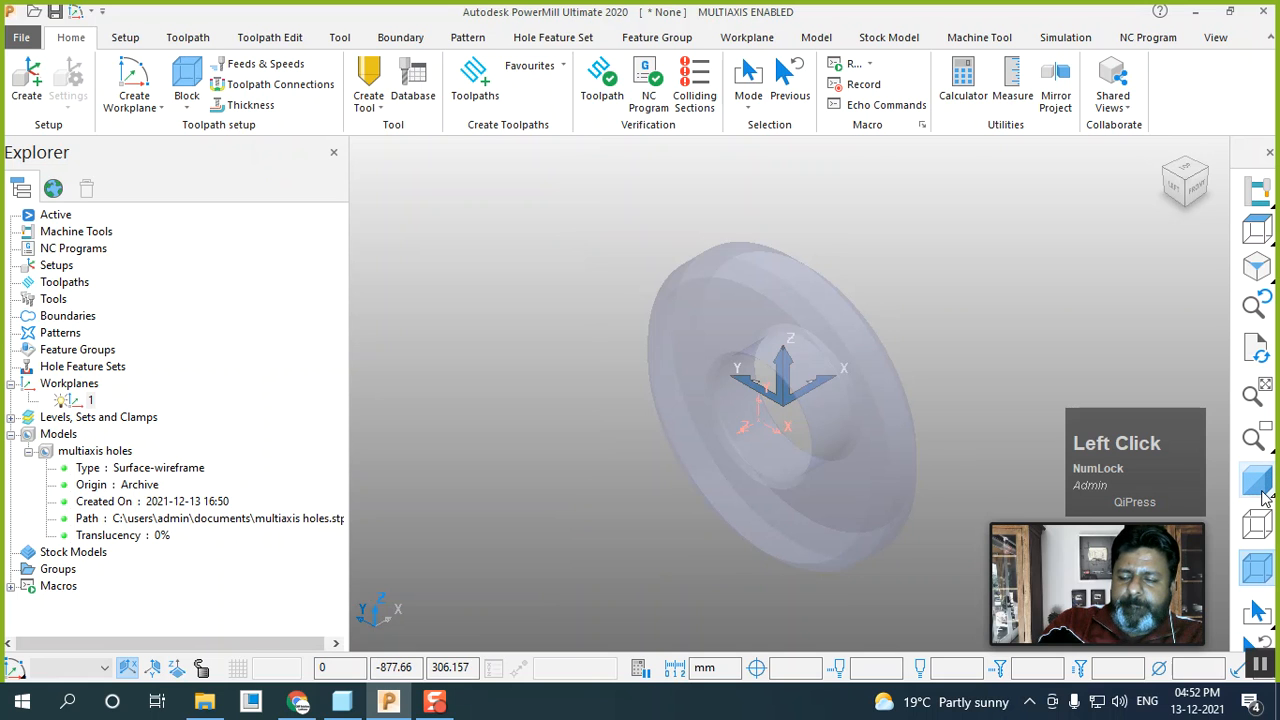
pyautogui.click(1258, 485)
pyautogui.click(1258, 485)
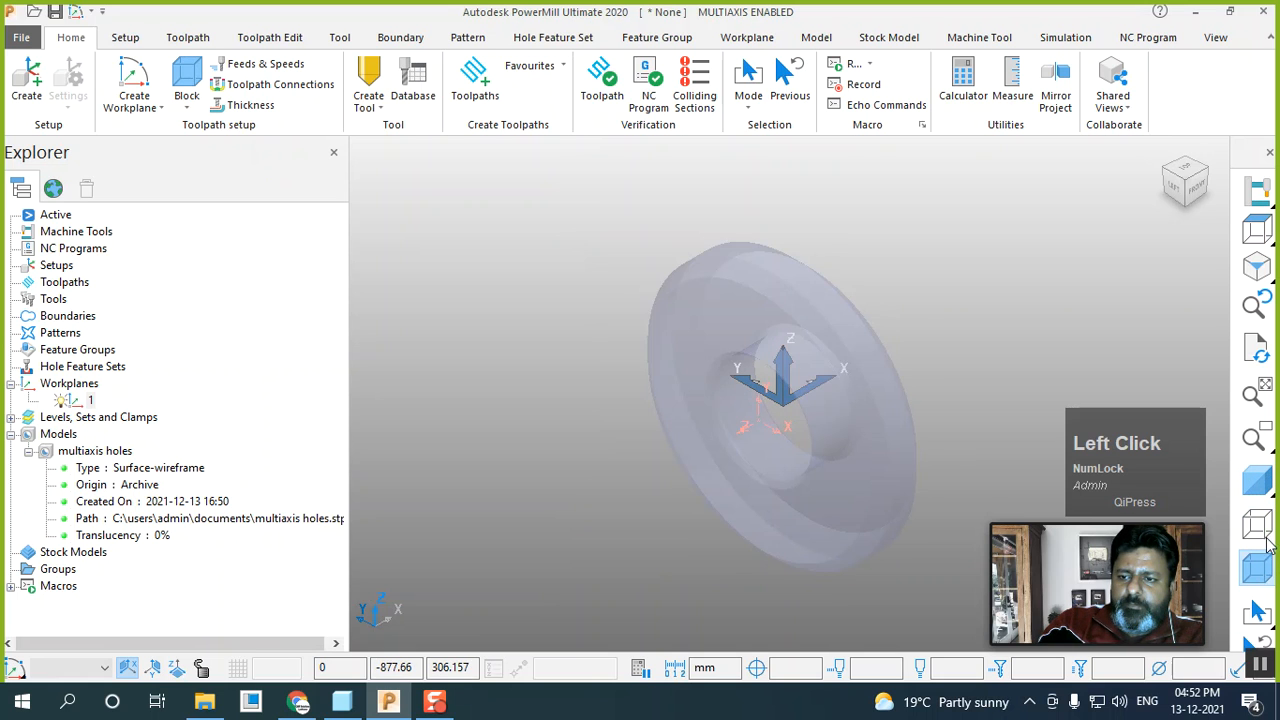
pyautogui.click(1258, 485)
pyautogui.scroll(1, 950, 372)
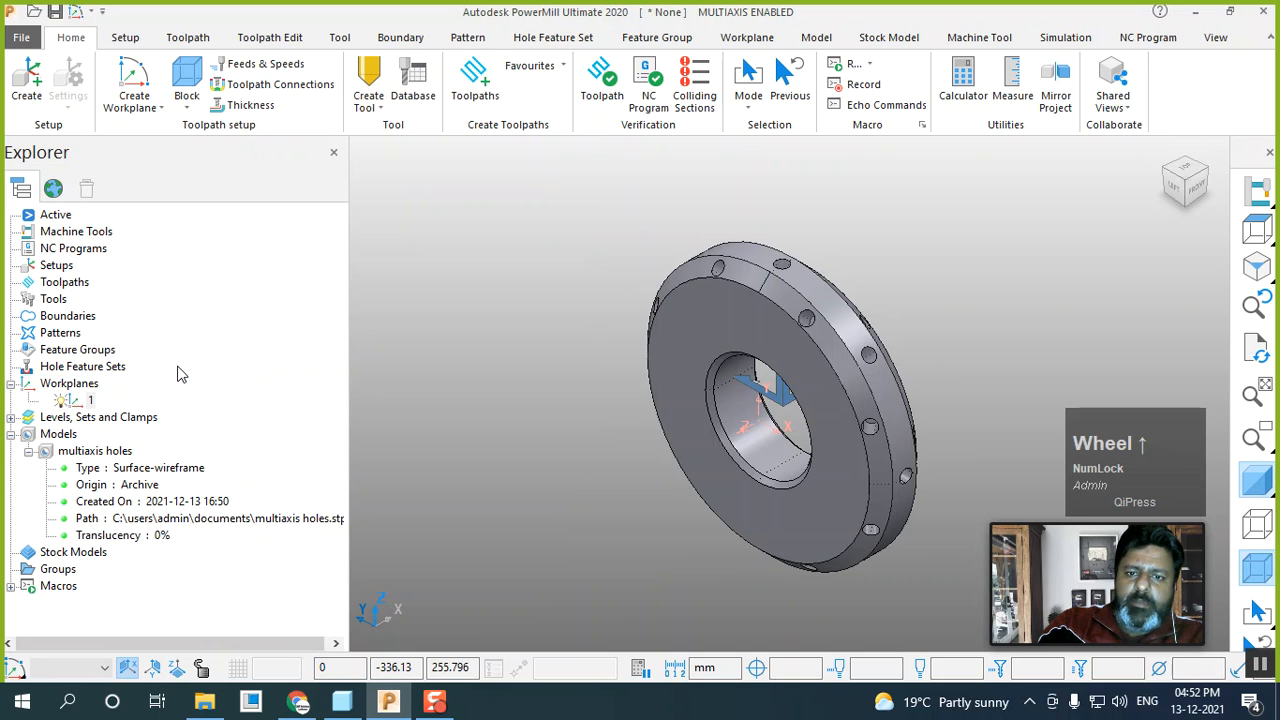
# Create a new hole feature set
pyautogui.rightClick(65, 370)
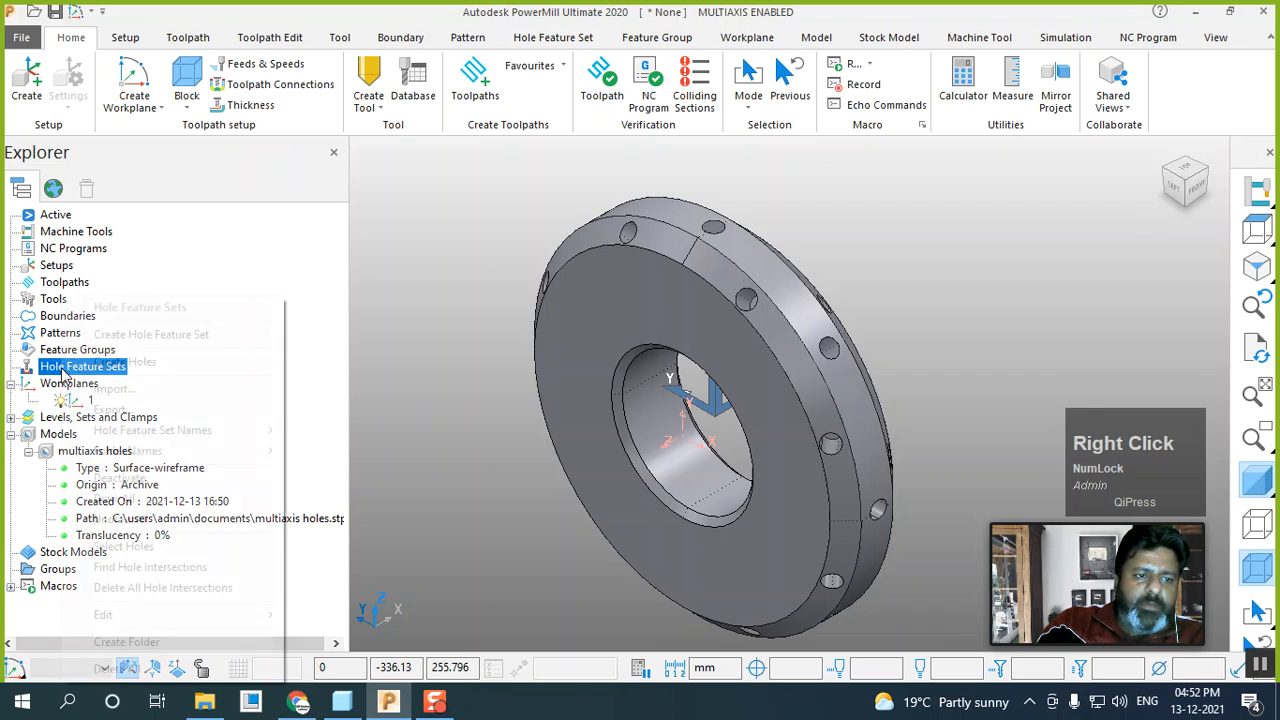
pyautogui.click(110, 334)
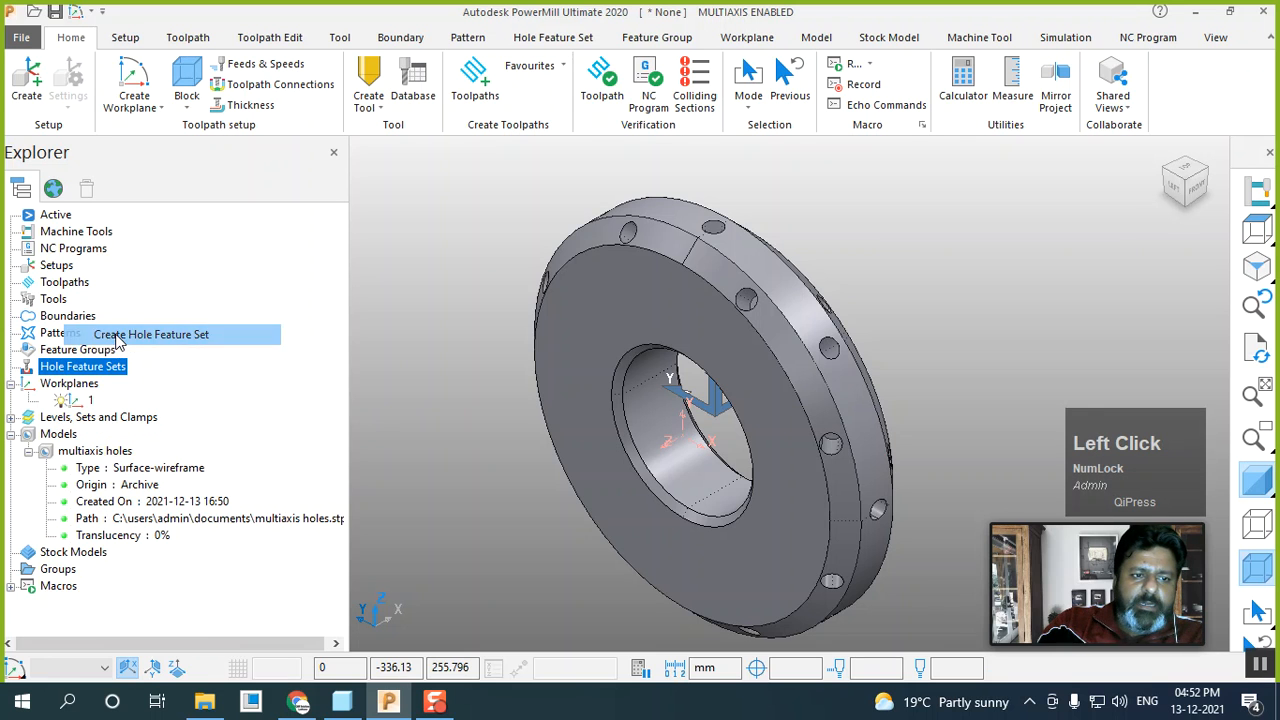
pyautogui.click(10, 367)
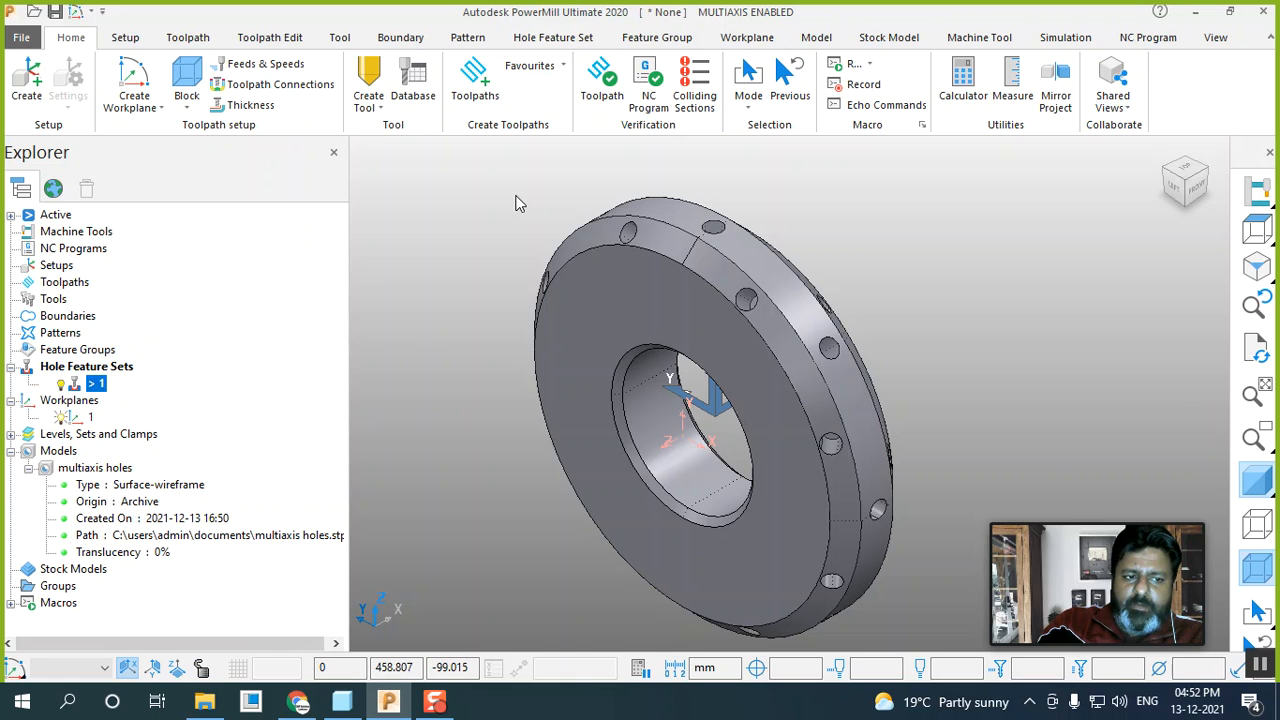
# Select the whole part and create holes in the active hole feature set from the model, with compound holes enabled and 0.1 tolerance
pyautogui.click(650, 338)
pyautogui.moveTo(447, 187); pyautogui.dragTo(922, 634)
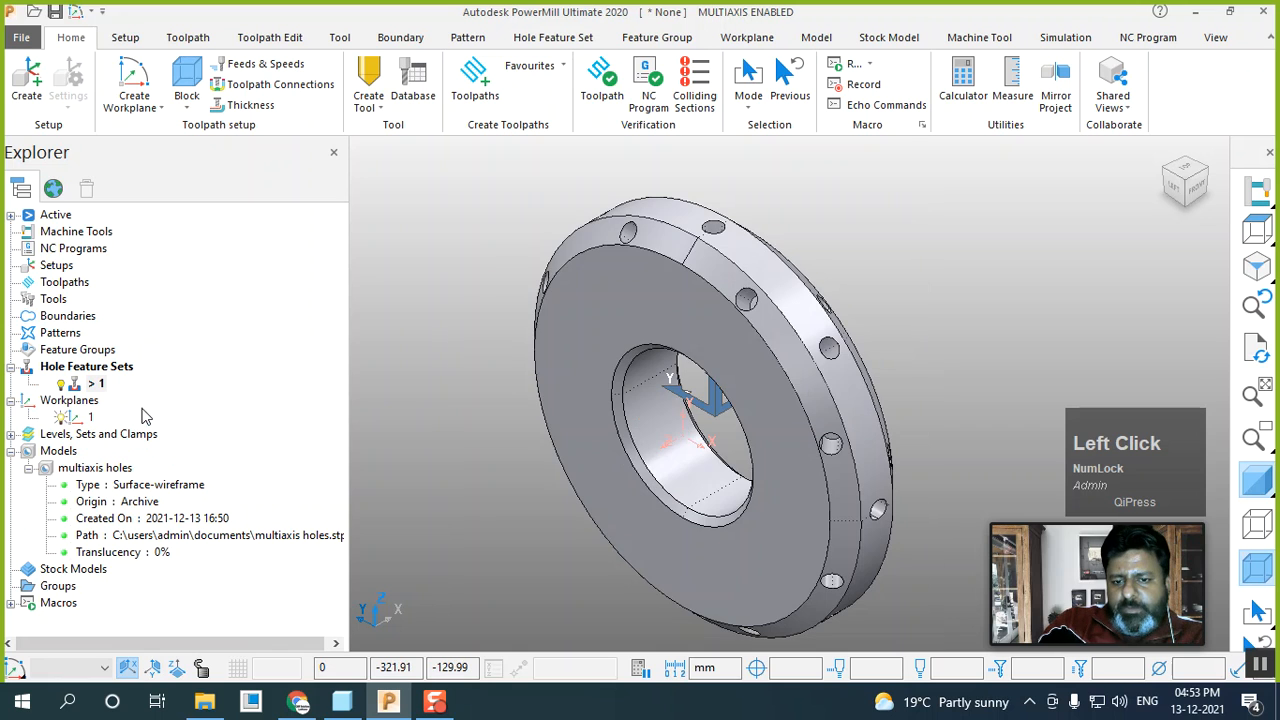
pyautogui.rightClick(92, 383)
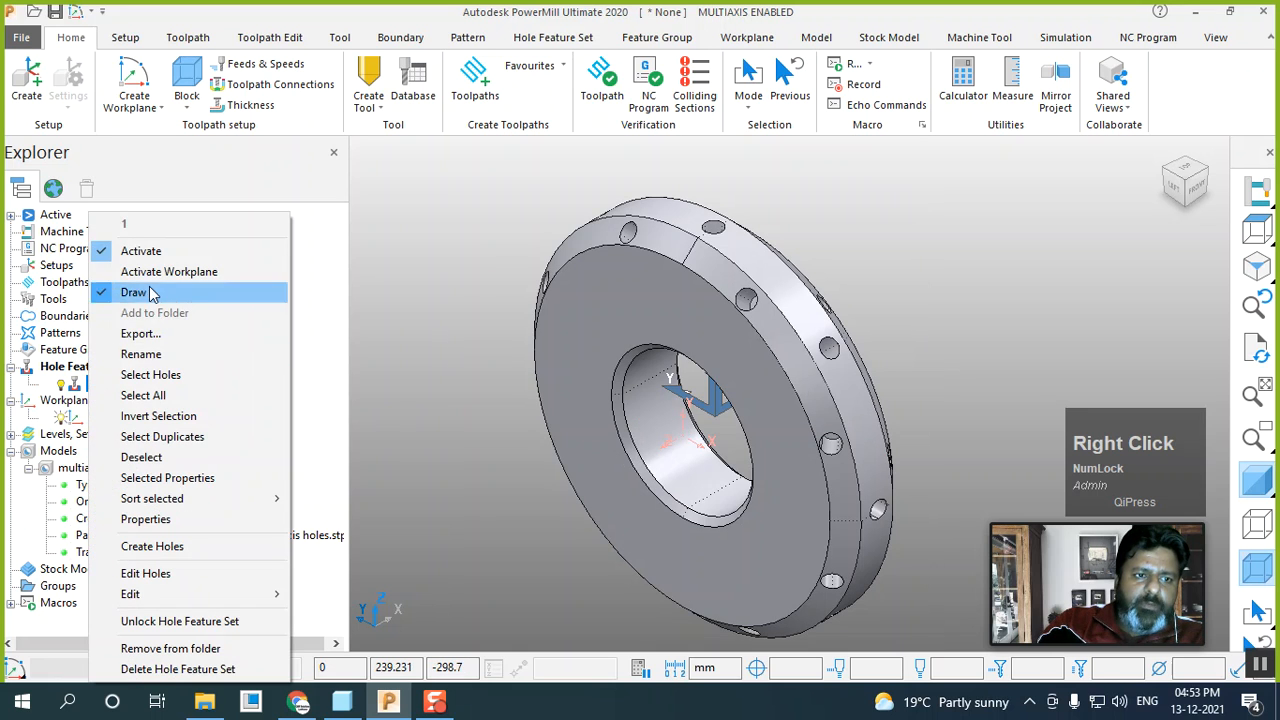
pyautogui.click(160, 546)
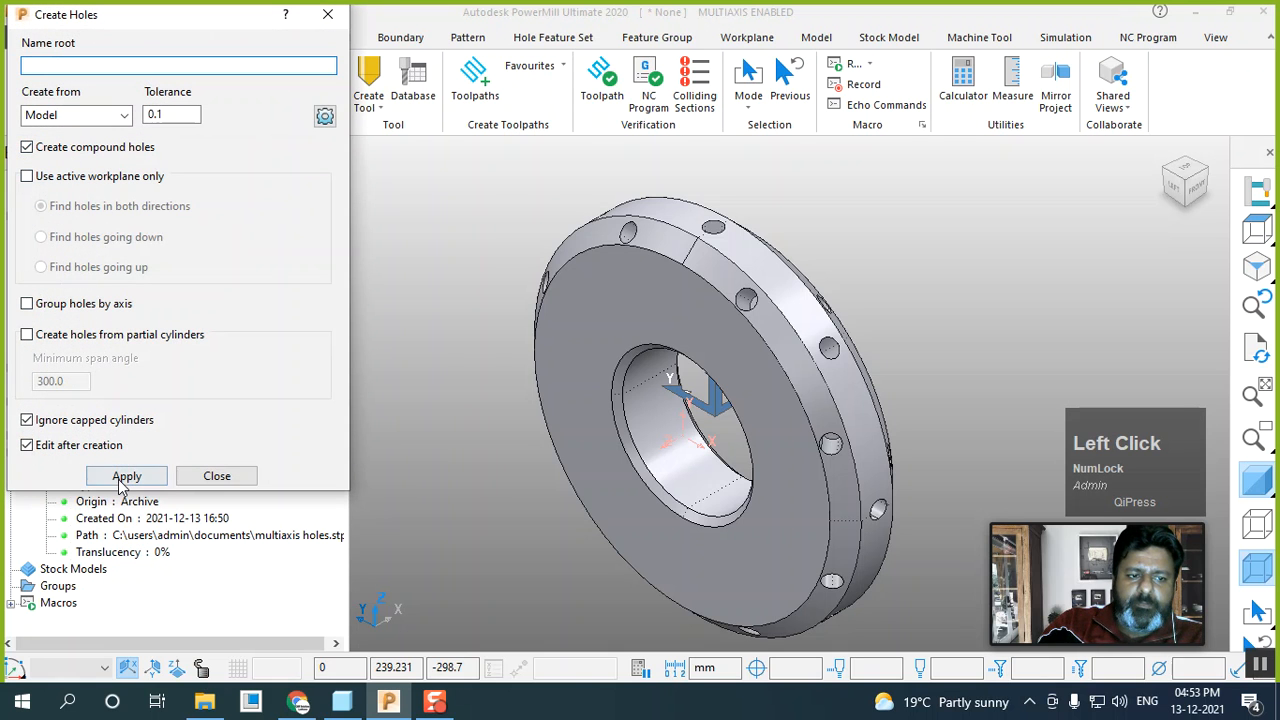
pyautogui.click(121, 478)
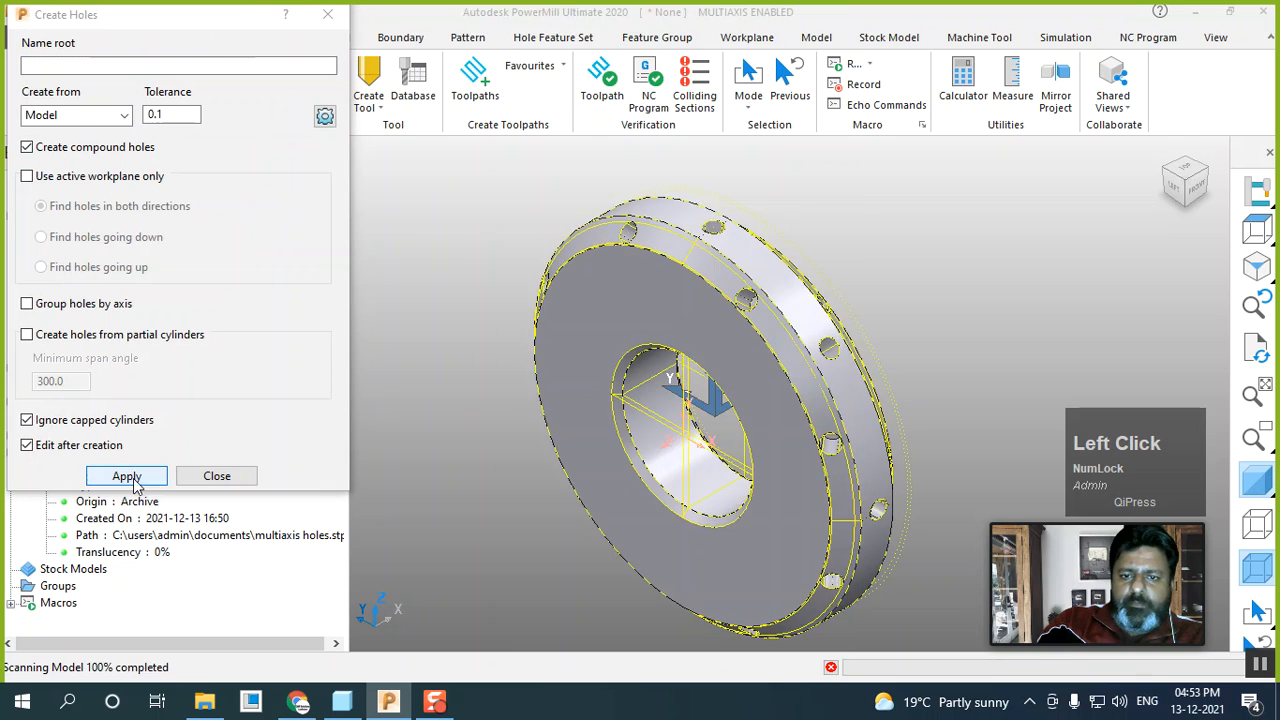
pyautogui.click(636, 654)
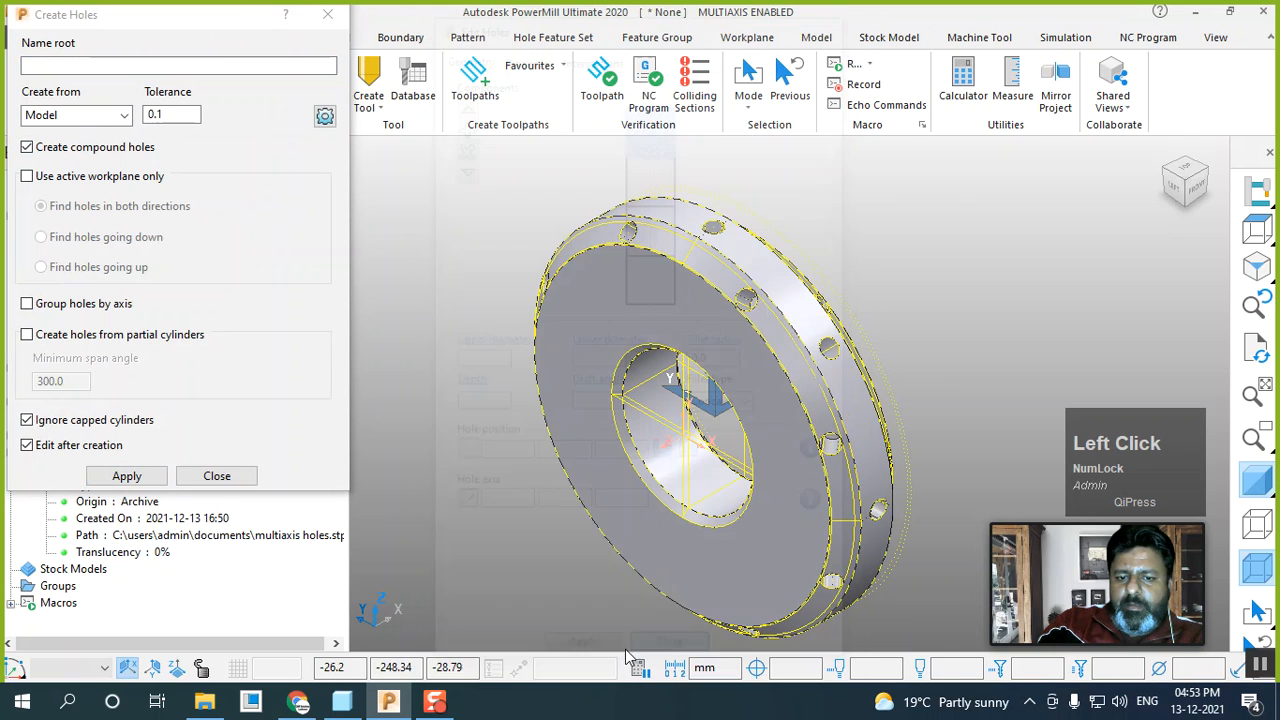
pyautogui.click(126, 479)
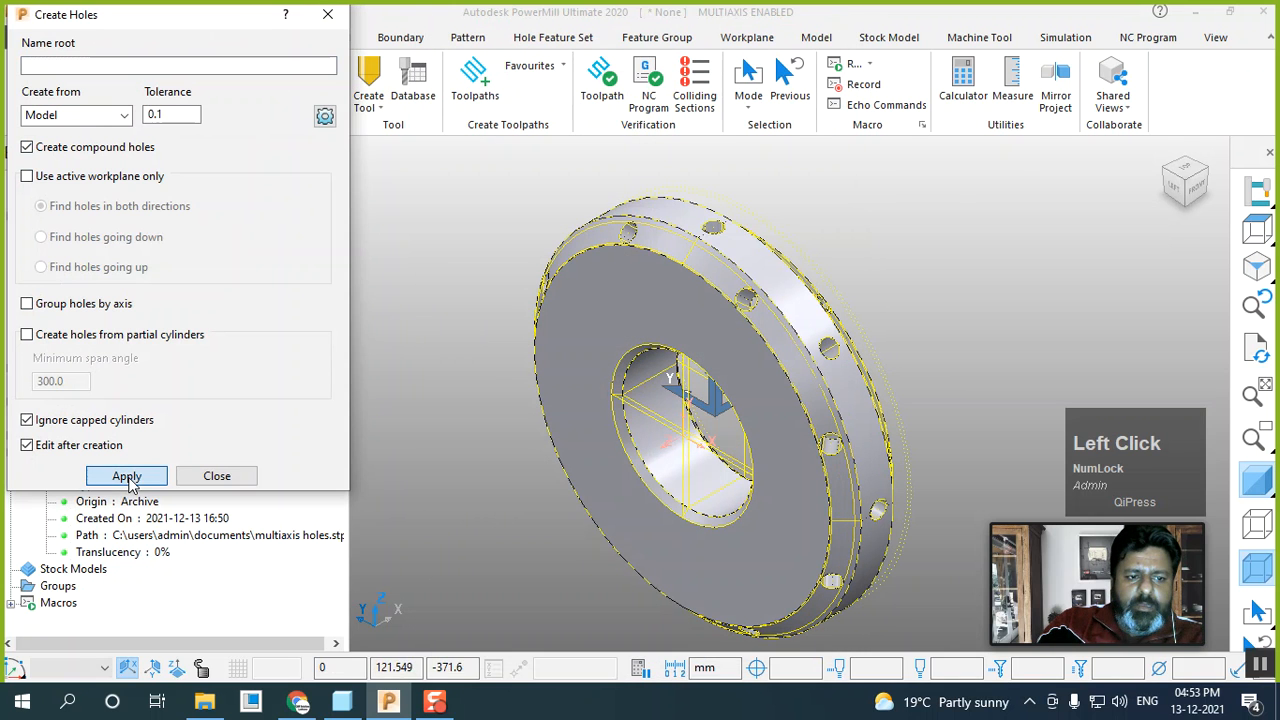
pyautogui.click(216, 477)
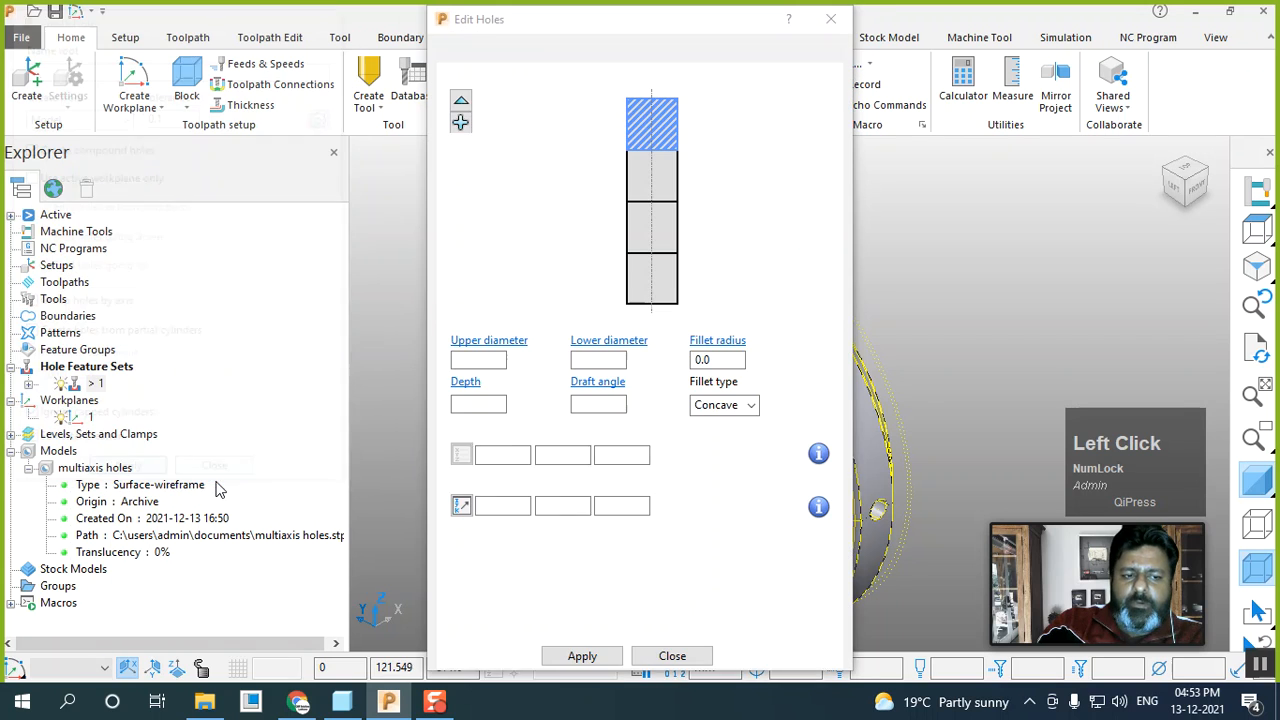
pyautogui.click(652, 656)
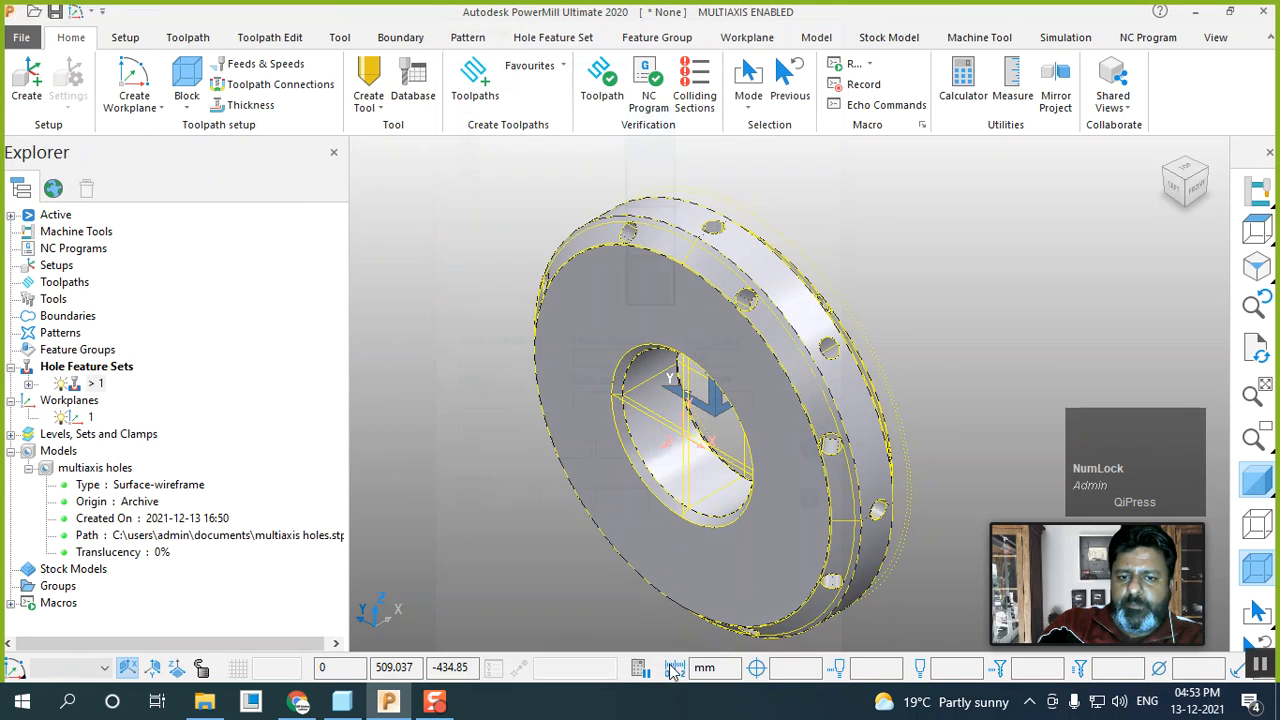
# Delete the large features of the central bore and outer rim from the hole feature set, with model shading switched off for the selection
pyautogui.click(1257, 482)
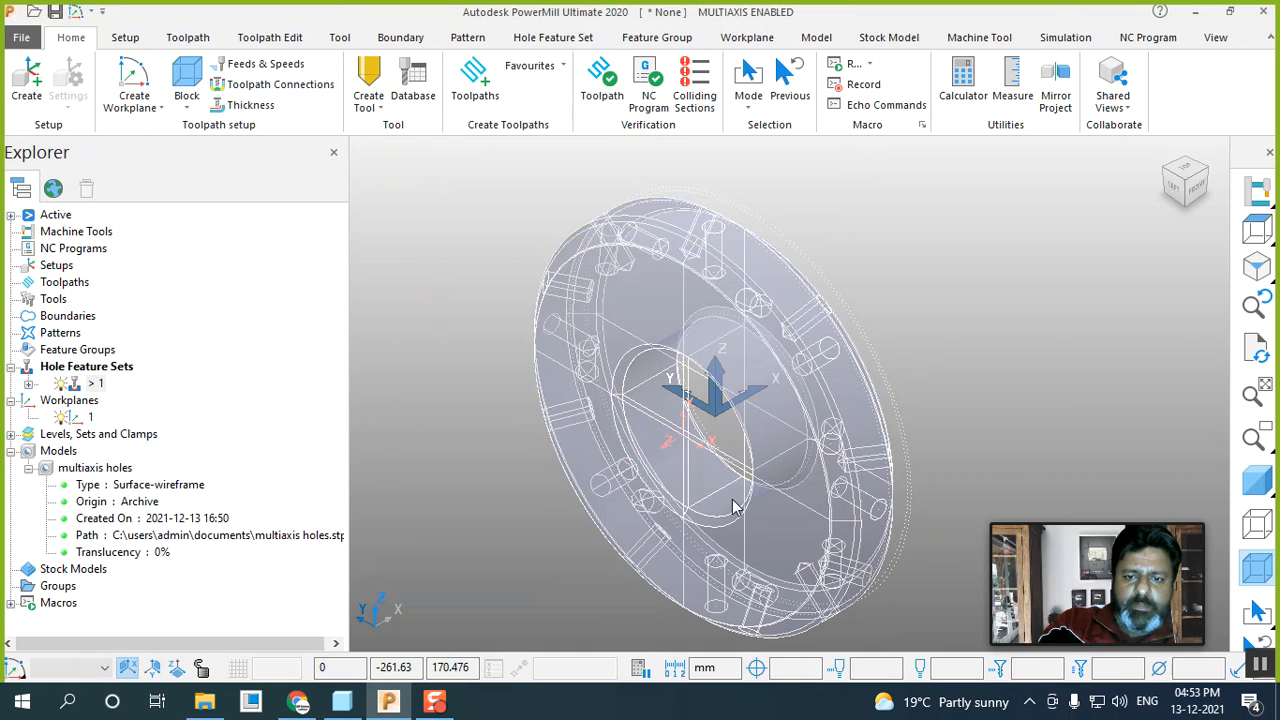
pyautogui.click(697, 470)
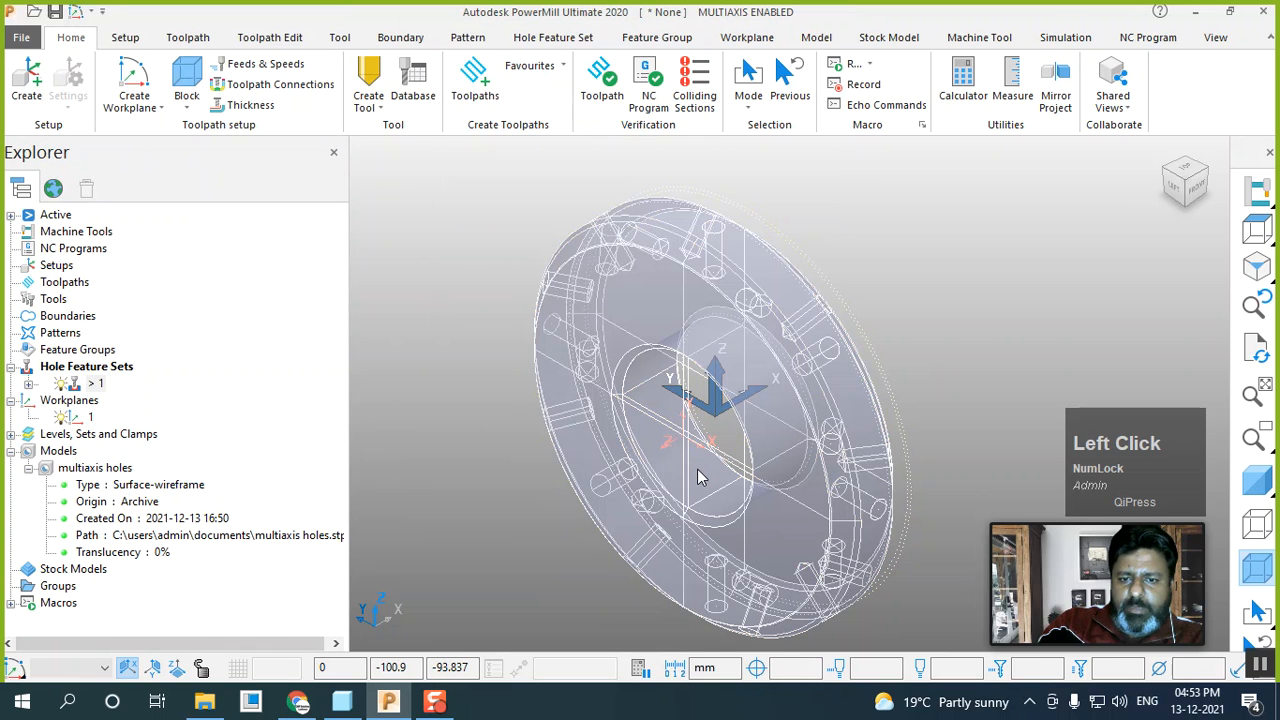
pyautogui.click(697, 470)
pyautogui.press('Delete')
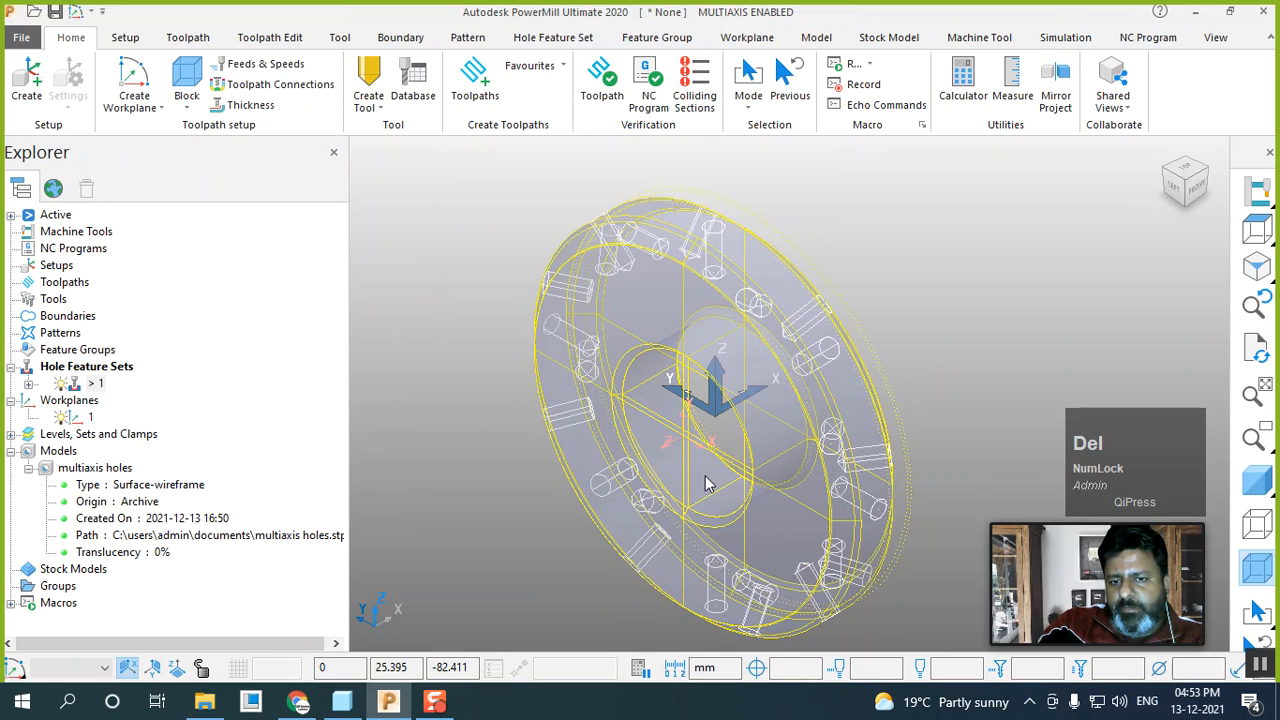
pyautogui.click(1257, 485)
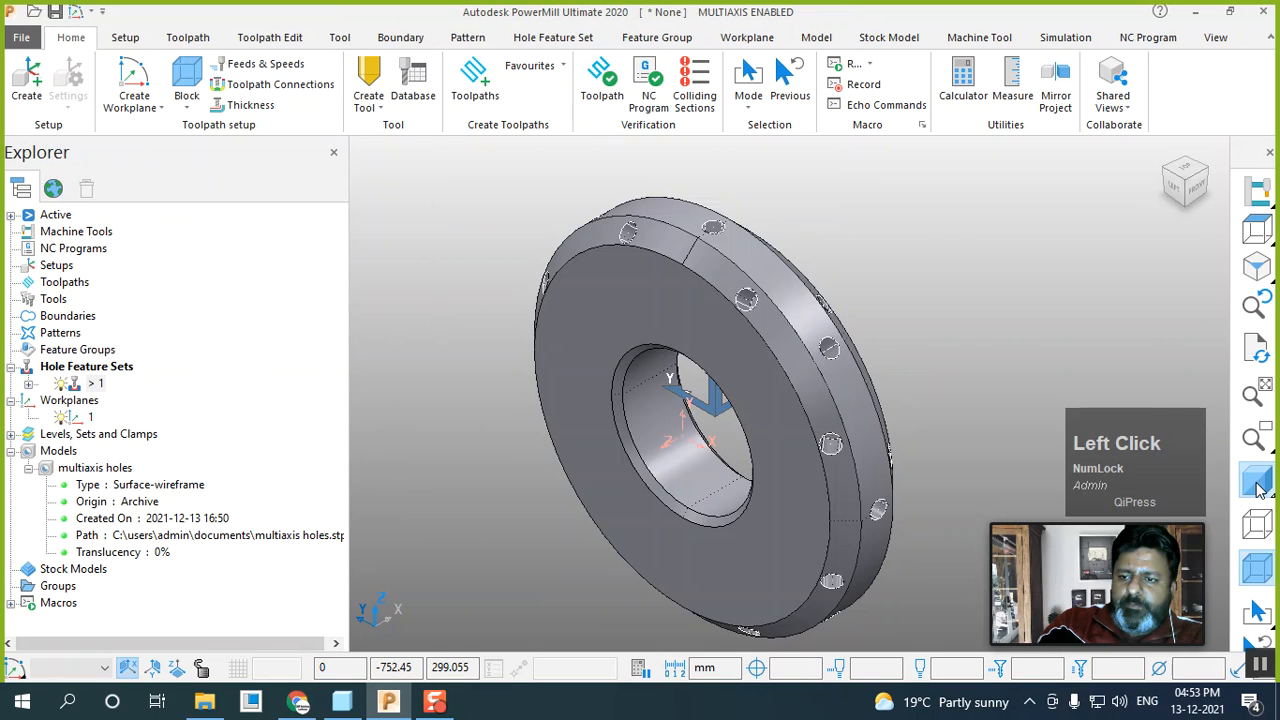
# Inspect the remaining holes from the front and isometric views with shading off and on, and look through the feature set's hole list
pyautogui.click(1257, 485)
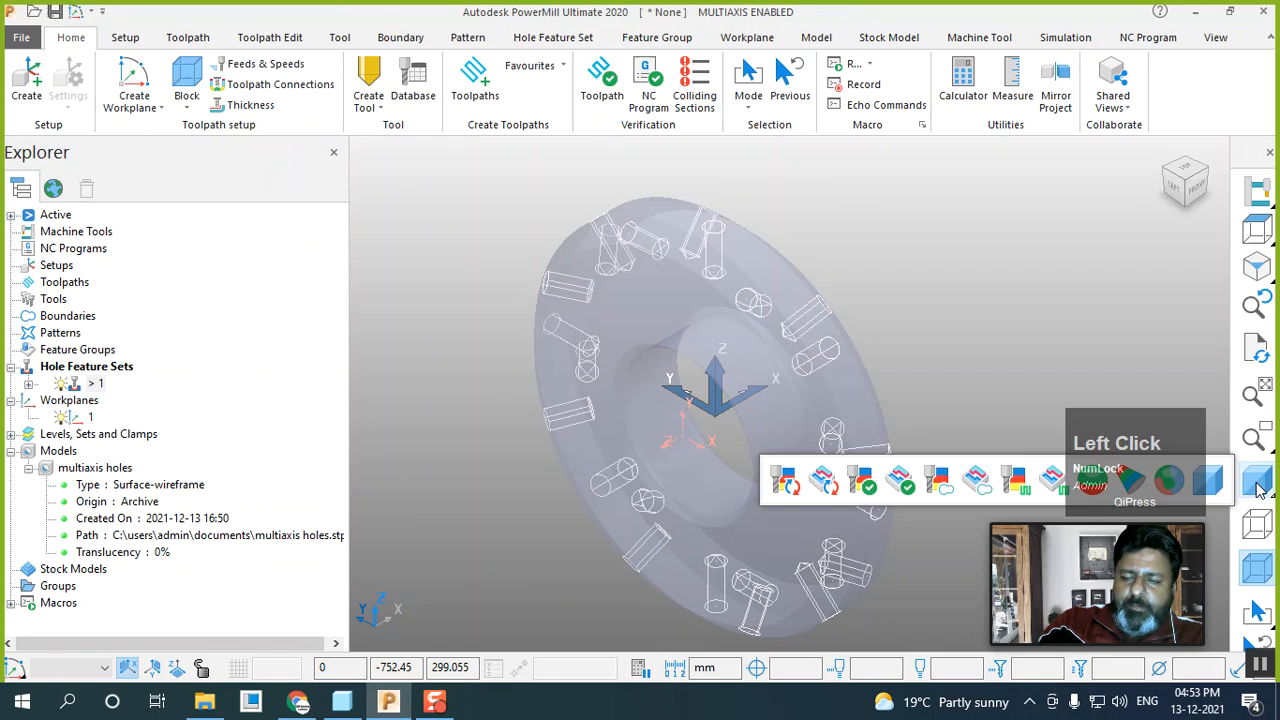
pyautogui.click(1199, 195)
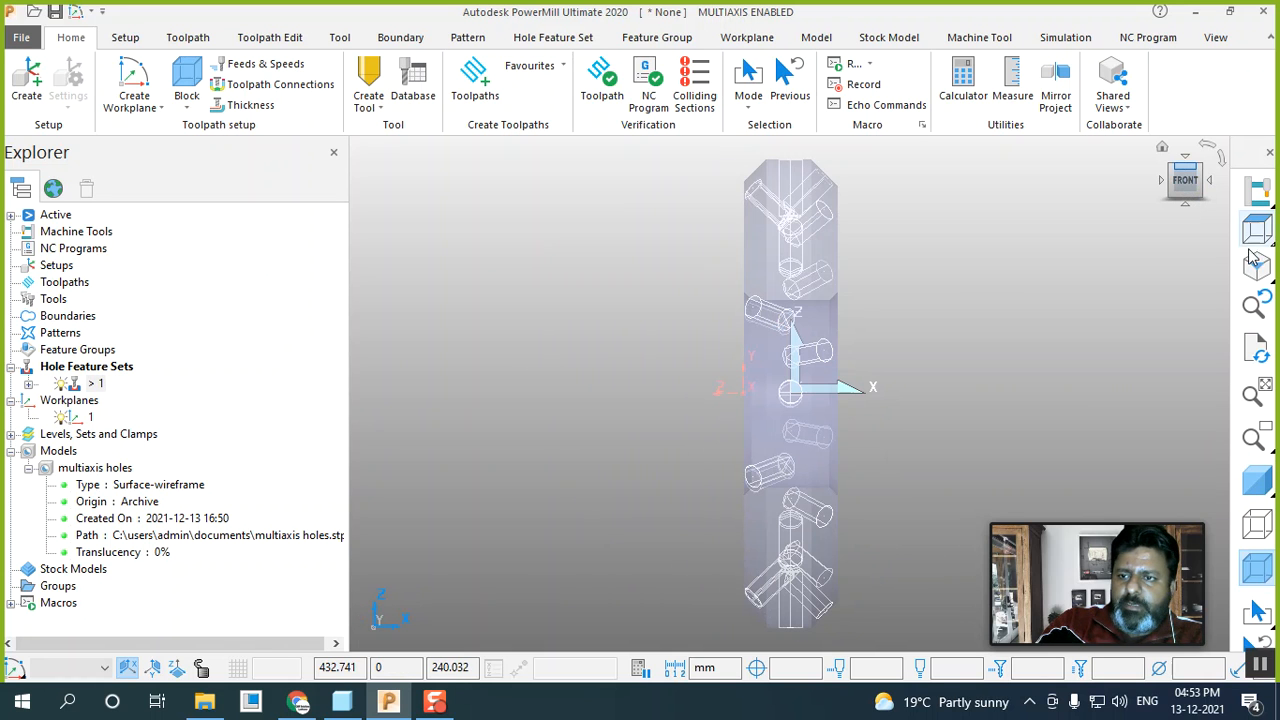
pyautogui.click(1262, 485)
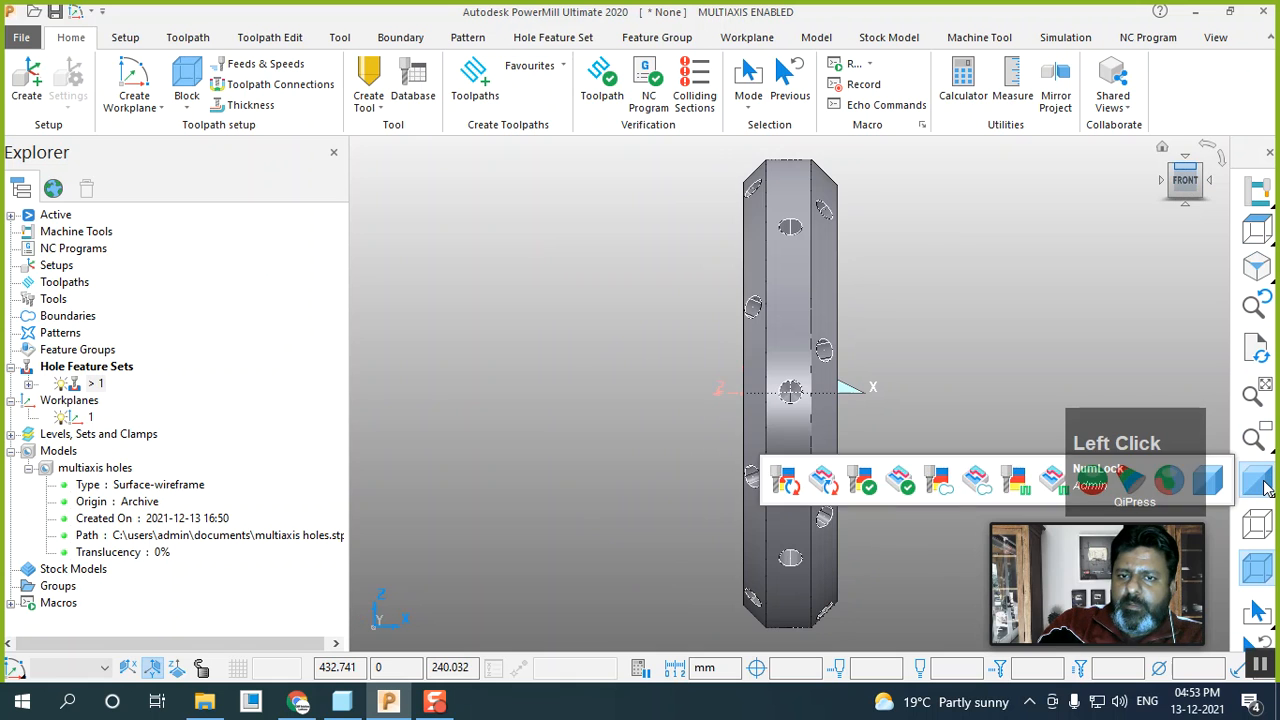
pyautogui.click(1264, 486)
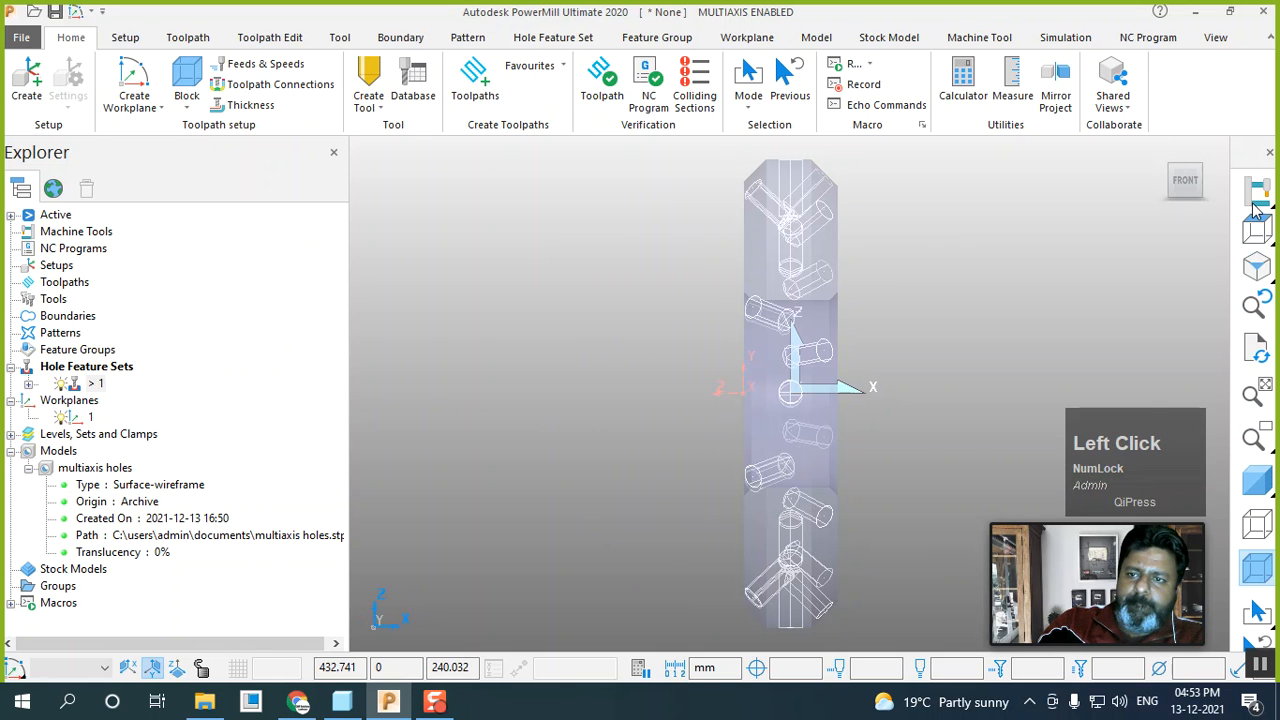
pyautogui.click(1256, 272)
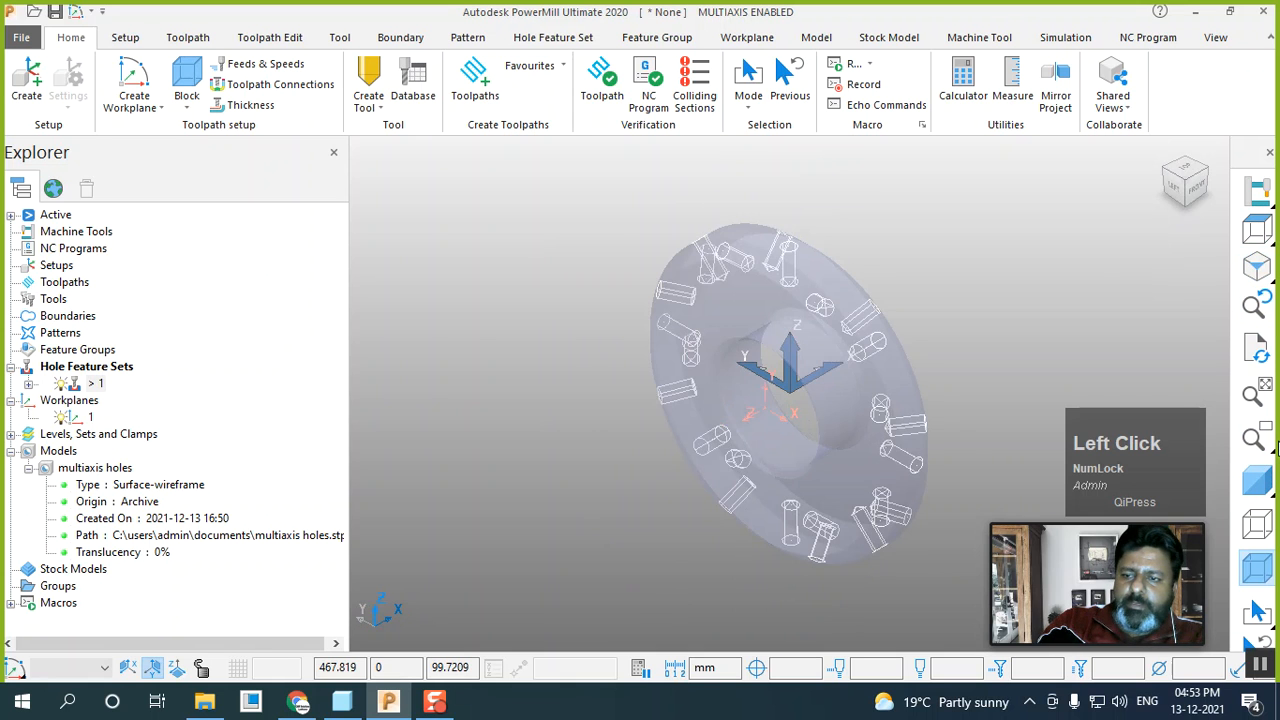
pyautogui.click(1260, 486)
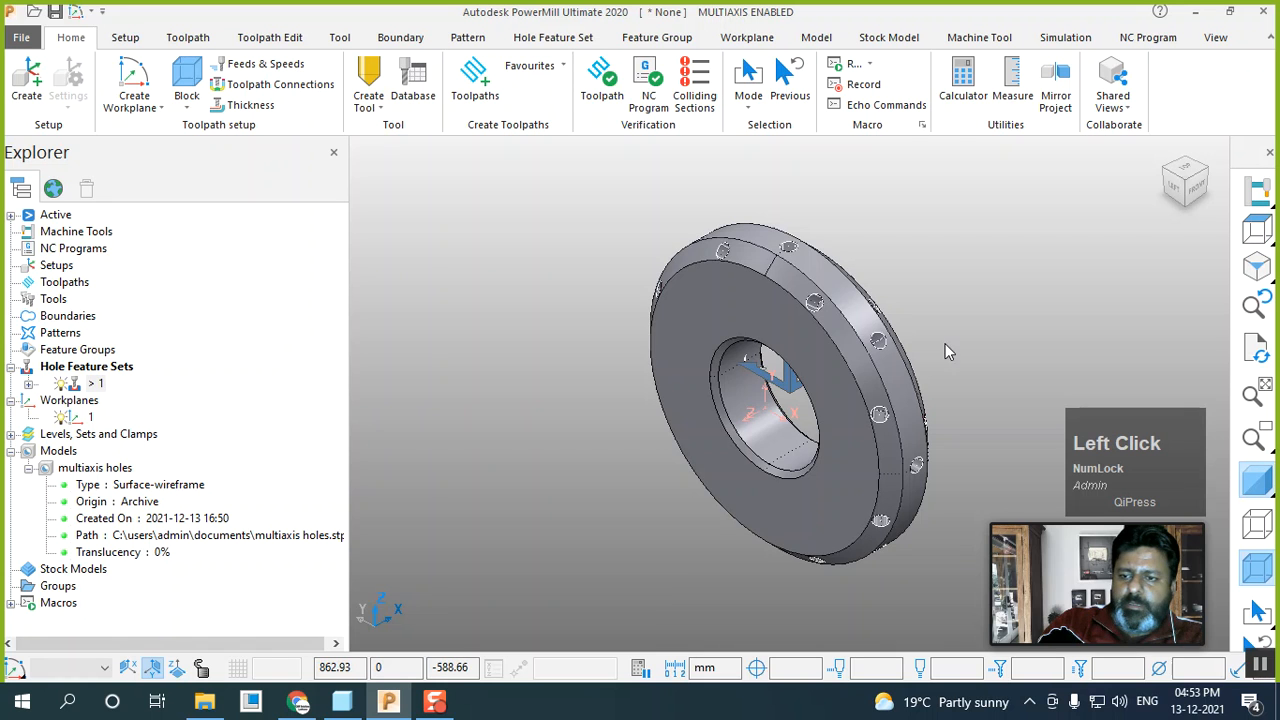
pyautogui.click(29, 385)
pyautogui.moveTo(340, 343); pyautogui.dragTo(371, 269)
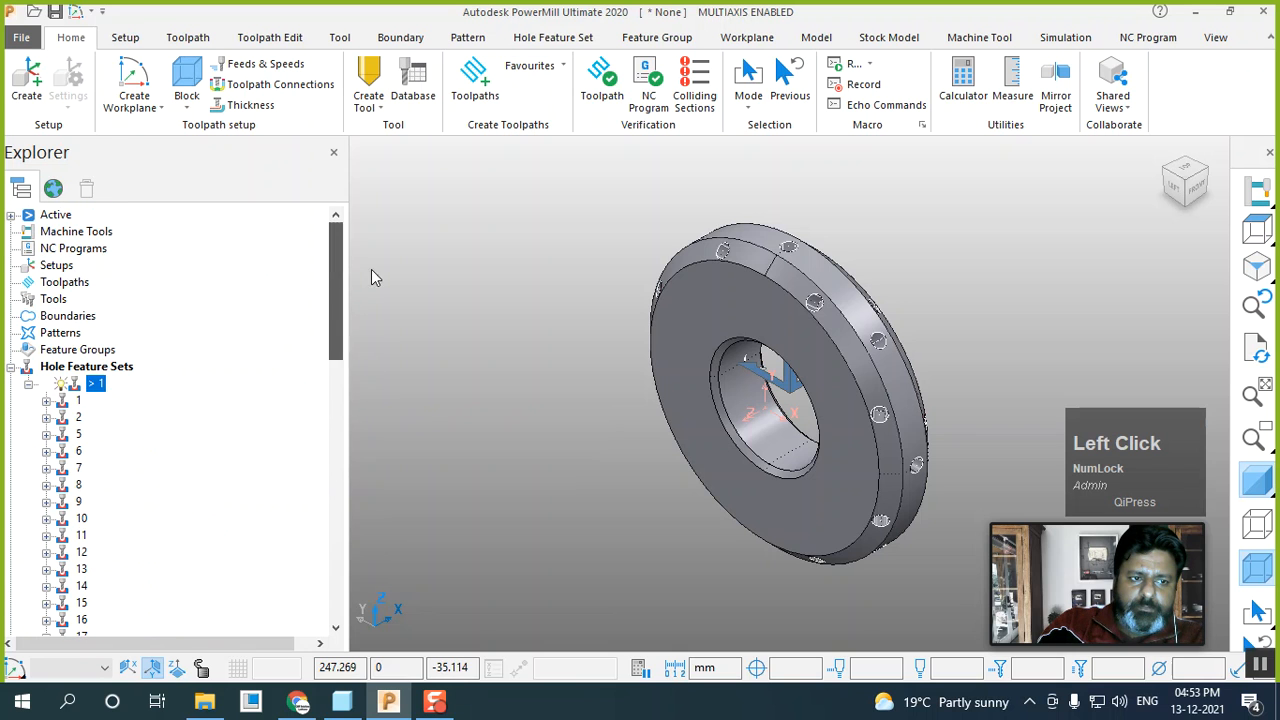
pyautogui.click(29, 385)
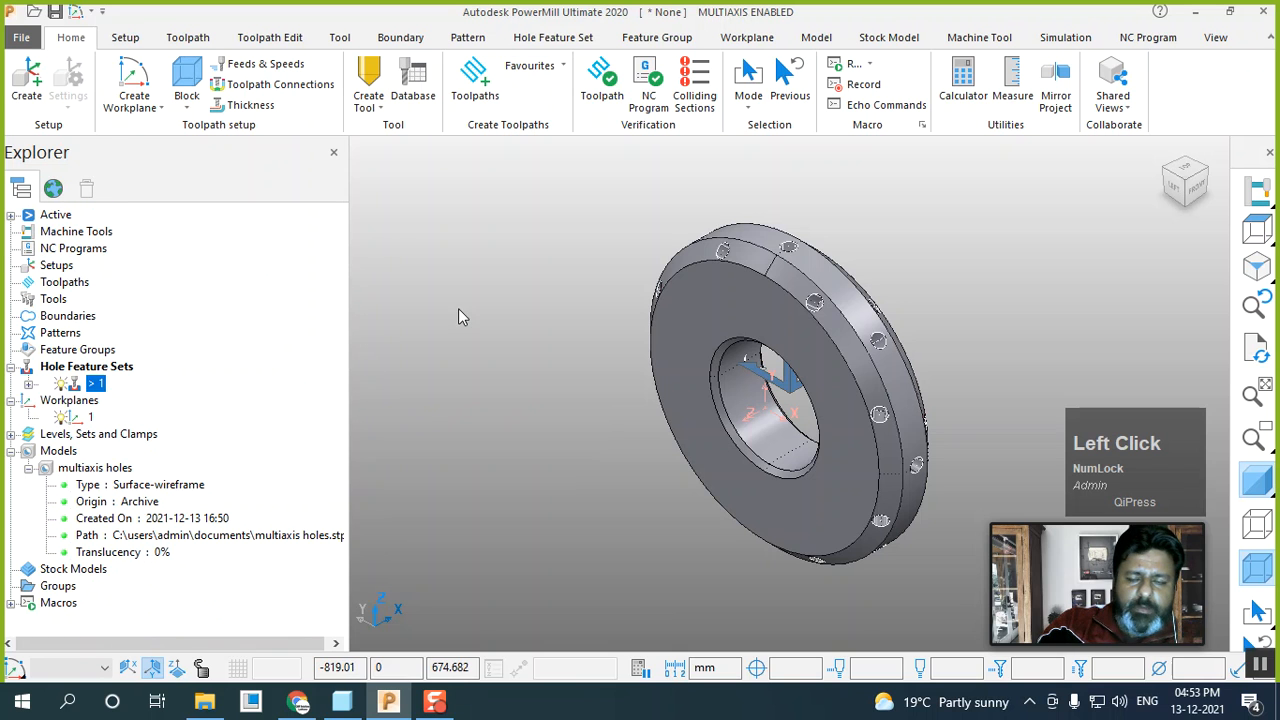
# Create a drill tool named 1 with a 25 mm diameter, 125 mm full length and 60° taper angle
pyautogui.click(369, 100)
pyautogui.click(393, 290)
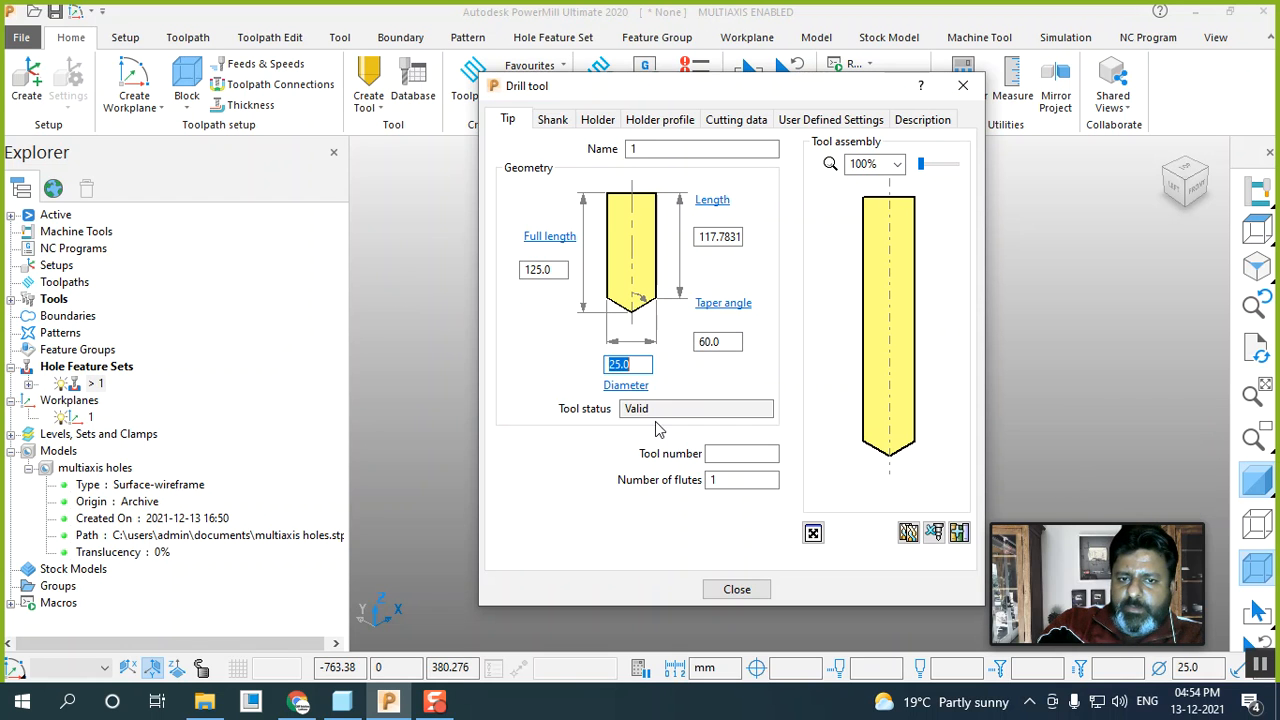
pyautogui.click(737, 589)
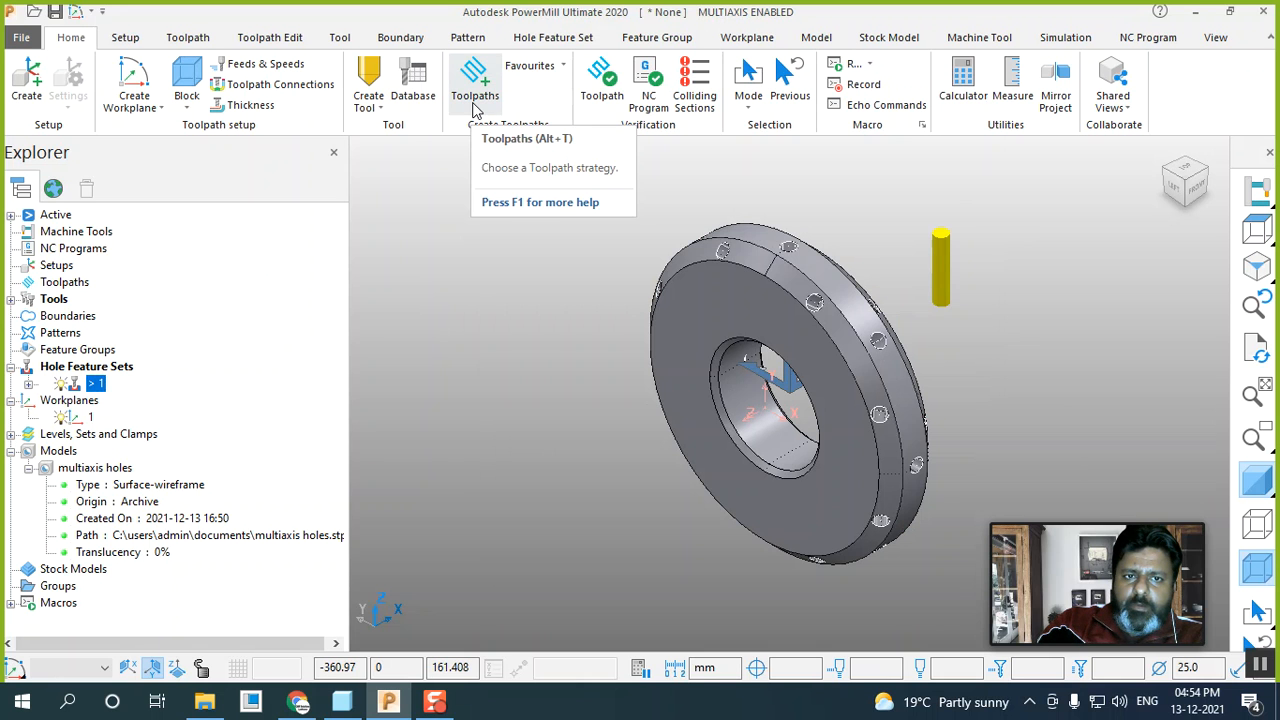
# Start a Drilling toolpath with the Deep drill cycle, hole top as the top, Drill to hole depth as the operation and a 5 mm peck depth
pyautogui.click(476, 100)
pyautogui.click(572, 190)
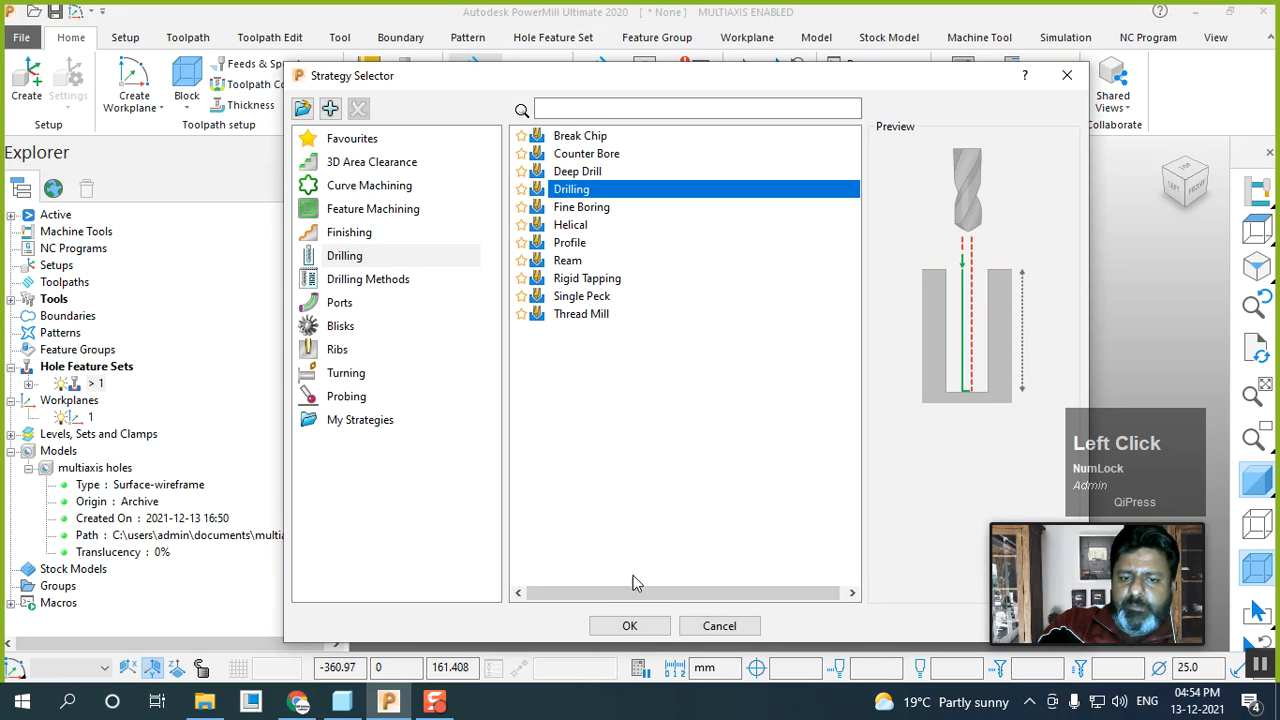
pyautogui.click(650, 626)
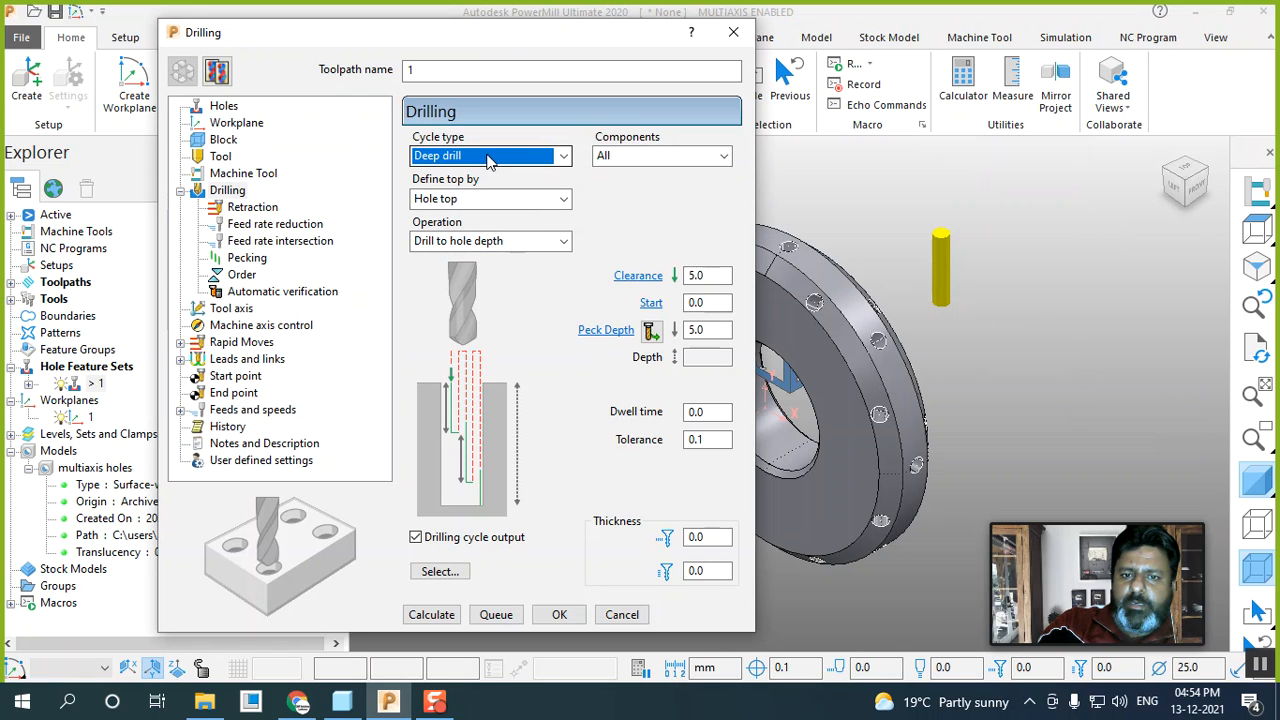
pyautogui.click(700, 331)
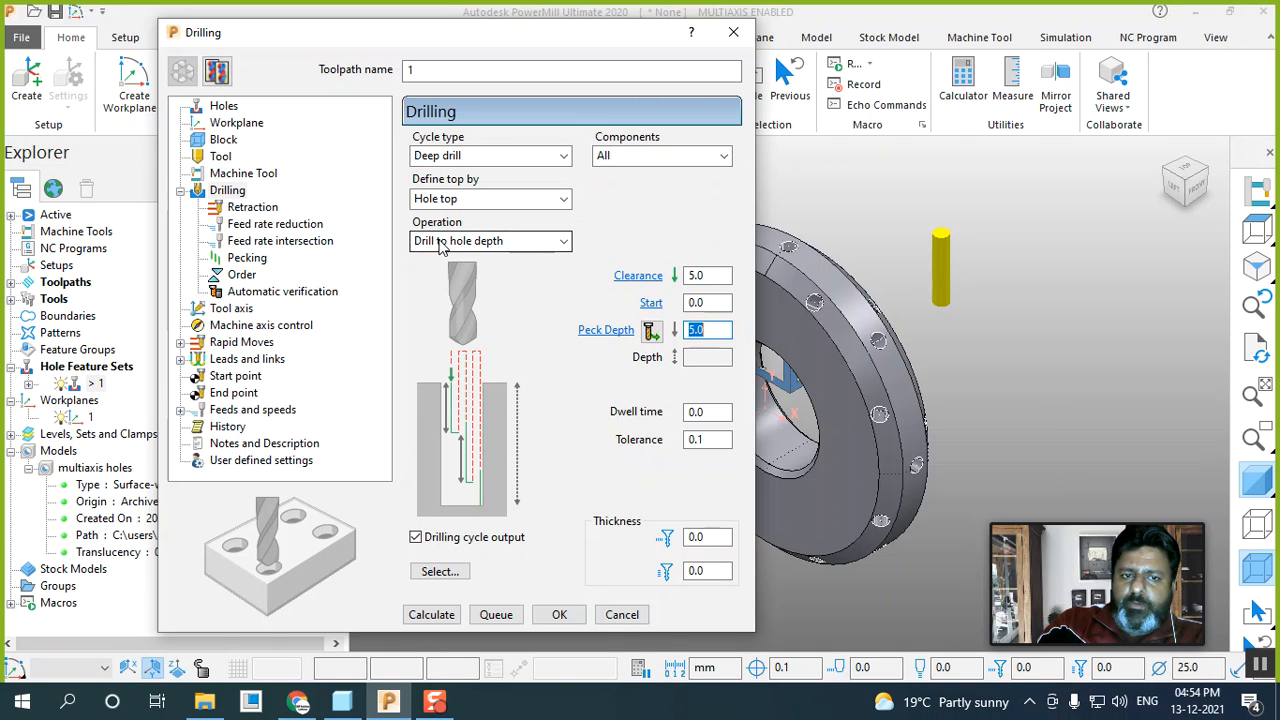
pyautogui.click(508, 244)
pyautogui.click(482, 261)
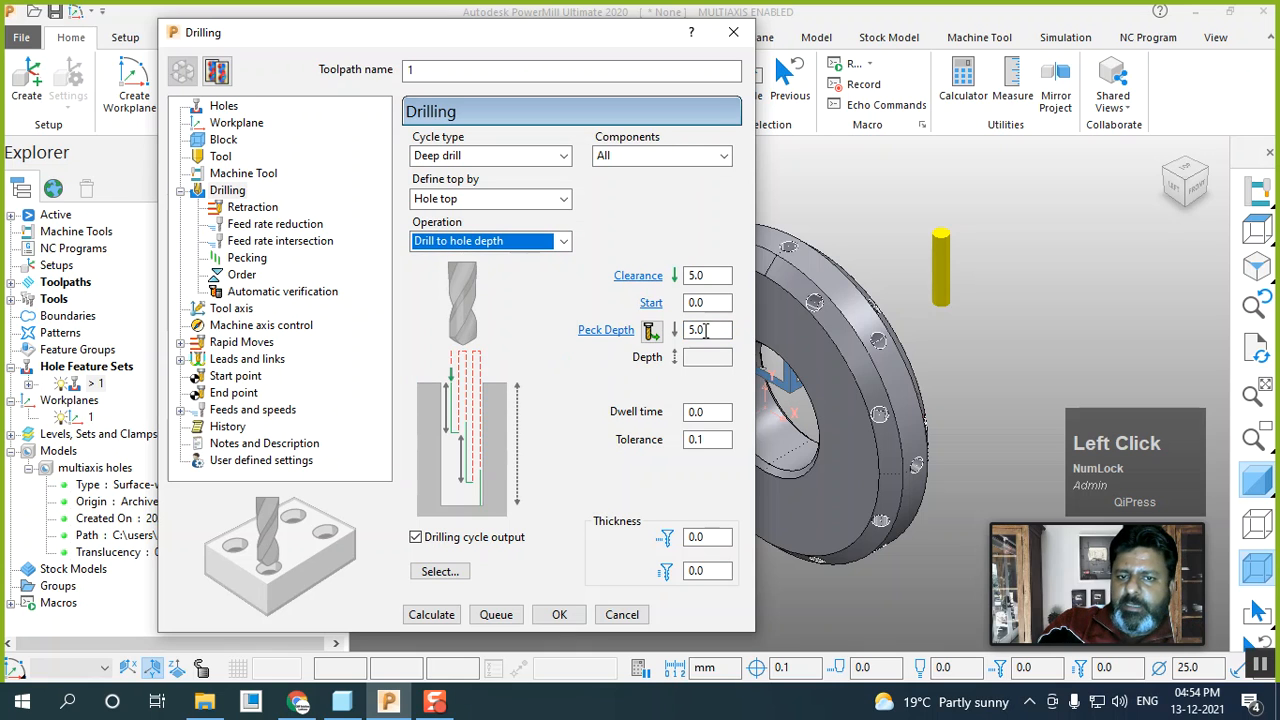
pyautogui.click(704, 354)
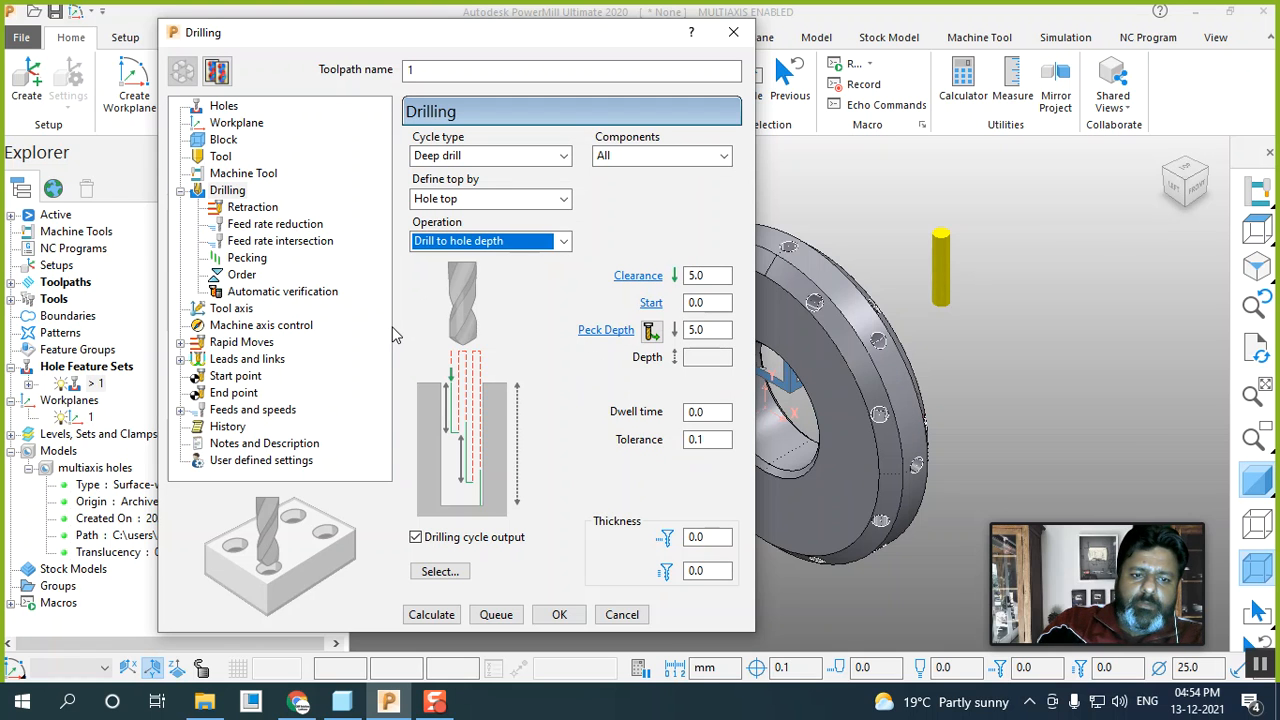
# Check the 25 mm hole diameter in the feature selection, then calculate the deep drill toolpath
pyautogui.click(446, 570)
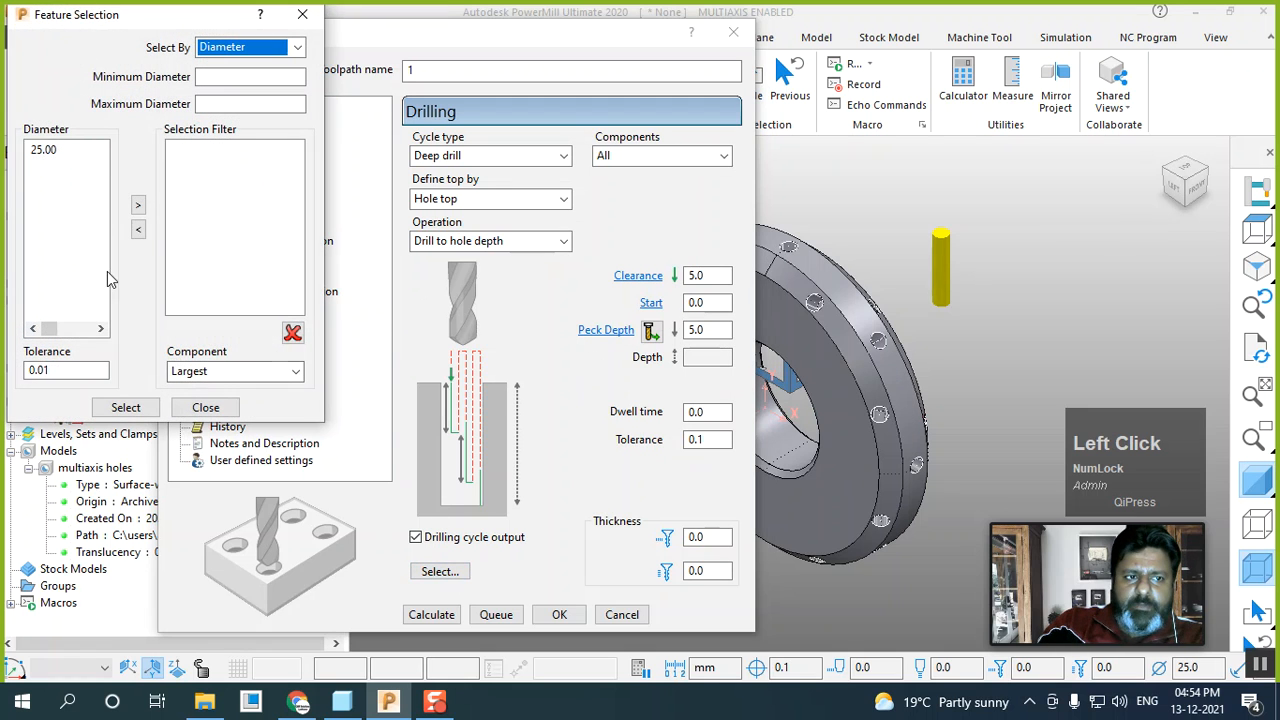
pyautogui.click(38, 155)
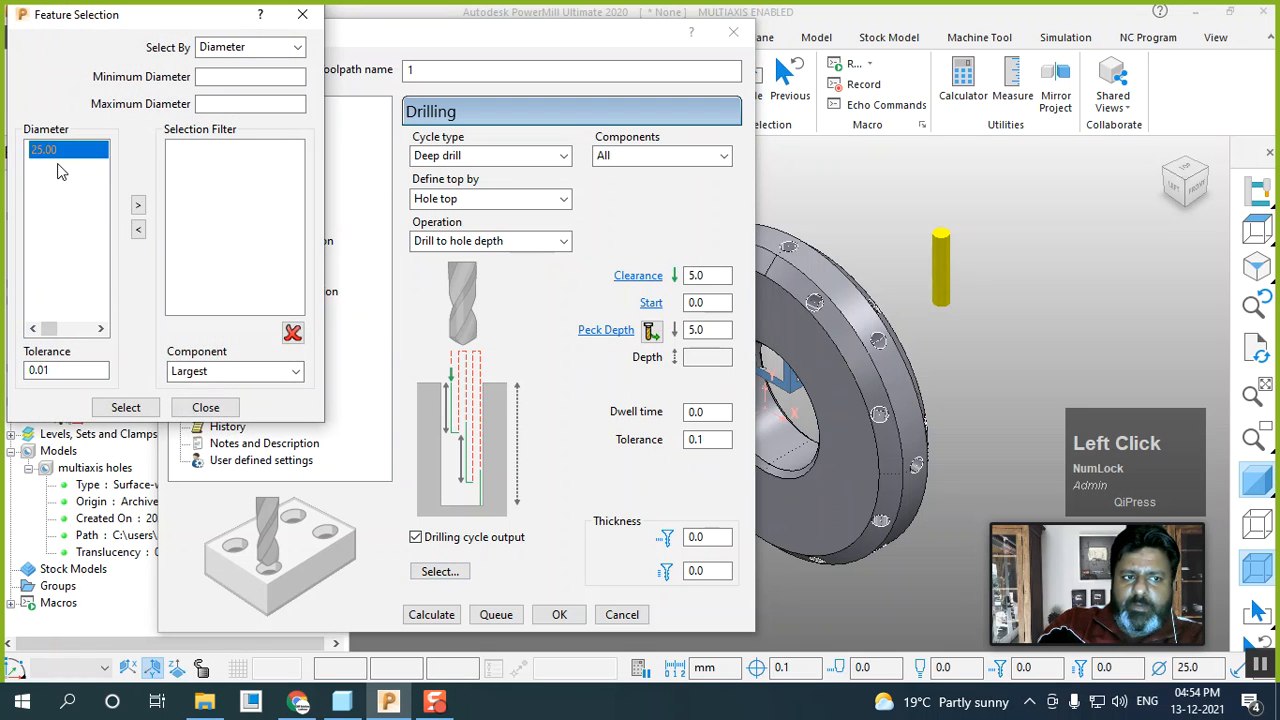
pyautogui.click(205, 408)
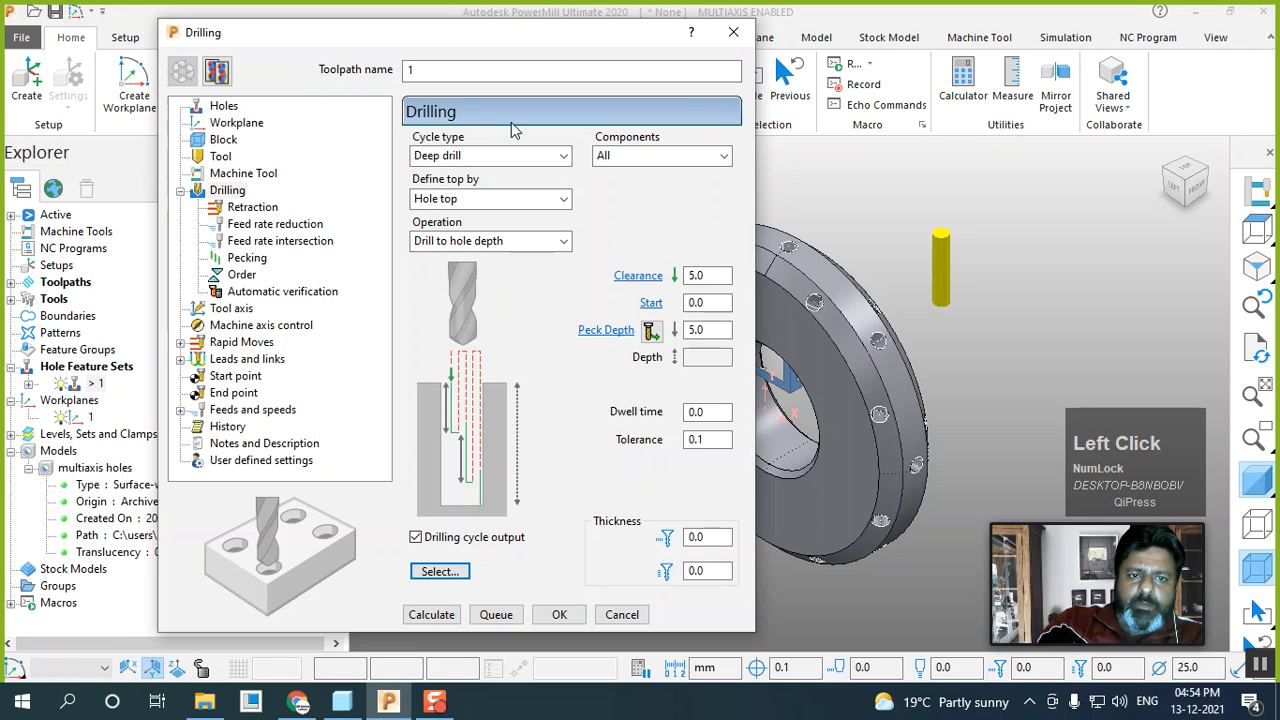
pyautogui.click(431, 614)
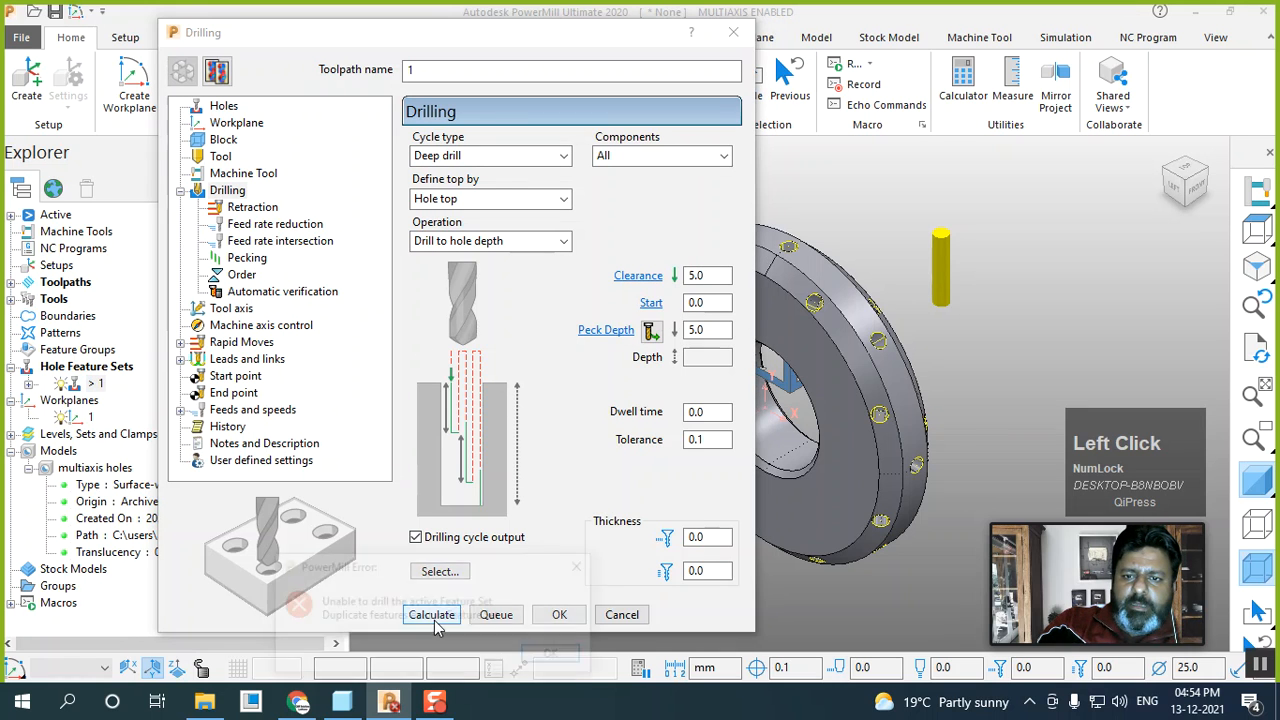
pyautogui.click(557, 654)
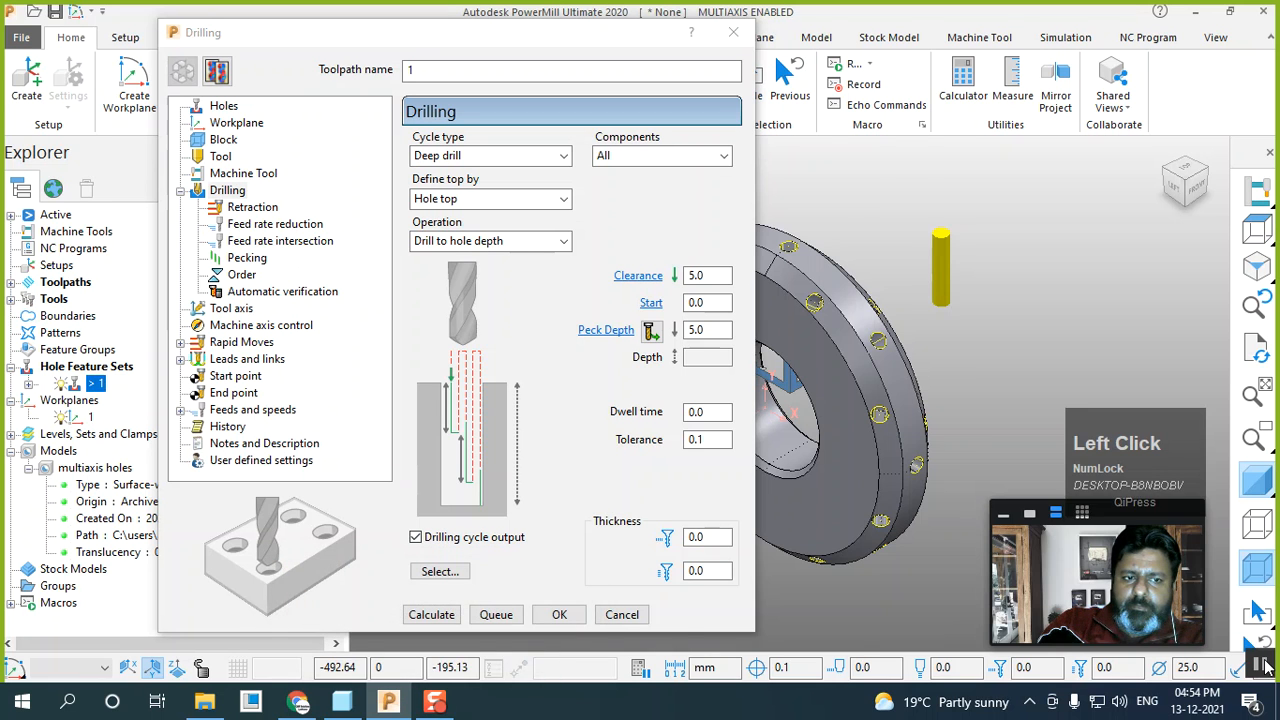
pyautogui.click(225, 190)
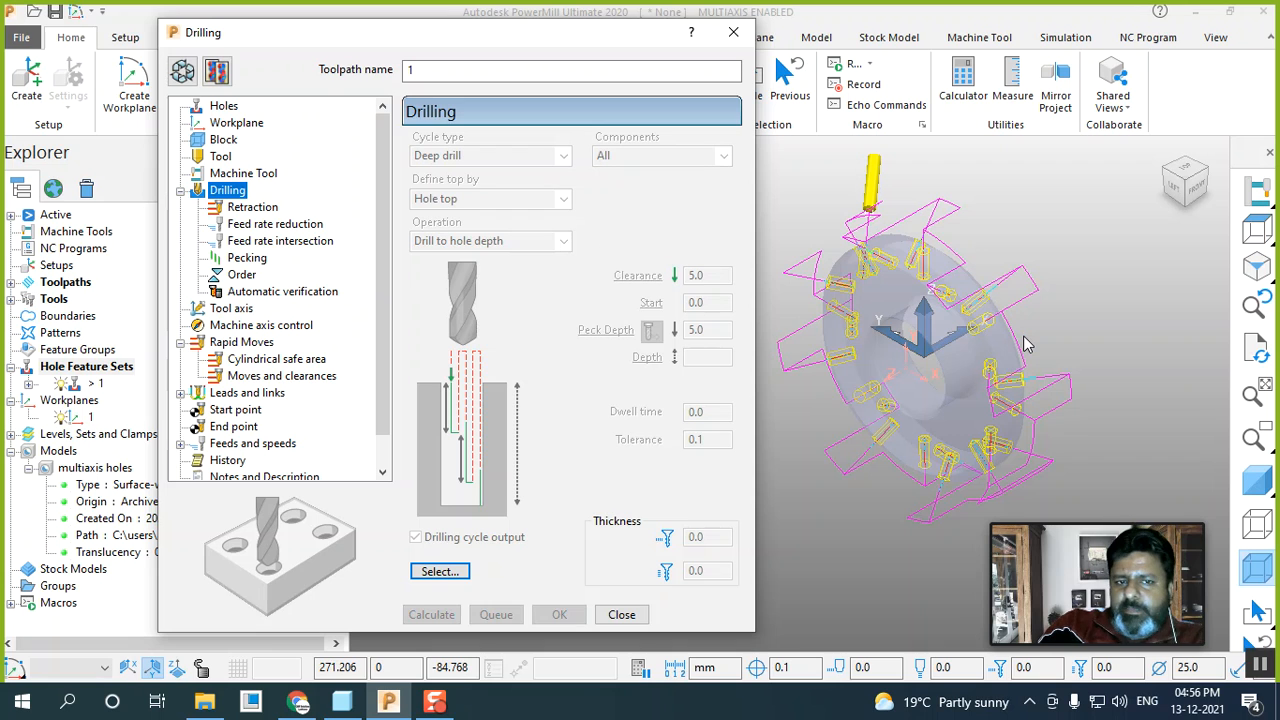
# Unlock the toolpath's parameters and review its Cylinder rapid moves and cylindrical safe area settings
pyautogui.click(183, 72)
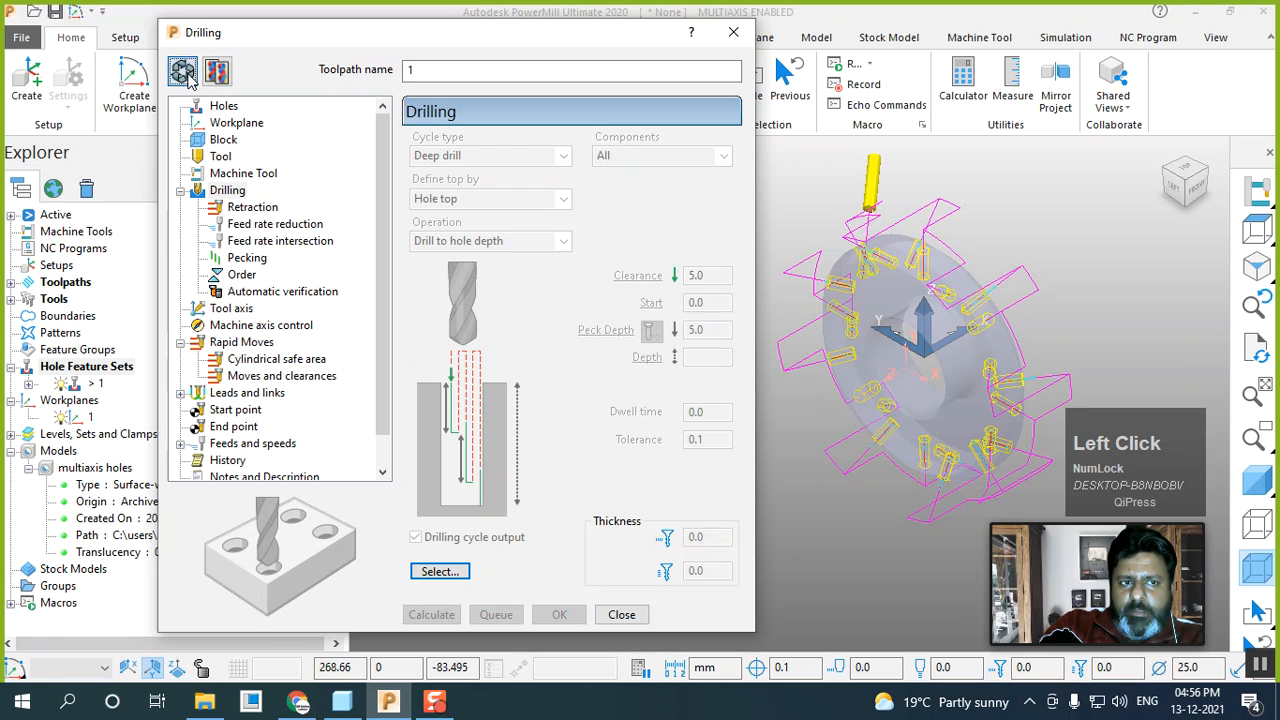
pyautogui.click(240, 343)
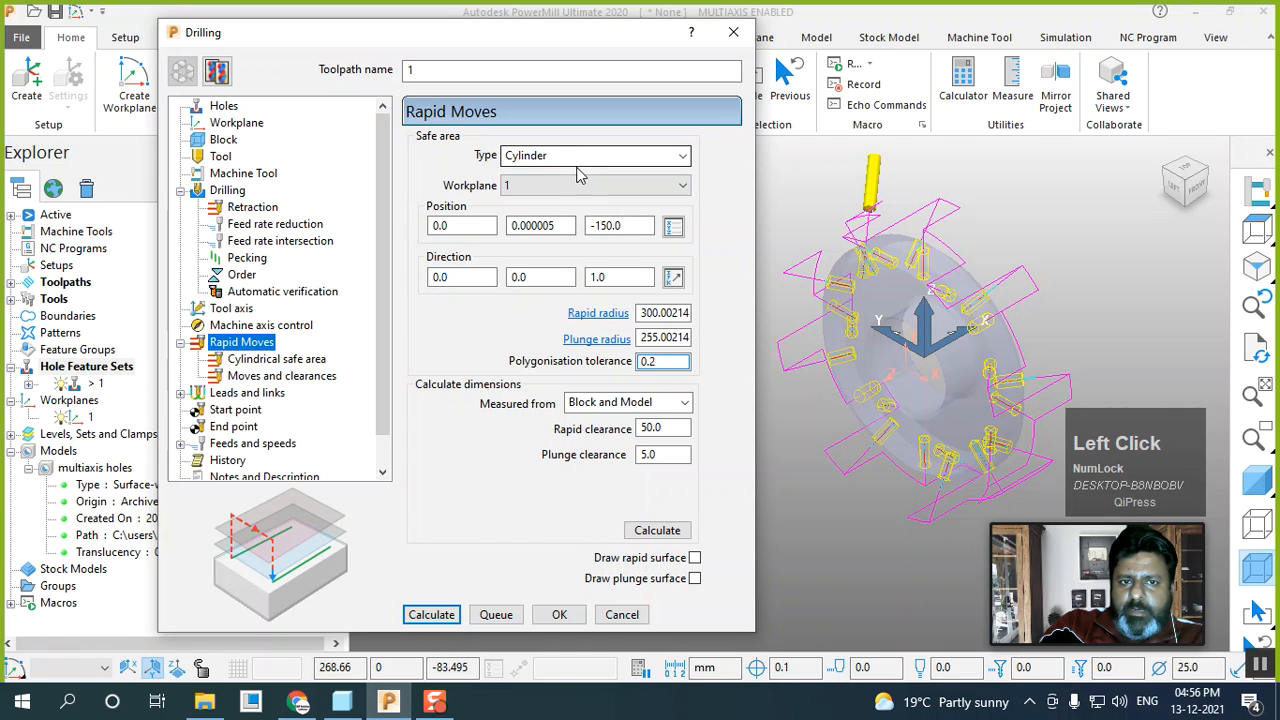
pyautogui.click(267, 362)
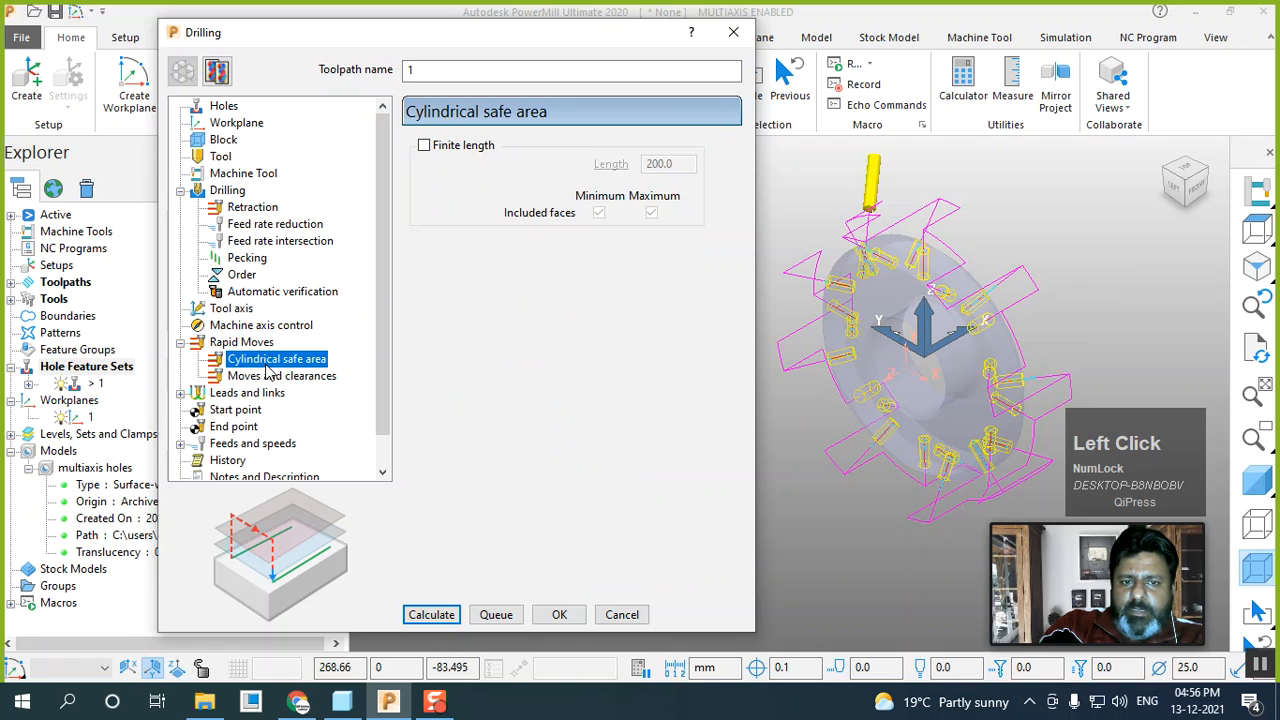
pyautogui.click(559, 614)
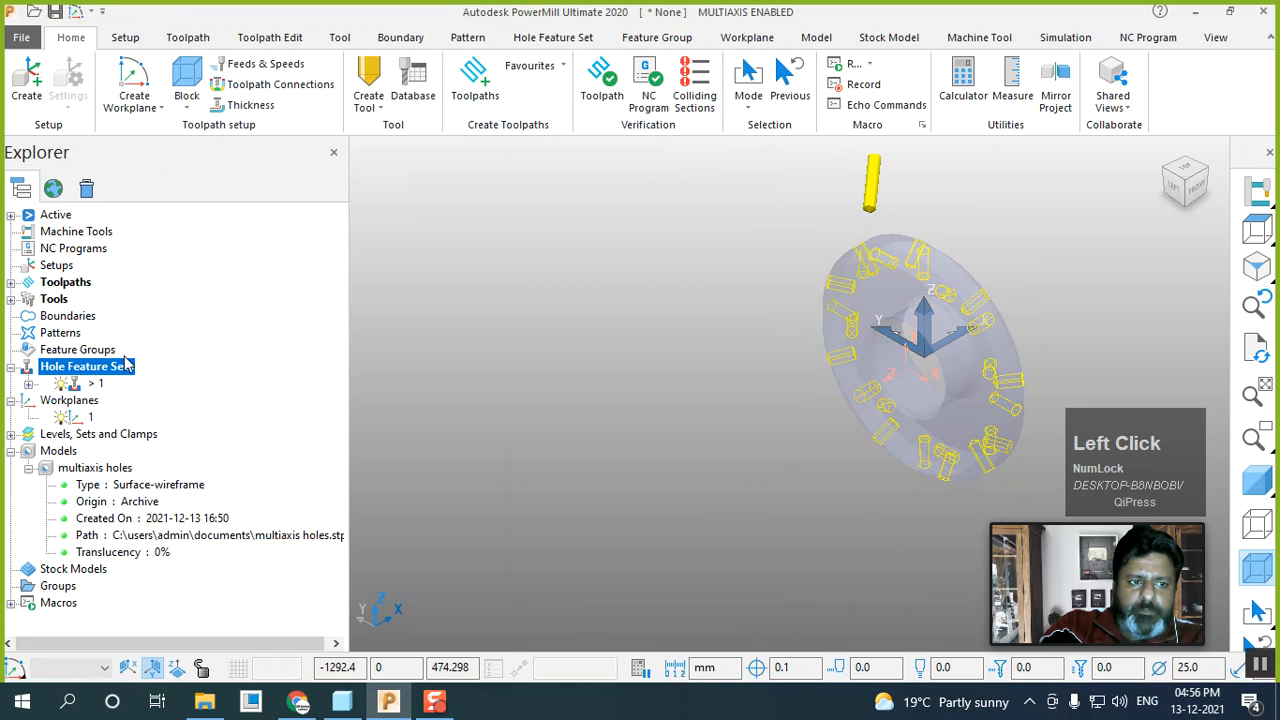
# Check the drilling parameters in the settings of toolpath 1 and close them
pyautogui.click(13, 283)
pyautogui.rightClick(93, 300)
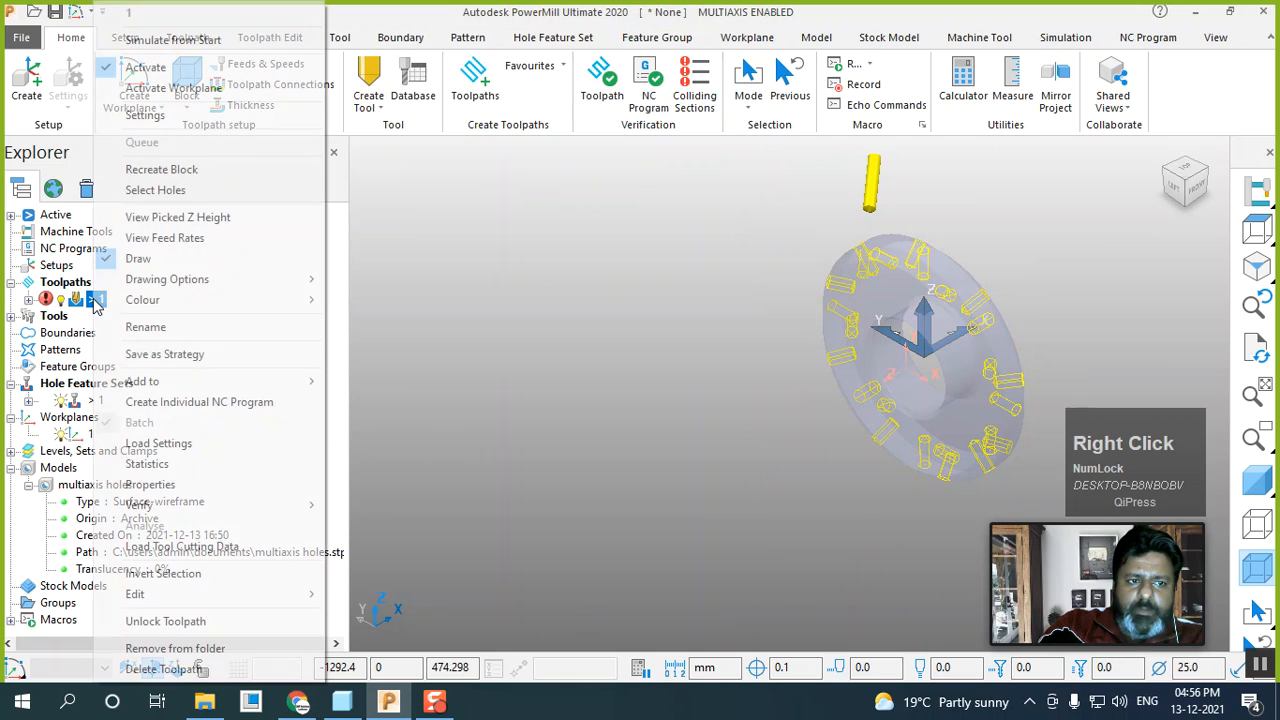
pyautogui.click(172, 119)
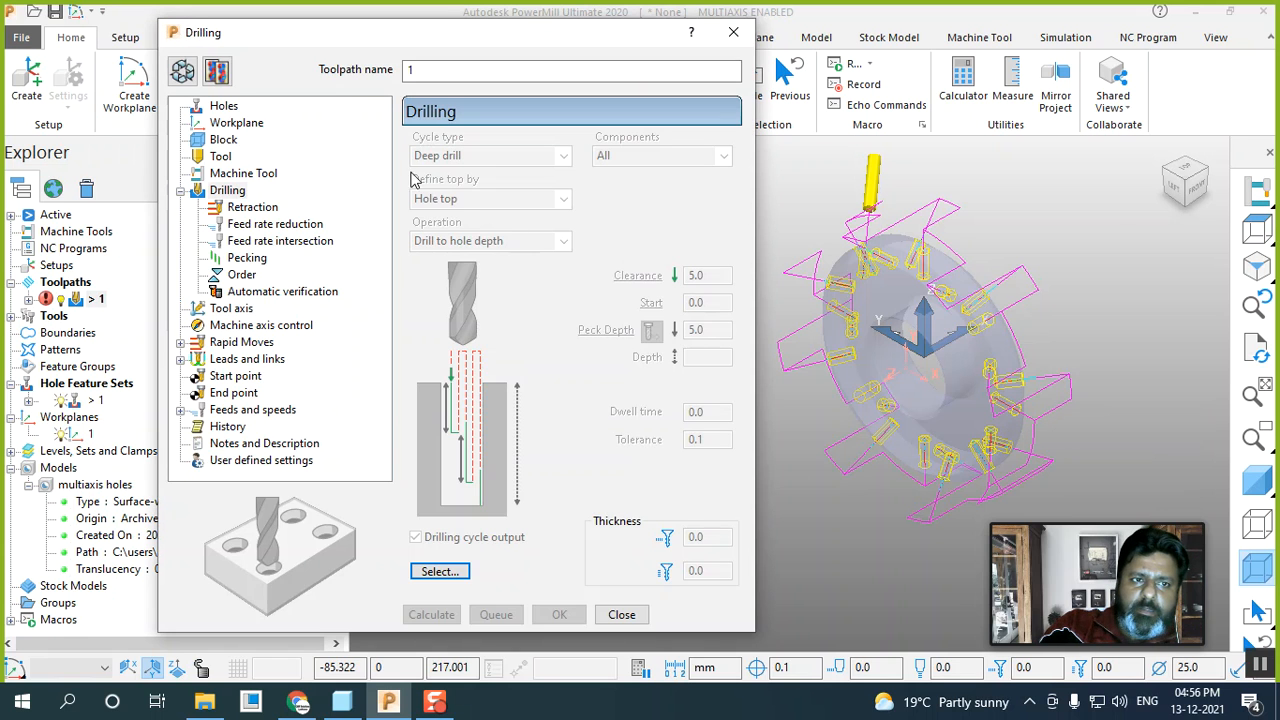
pyautogui.click(733, 32)
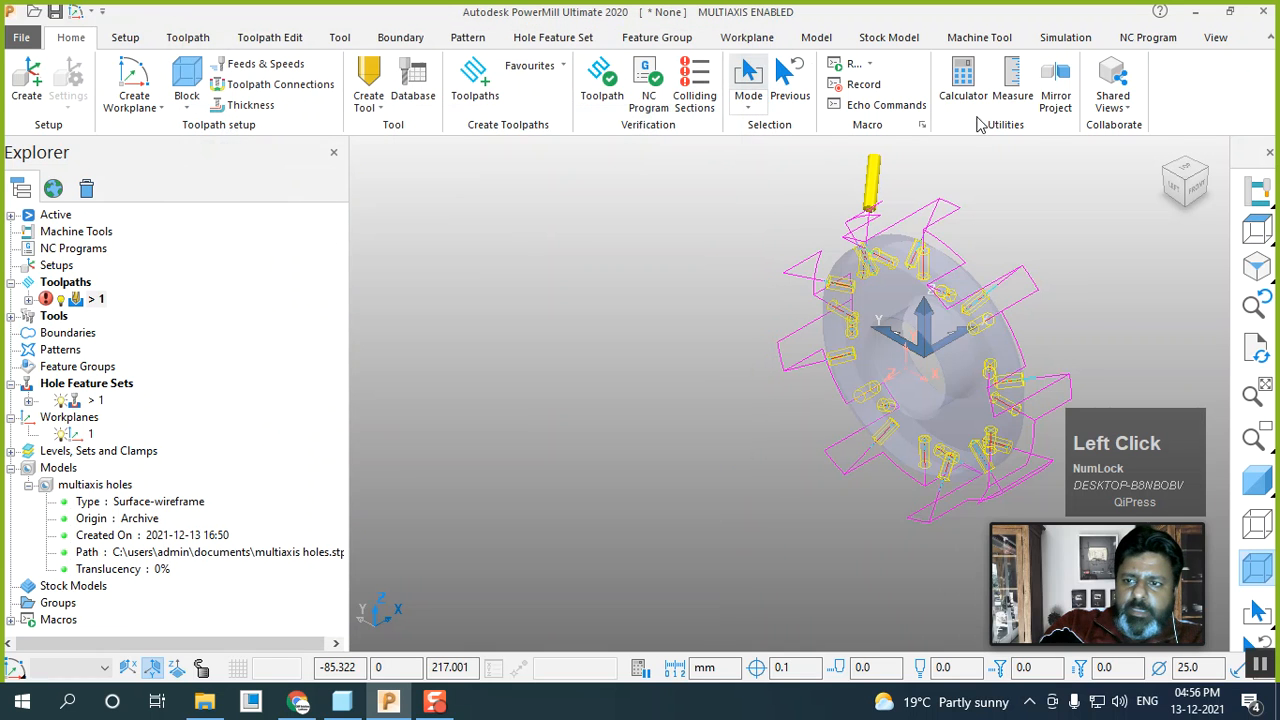
# View the part from the front, select the toolpath segments on the +X side and start reordering toolpath 1
pyautogui.click(1198, 200)
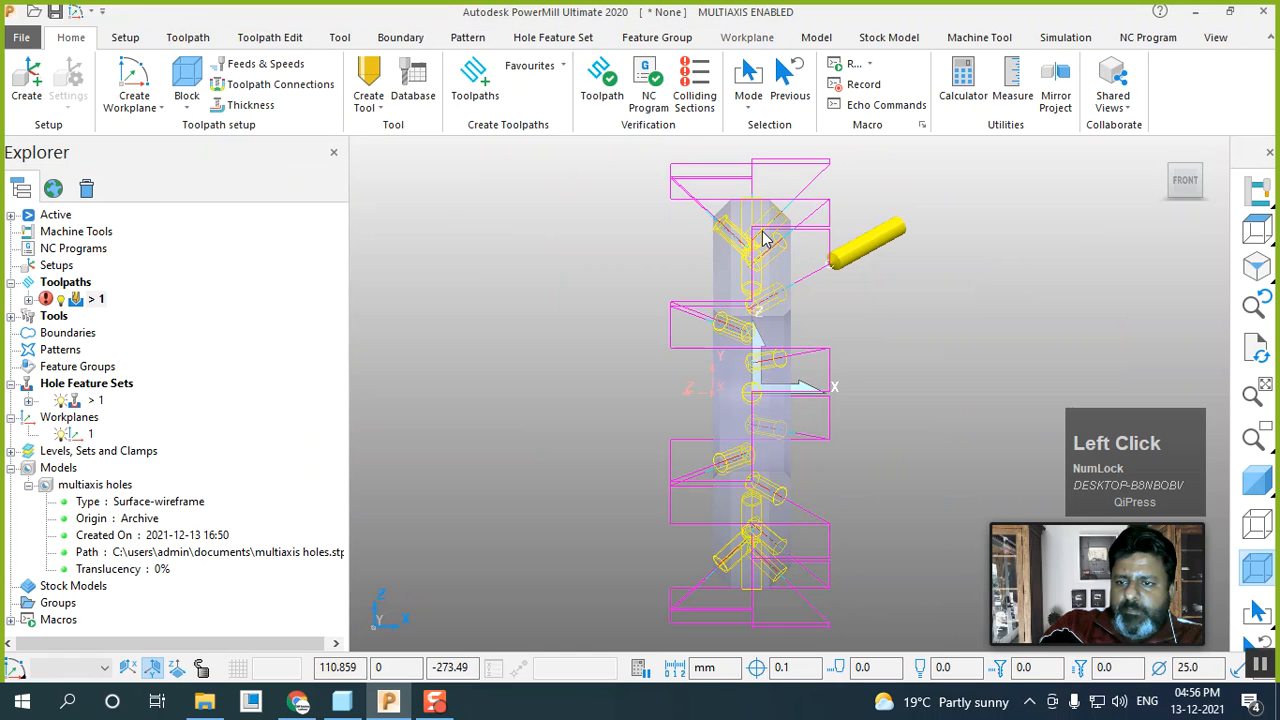
pyautogui.moveTo(852, 558); pyautogui.dragTo(771, 199)
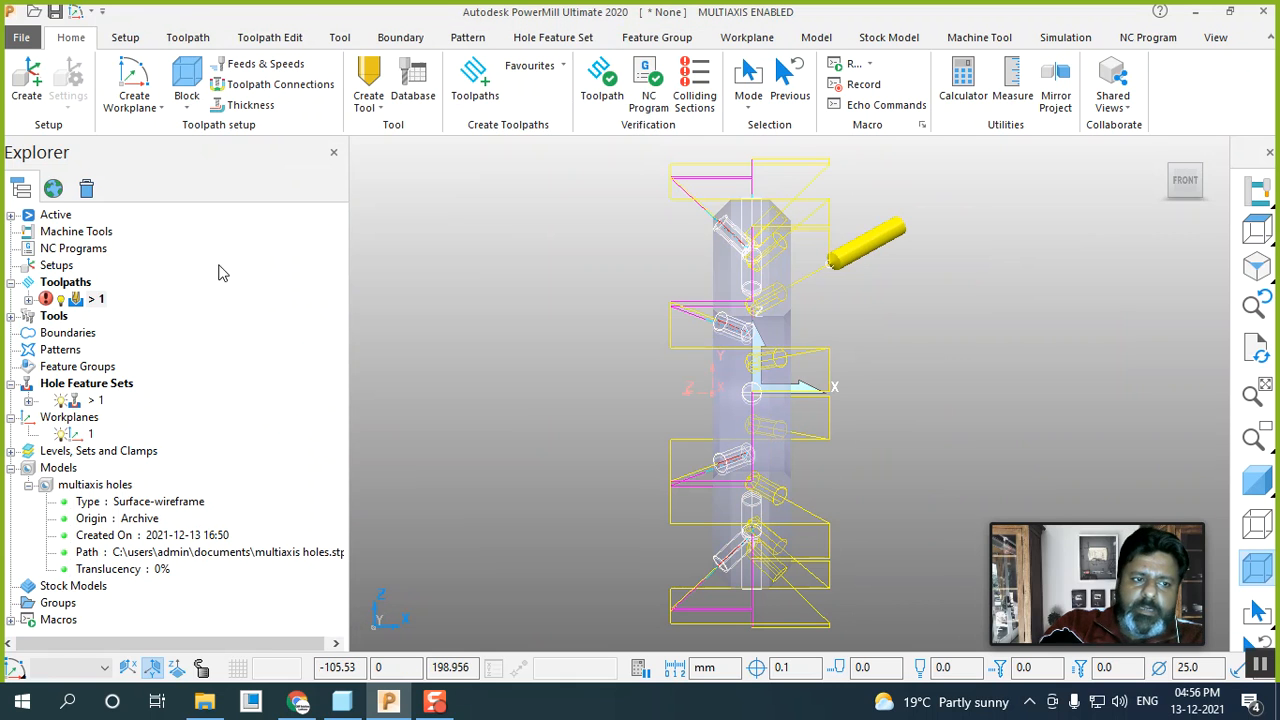
pyautogui.rightClick(72, 302)
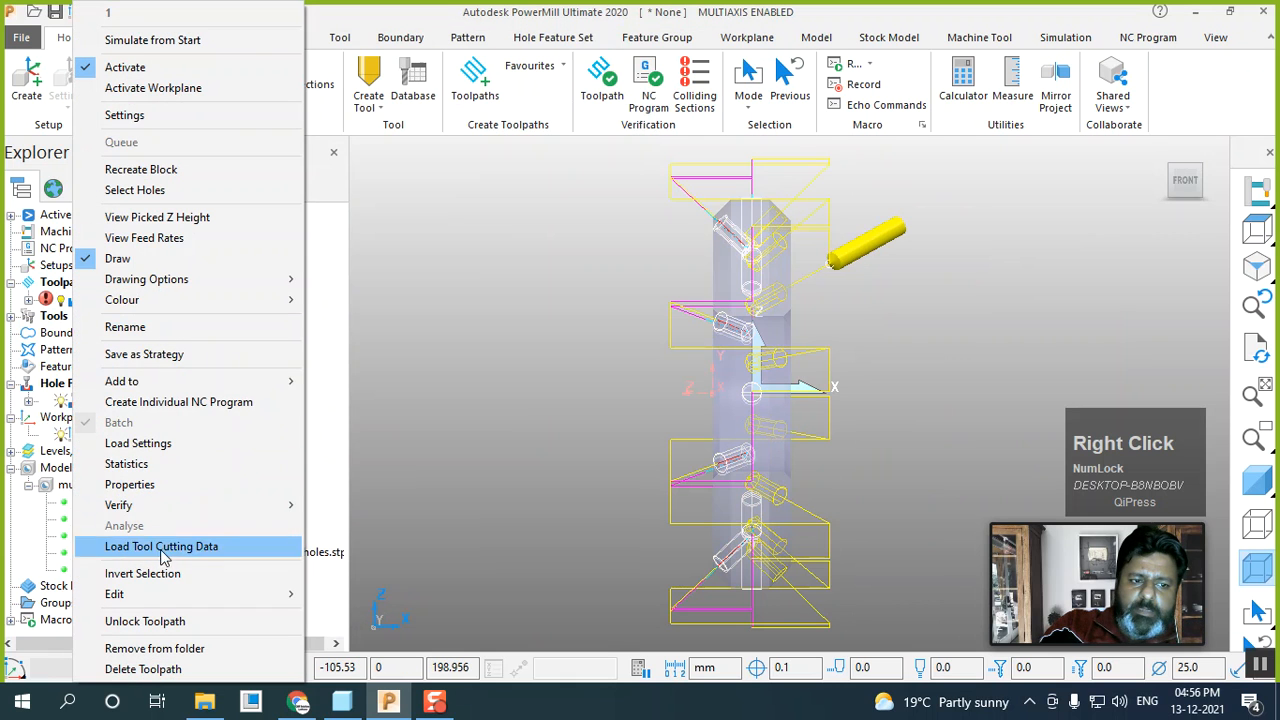
pyautogui.click(158, 598)
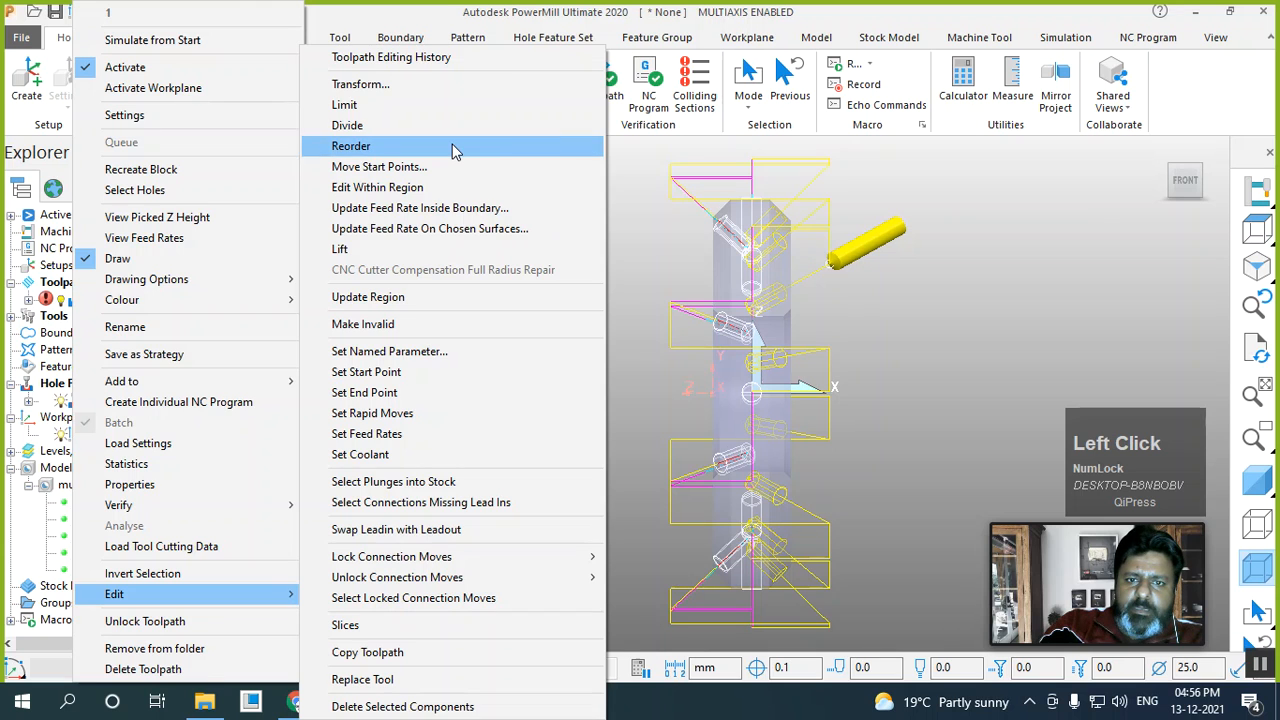
pyautogui.click(453, 146)
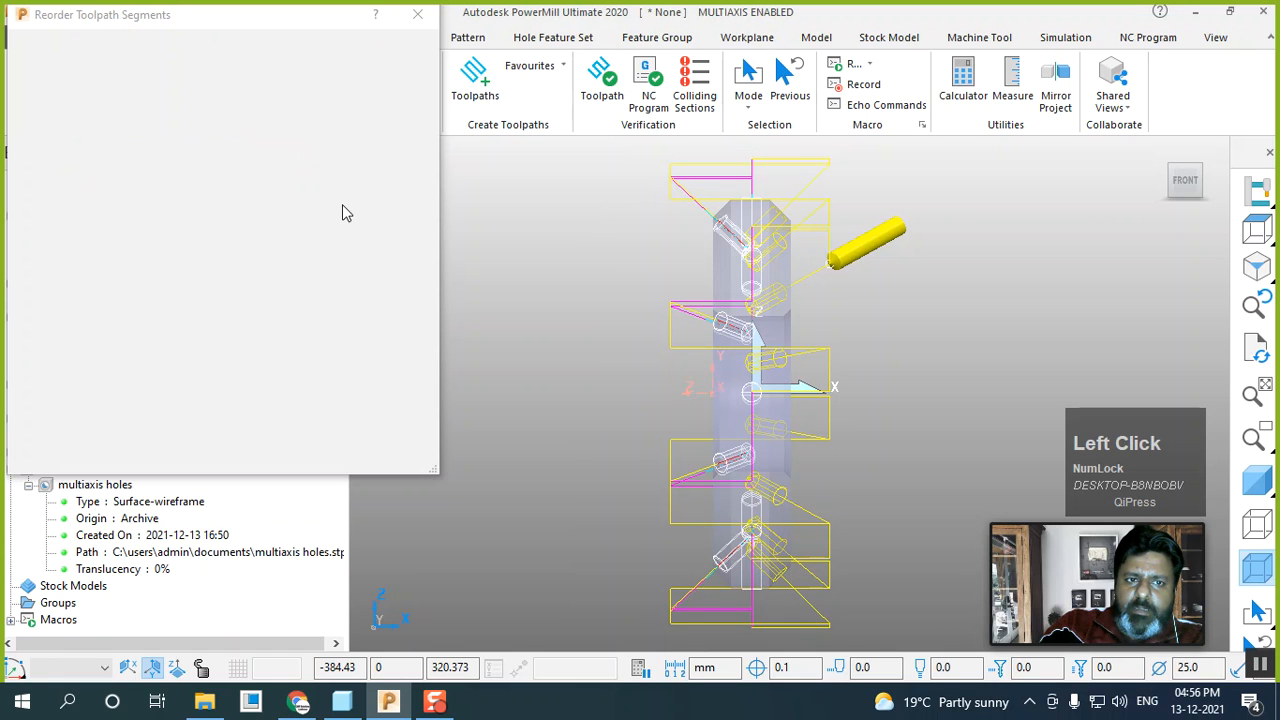
# Reselect the angled drilling segments on the +X side and move them to the start of the order
pyautogui.click(834, 627)
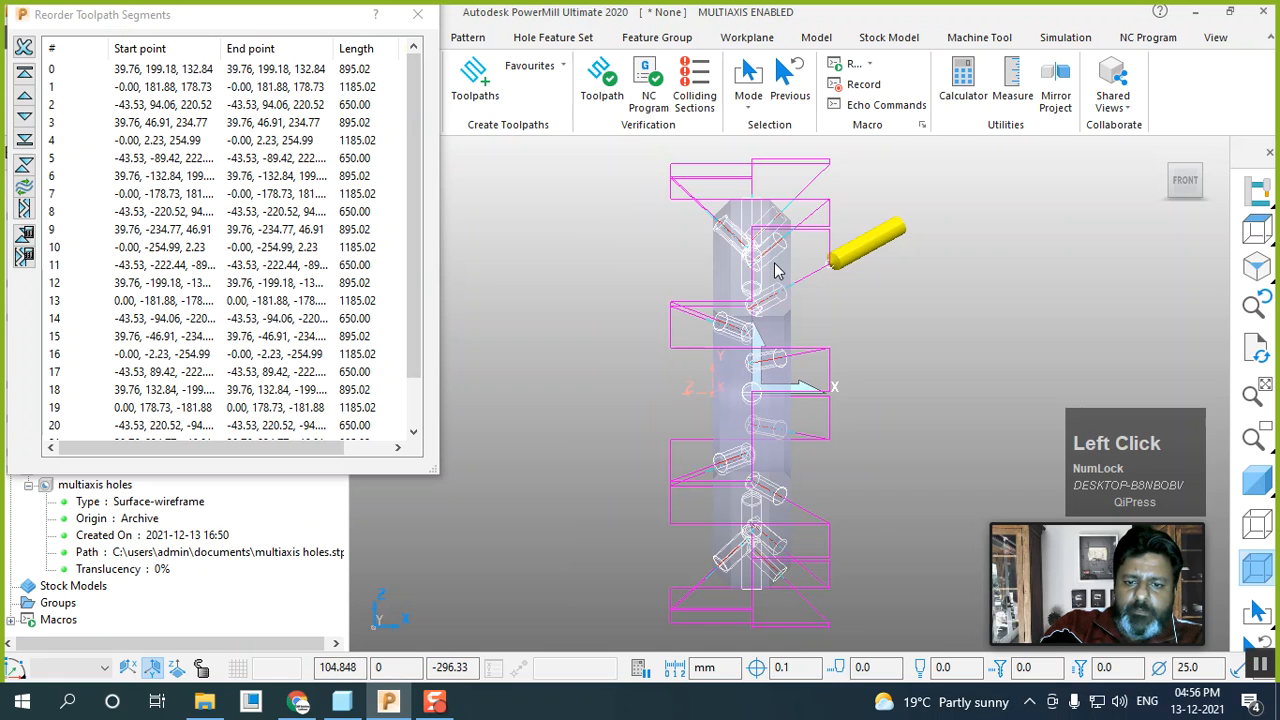
pyautogui.click(770, 205)
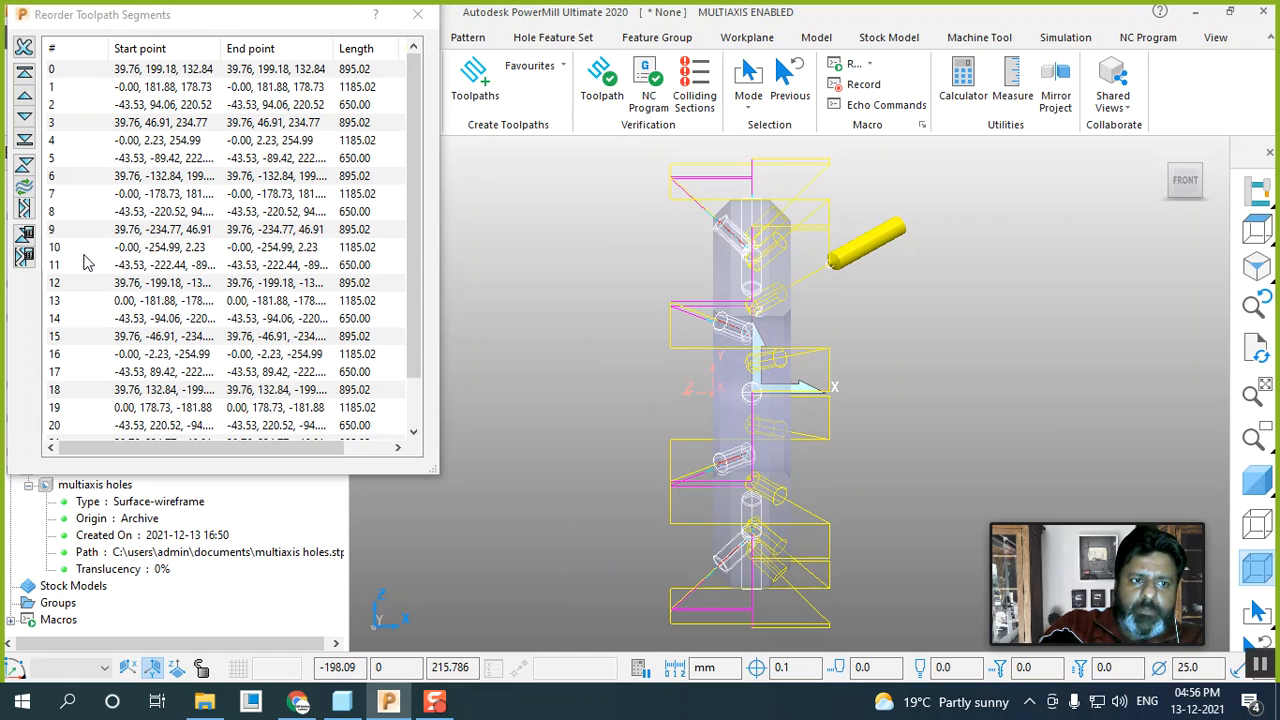
pyautogui.click(27, 79)
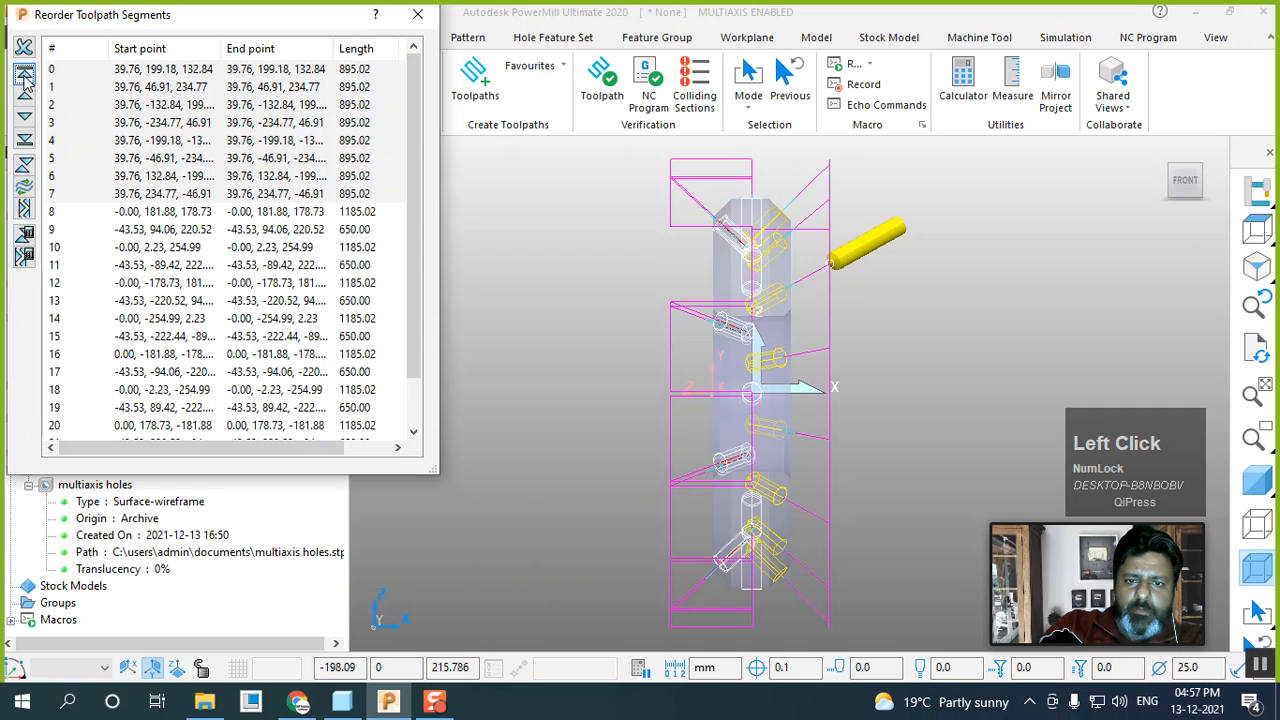
# Move the angled drilling segments on the -X side to the start of the order and check the toolpath in isometric view
pyautogui.moveTo(724, 574); pyautogui.dragTo(604, 190)
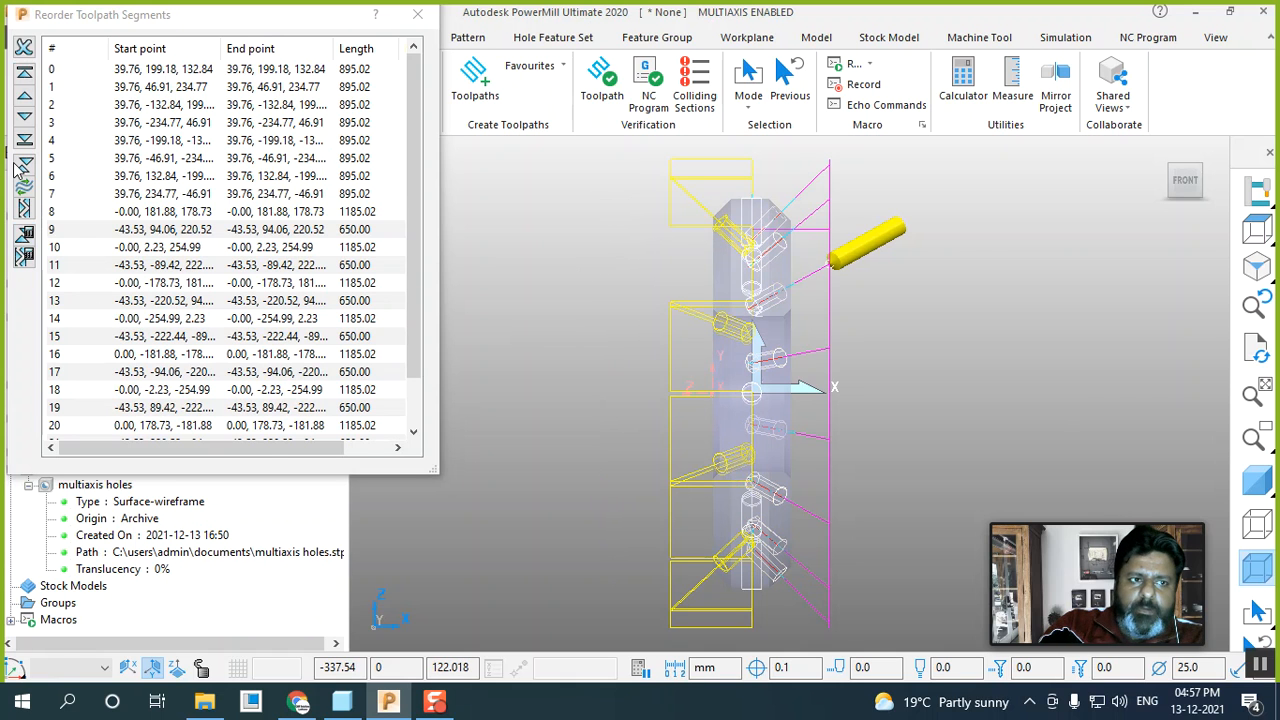
pyautogui.click(24, 74)
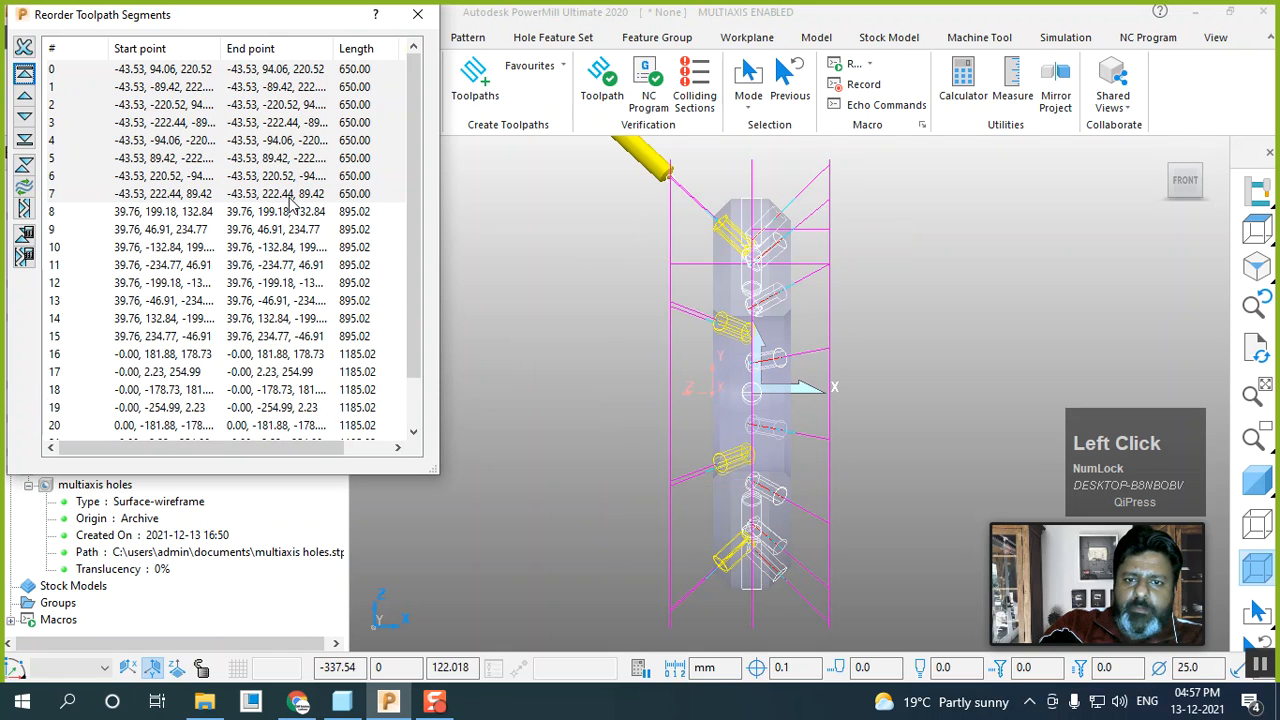
pyautogui.middleClick(910, 397)
pyautogui.scroll(2, 920, 395)
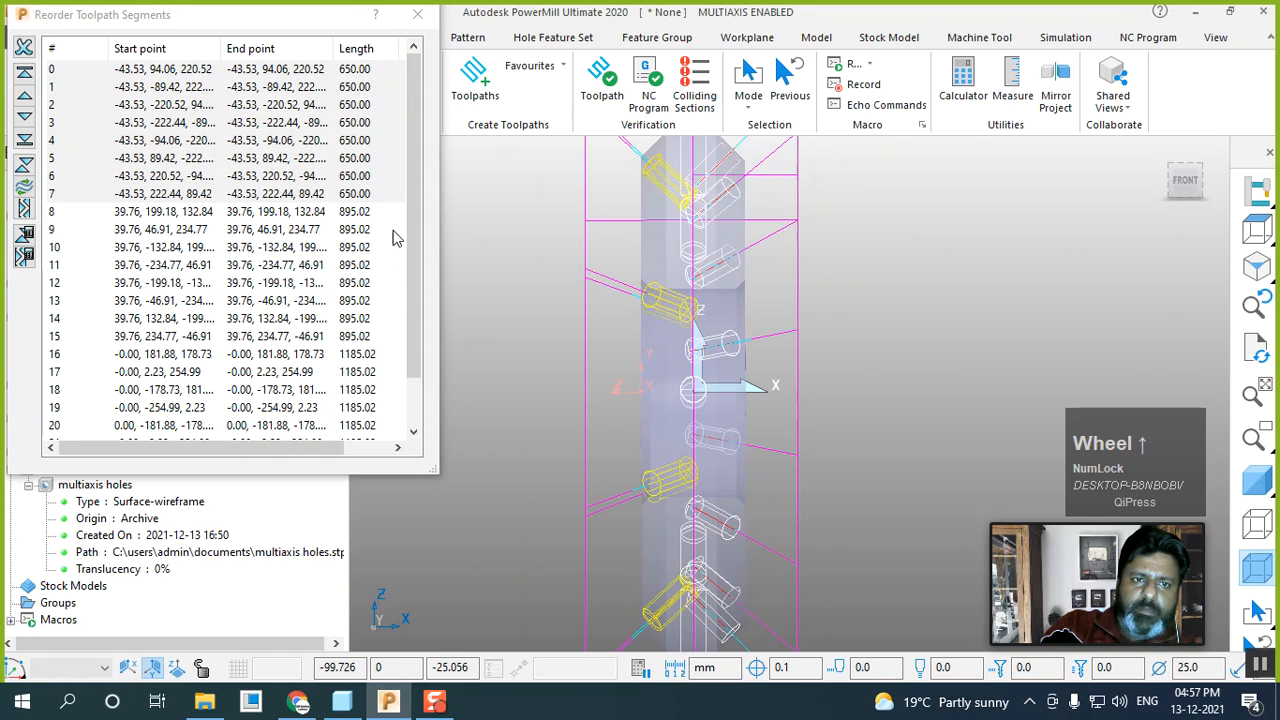
pyautogui.click(417, 14)
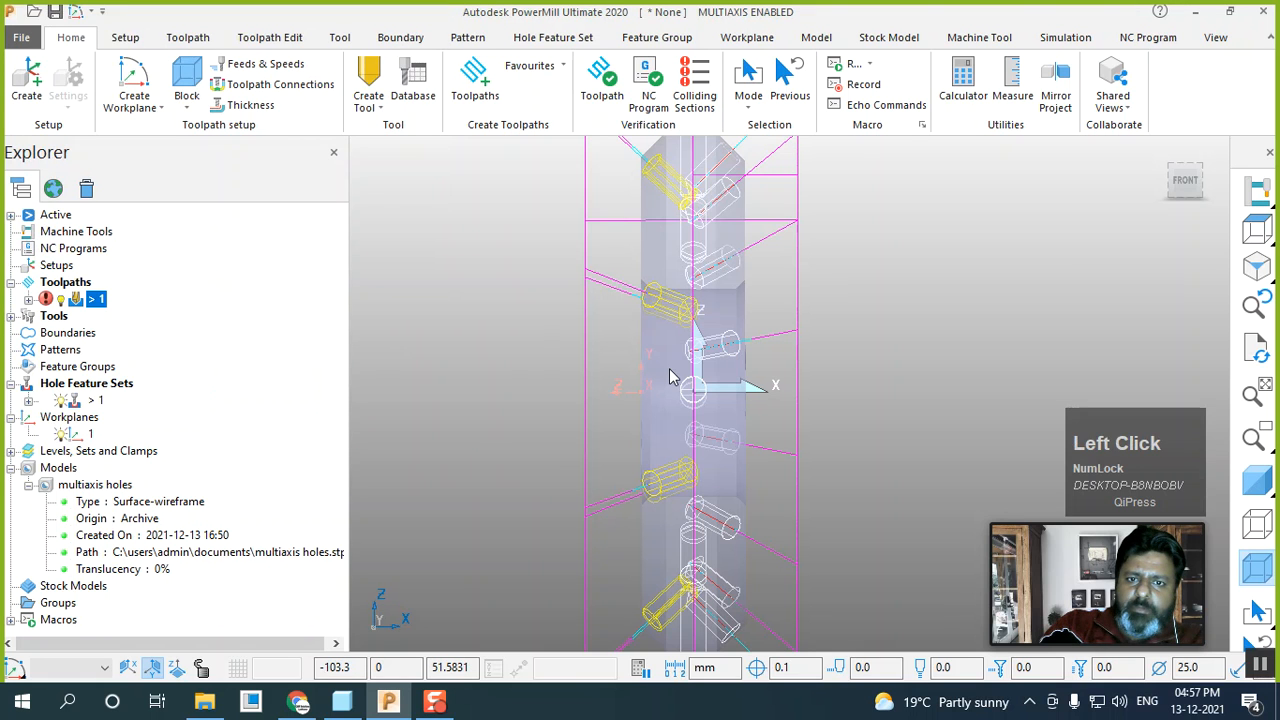
pyautogui.scroll(1, 1095, 328)
pyautogui.click(1258, 280)
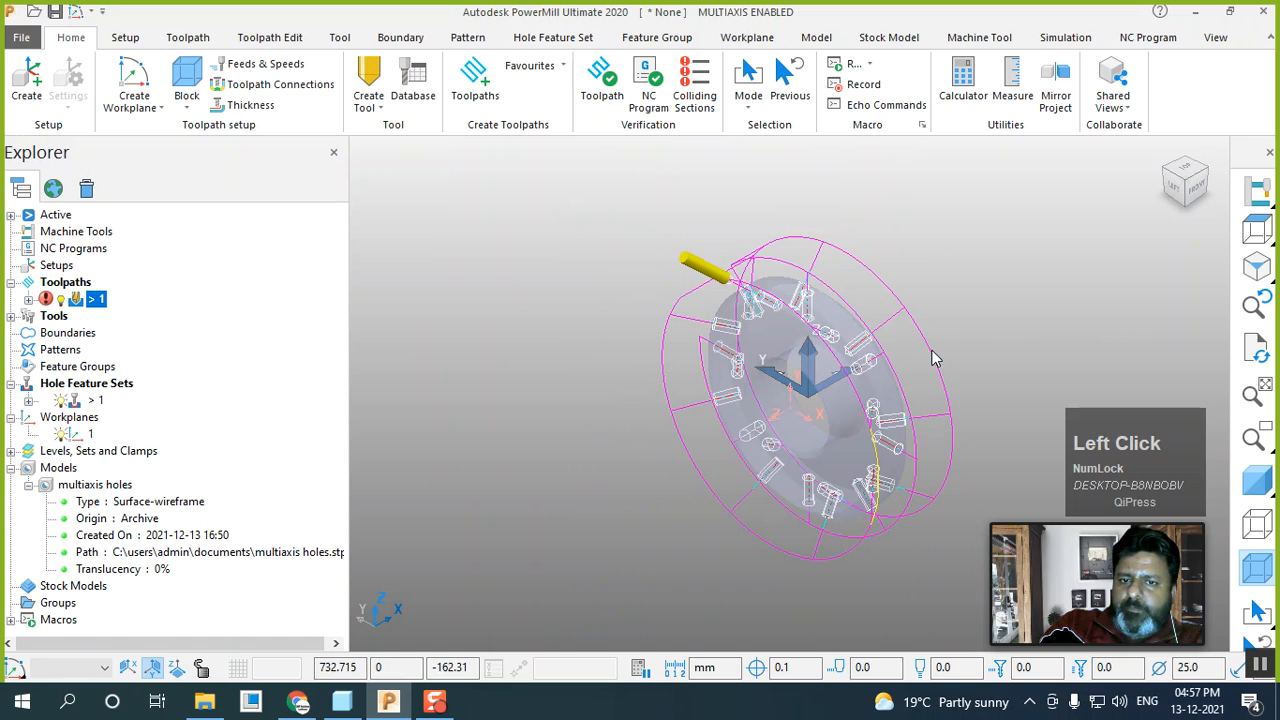
# Sort the selected holes in hole feature set 1
pyautogui.click(103, 316)
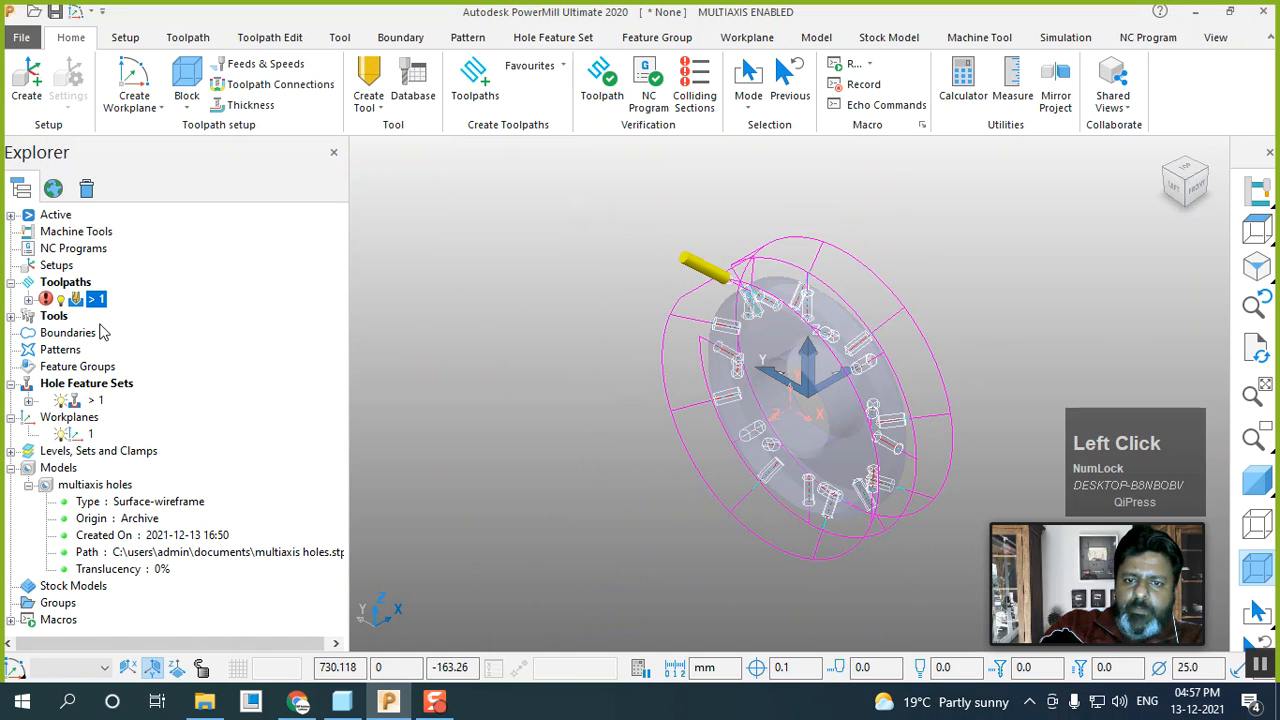
pyautogui.rightClick(76, 403)
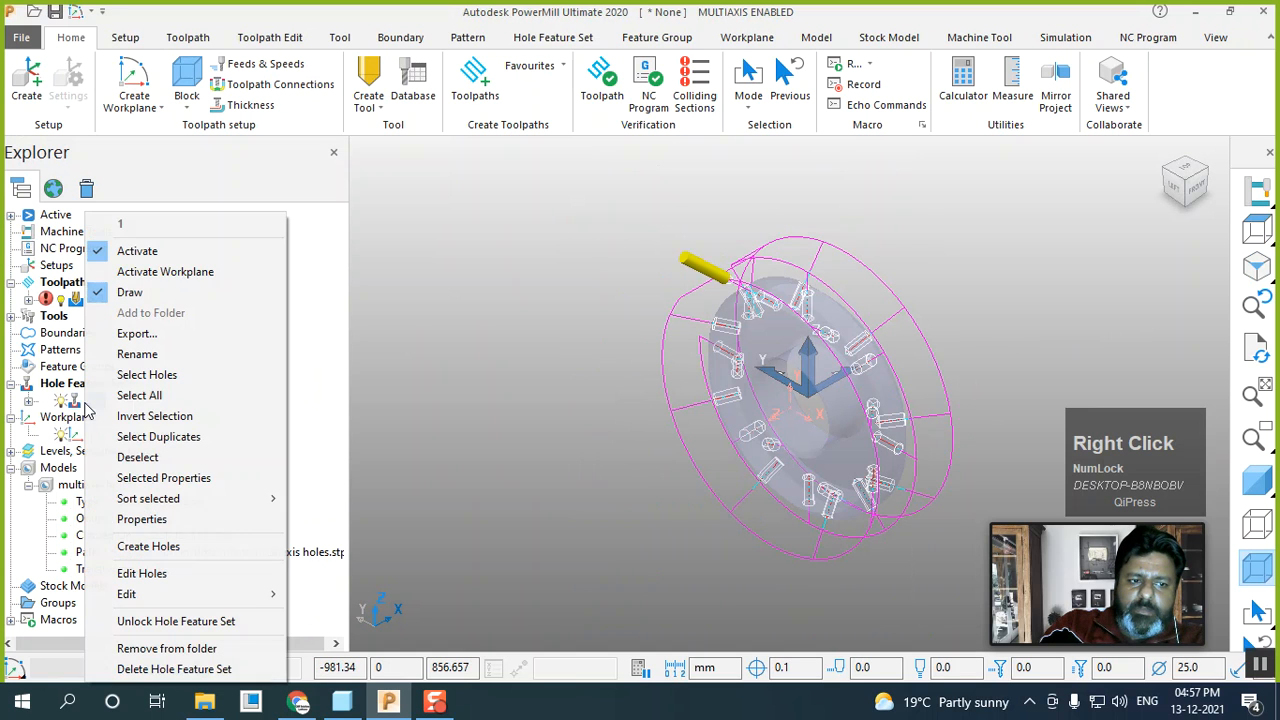
pyautogui.click(159, 498)
pyautogui.click(344, 525)
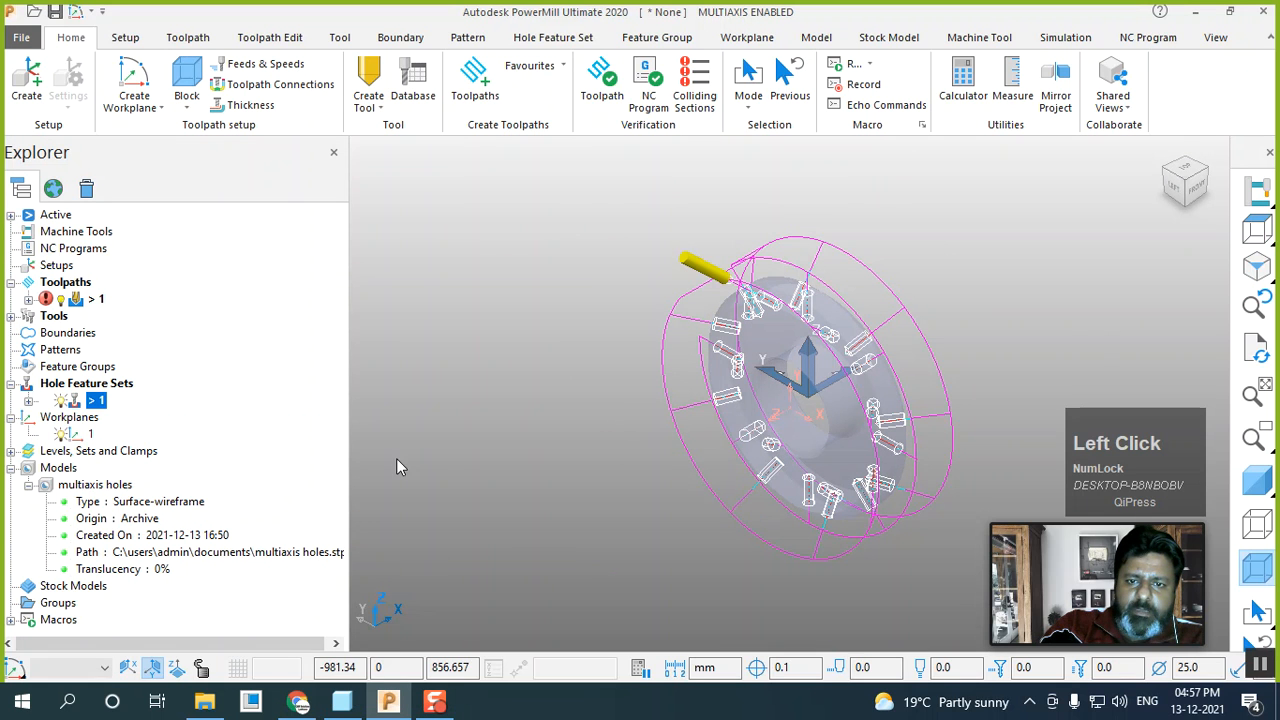
# Reopen toolpath 1 for editing, choose feature set 1 for its holes and recalculate the drilling toolpath
pyautogui.rightClick(97, 303)
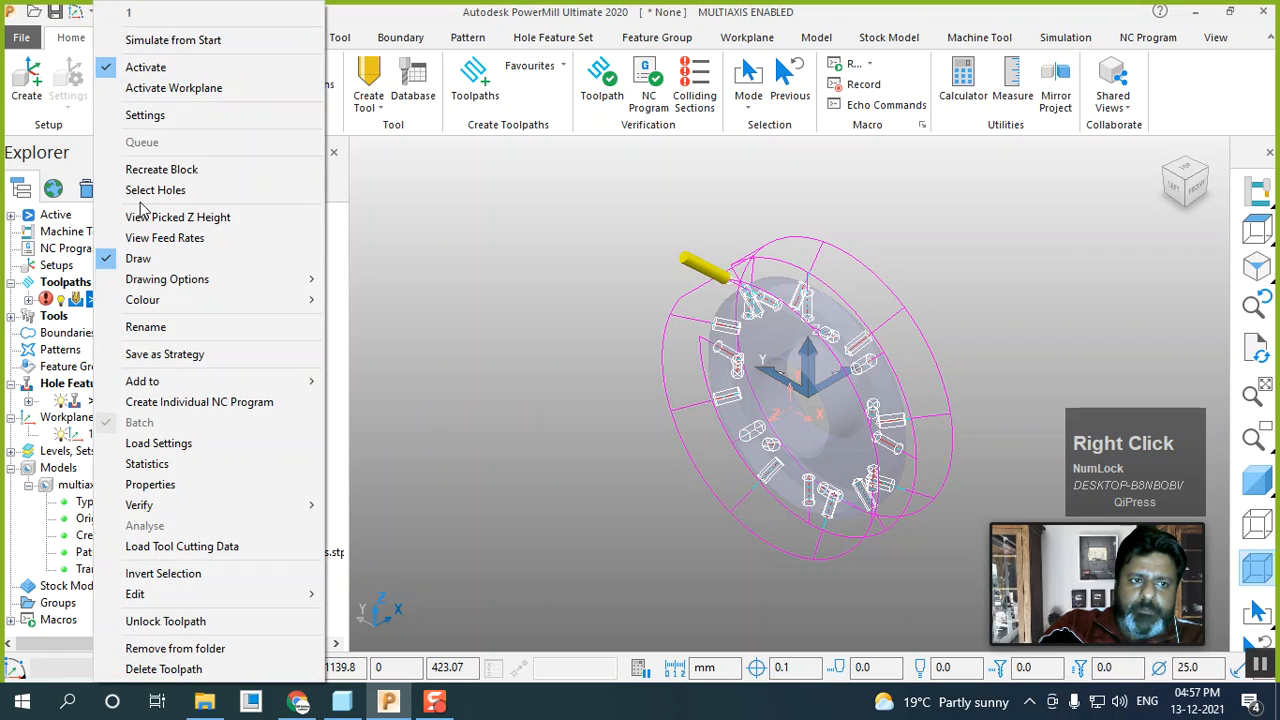
pyautogui.click(164, 124)
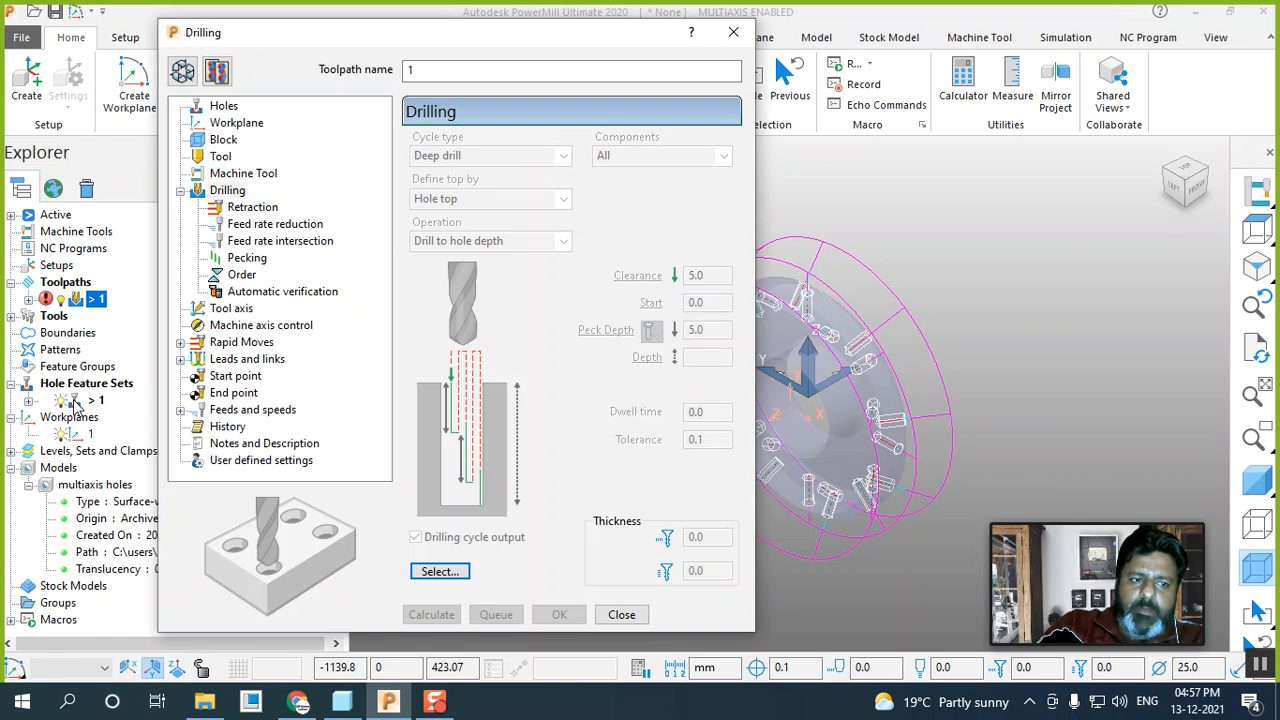
pyautogui.click(182, 70)
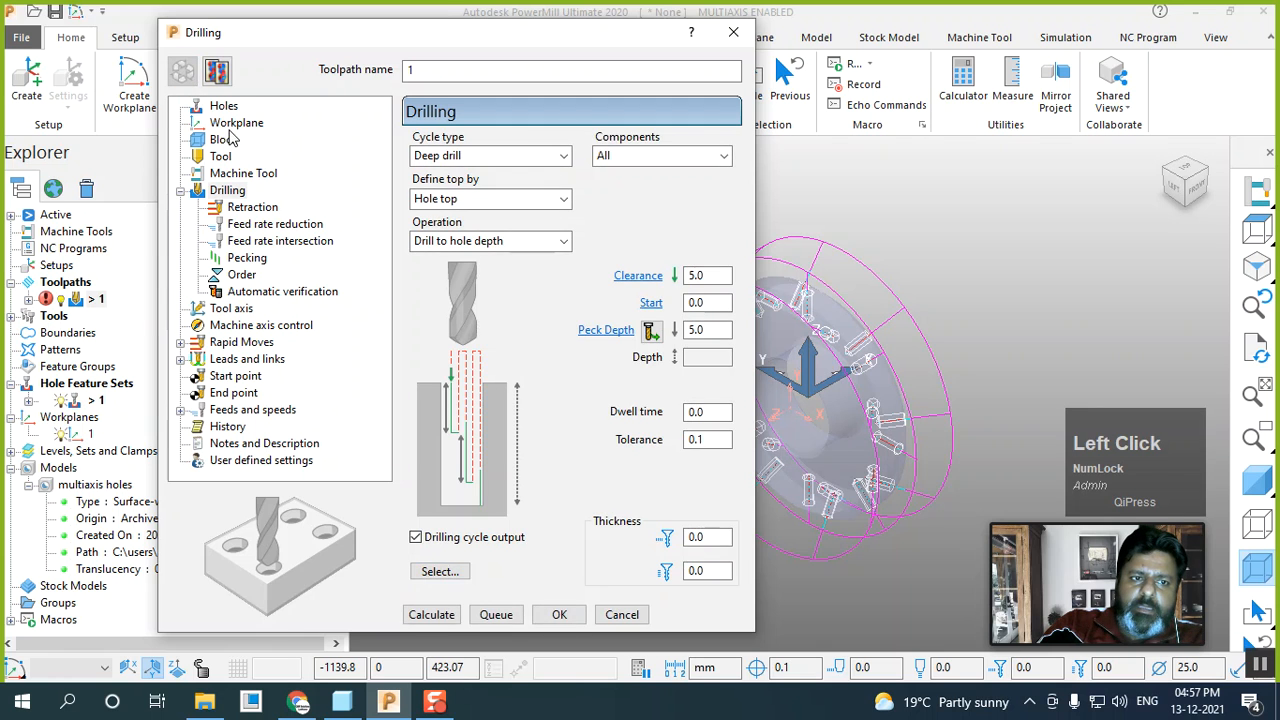
pyautogui.click(222, 106)
pyautogui.click(448, 165)
pyautogui.click(460, 213)
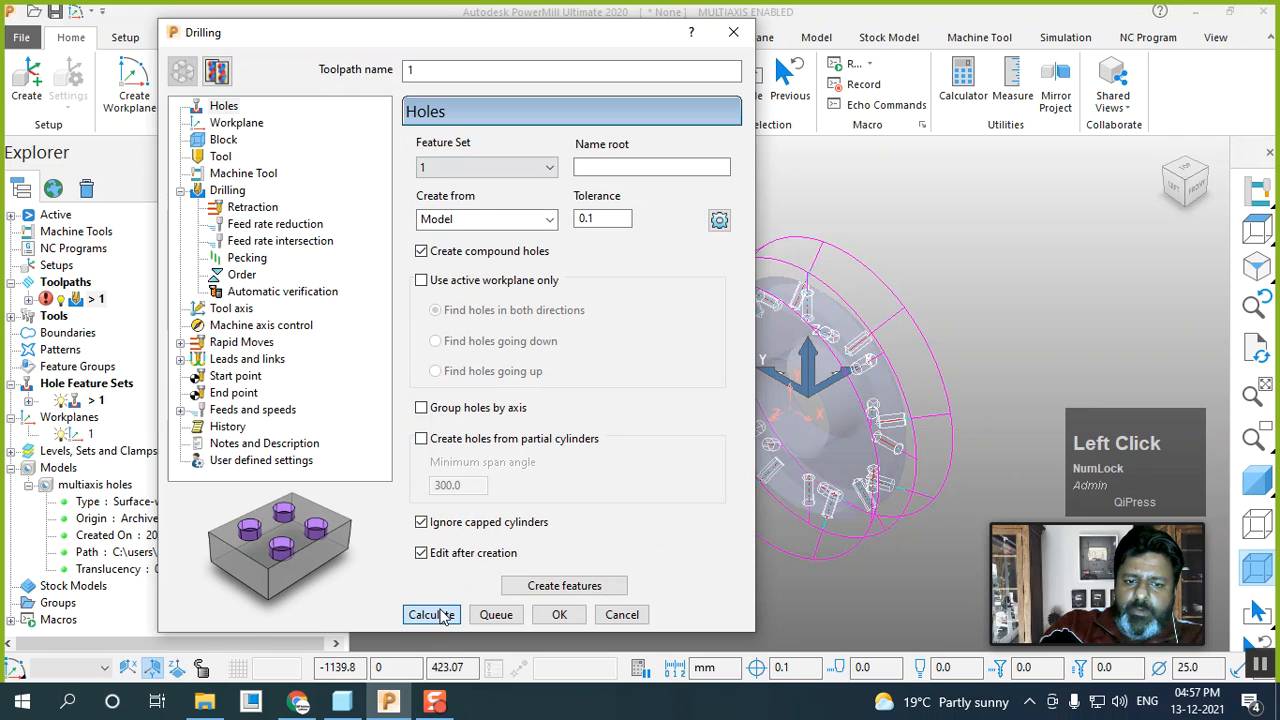
pyautogui.click(440, 615)
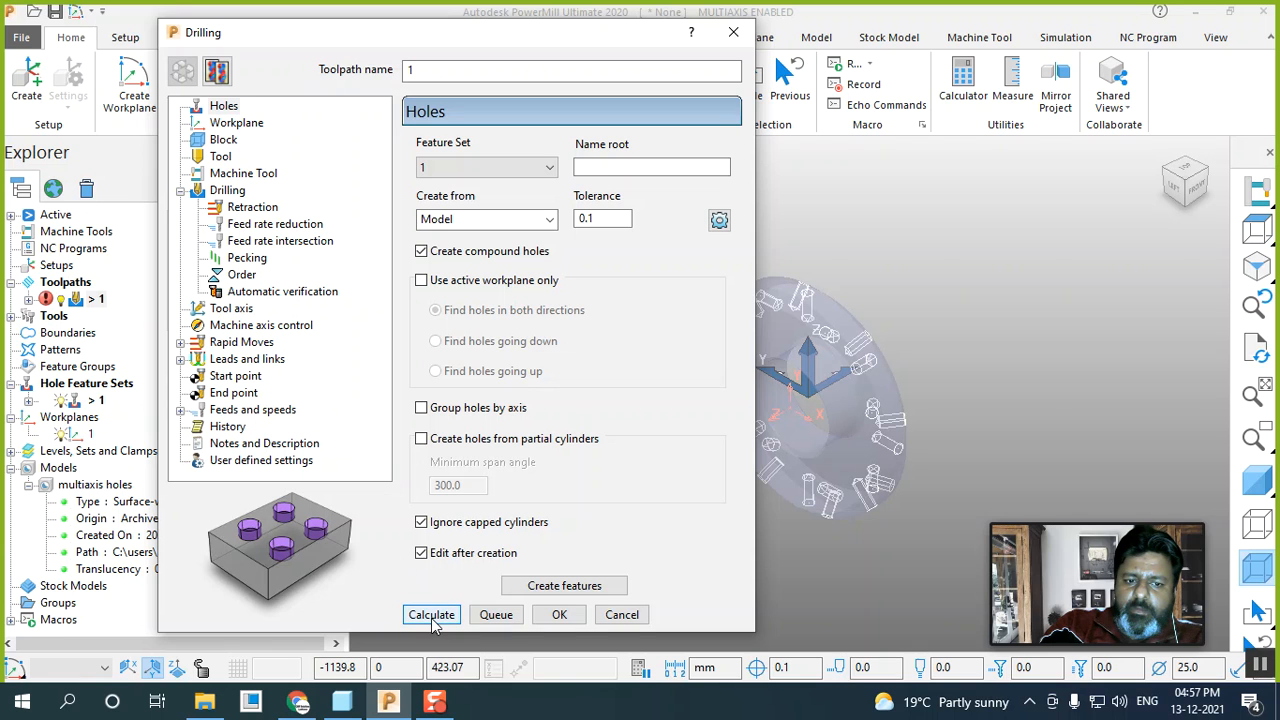
pyautogui.click(430, 617)
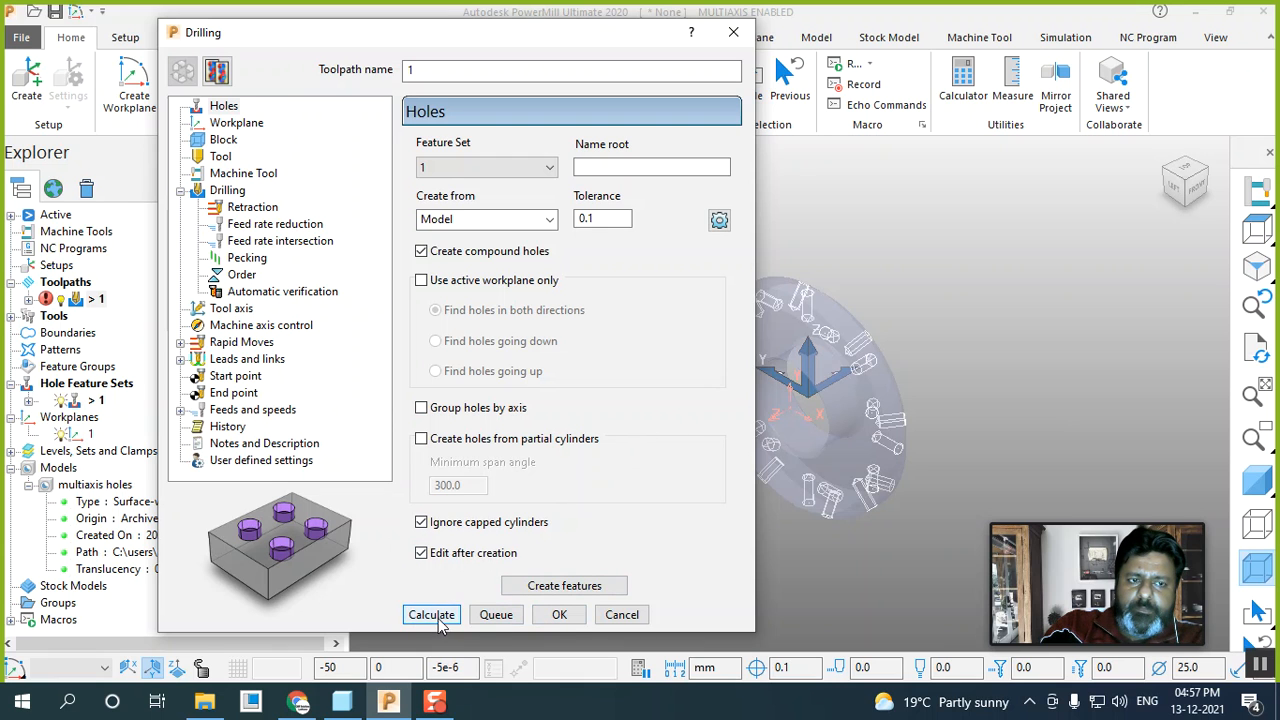
# Accept the drilling settings and simulate toolpath 1 from the start on the shaded model at 36.0 x feed rate
pyautogui.click(559, 614)
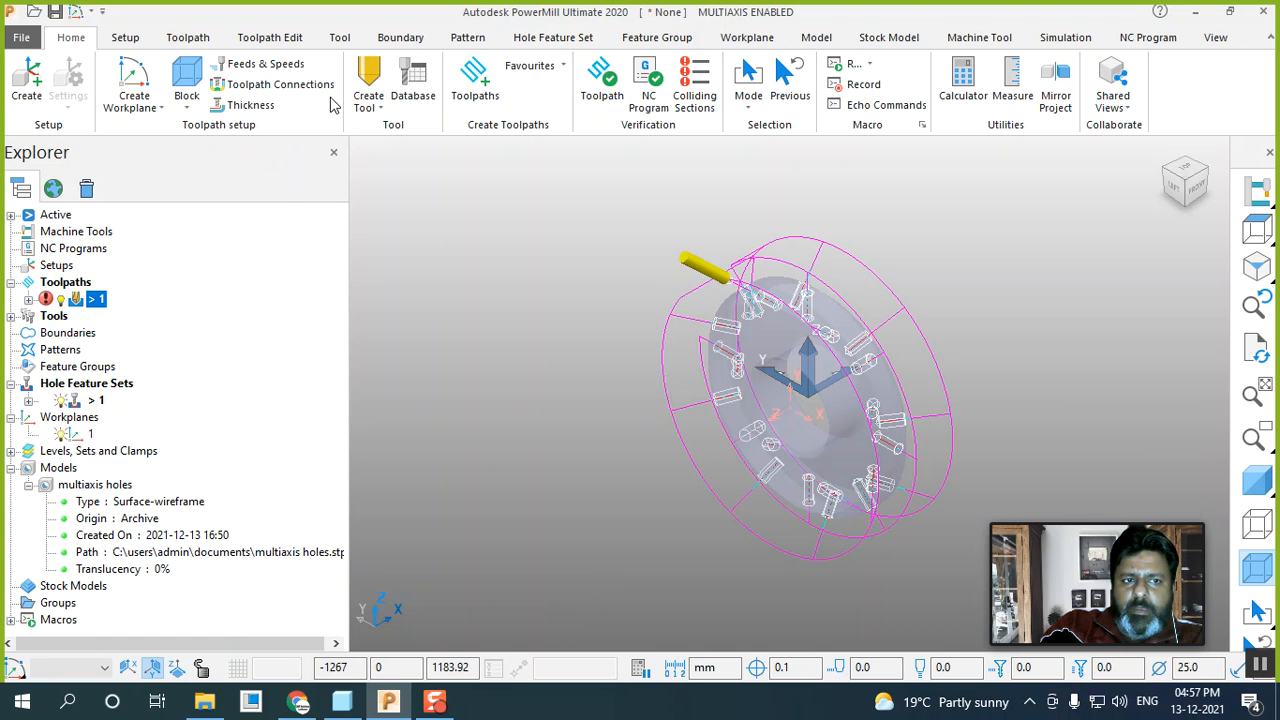
pyautogui.click(1270, 482)
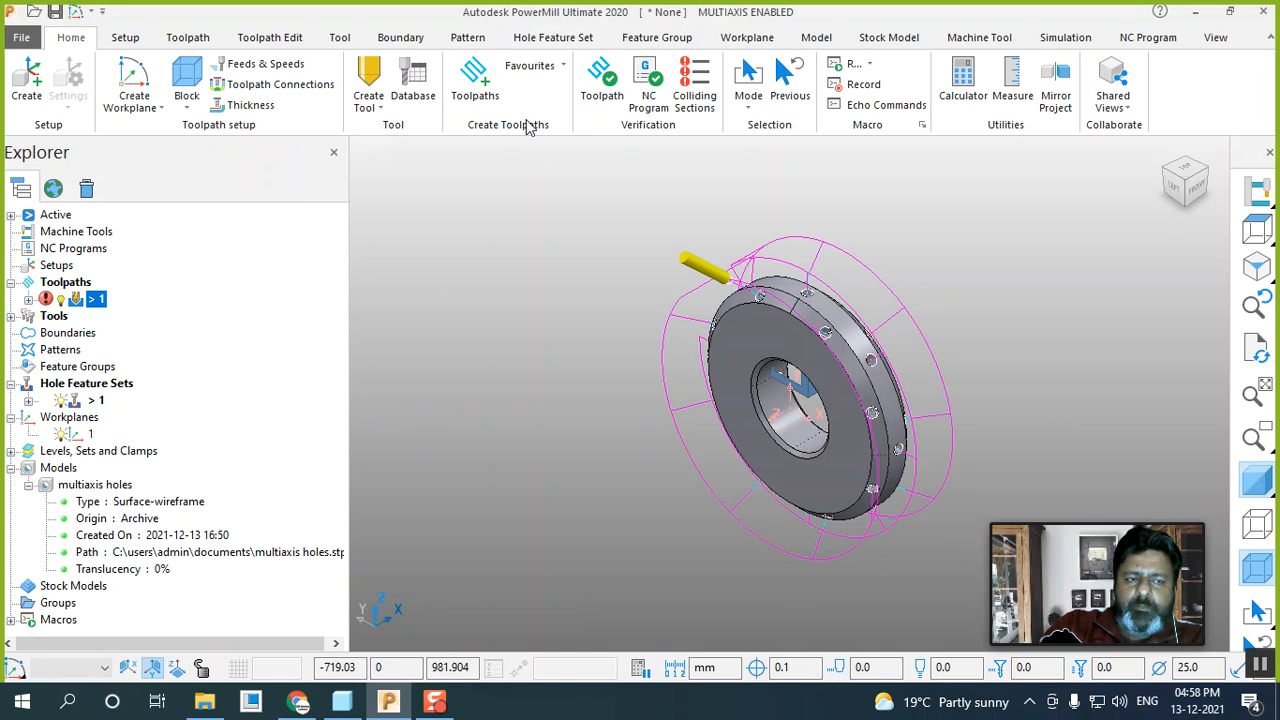
pyautogui.rightClick(92, 306)
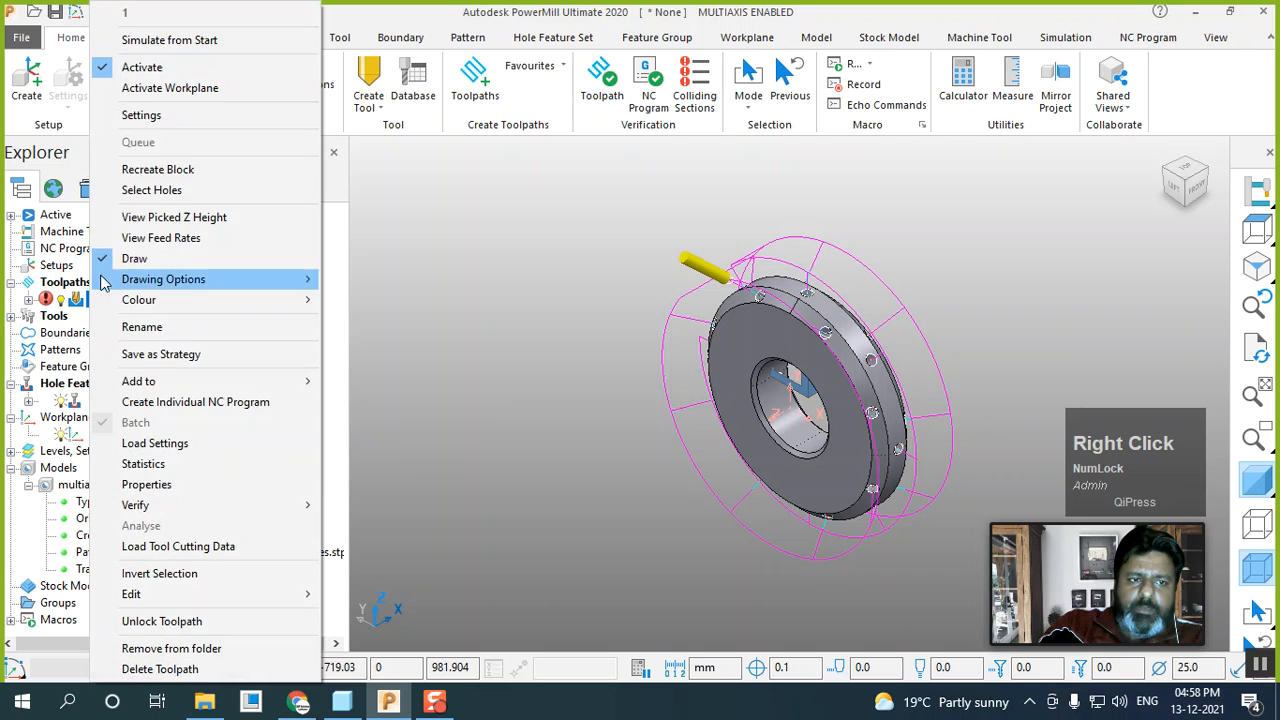
pyautogui.click(165, 40)
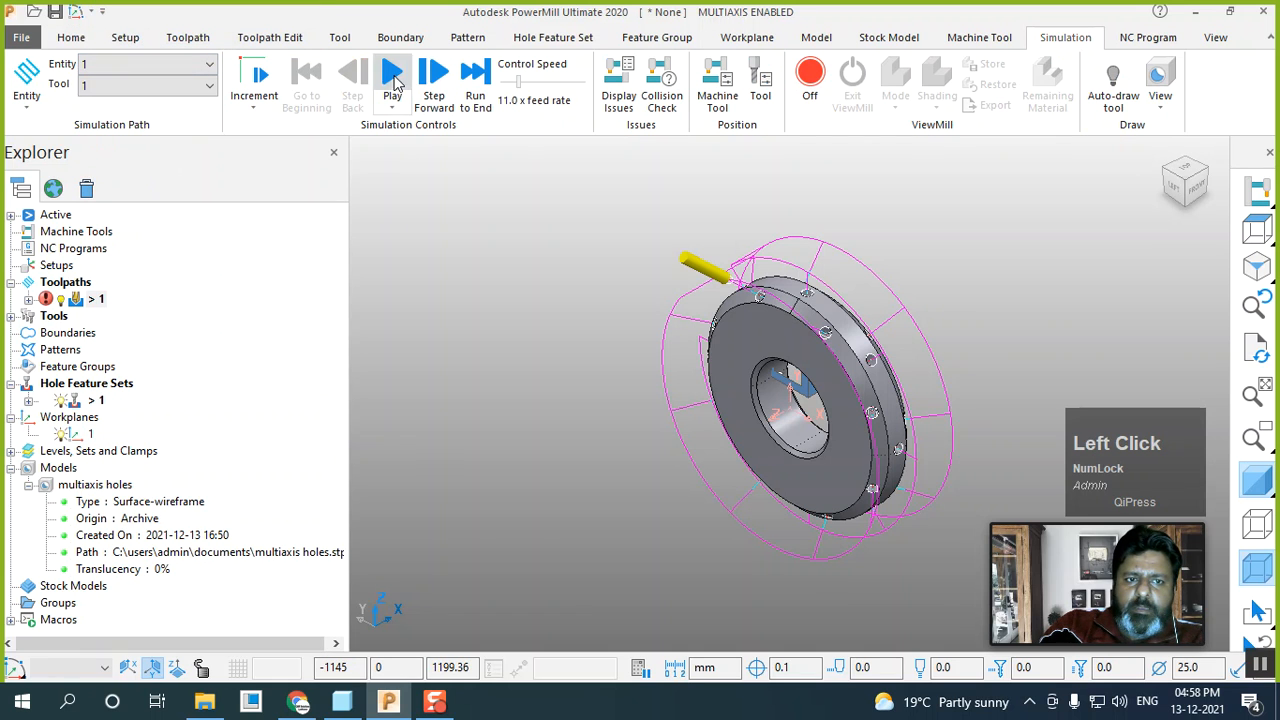
pyautogui.click(393, 80)
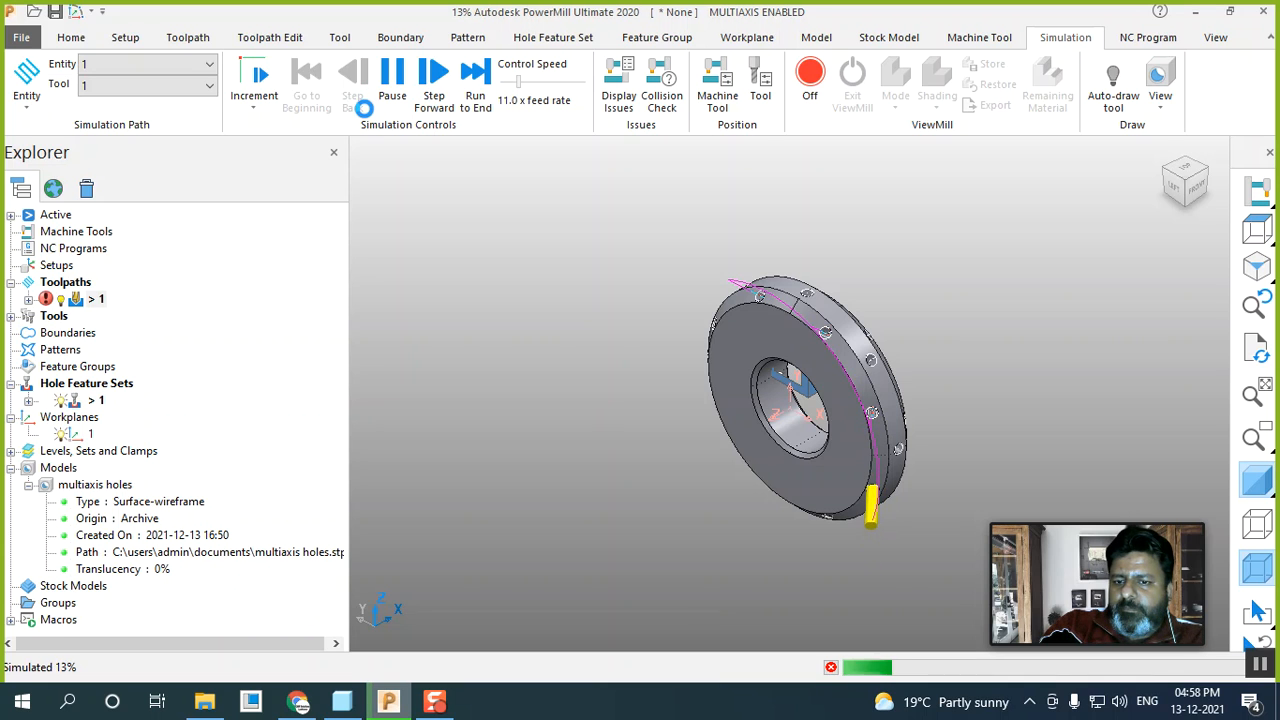
pyautogui.moveTo(522, 87); pyautogui.dragTo(538, 88)
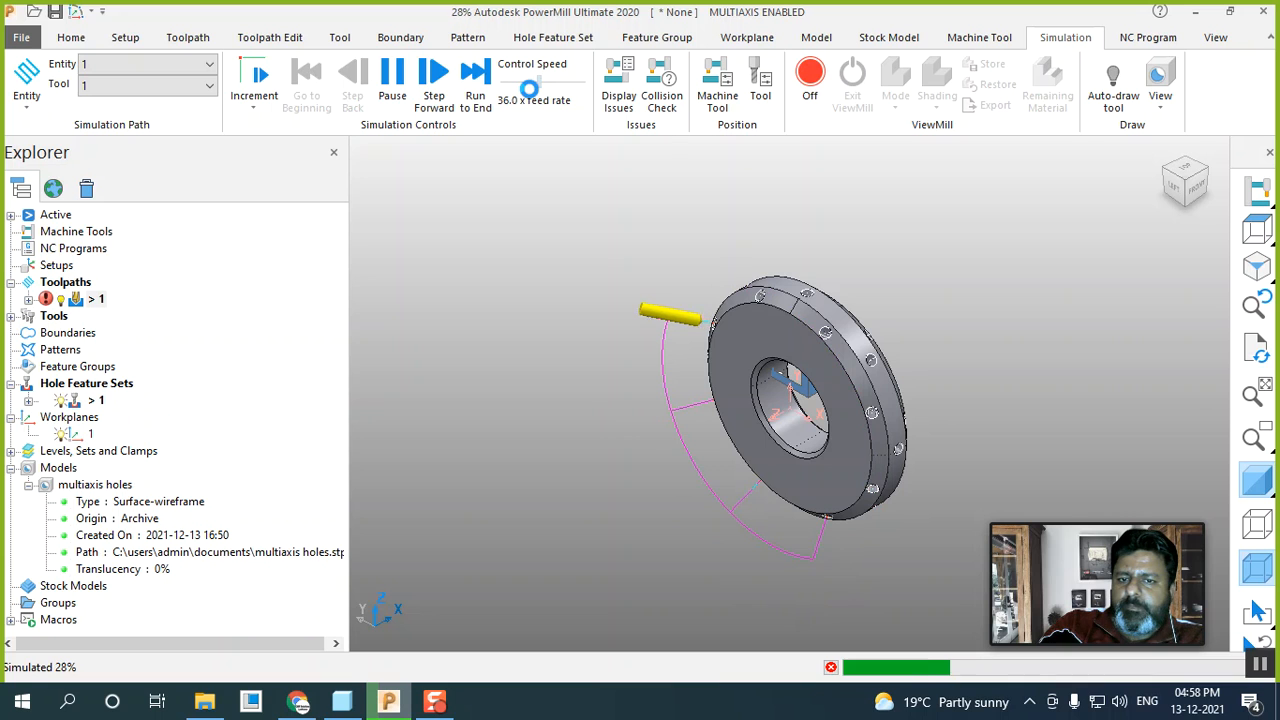
# Follow the drill's order around the part in the running simulation from several angles, including the left and isometric views
pyautogui.middleClick(582, 250)
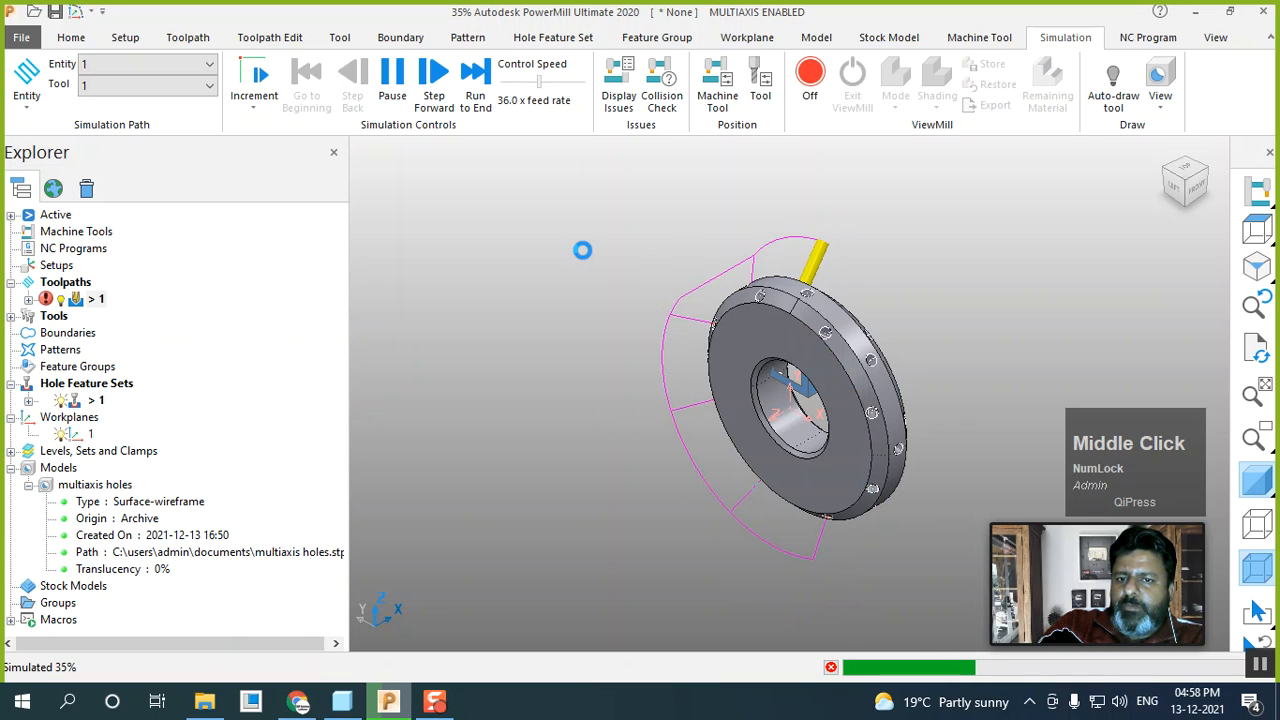
pyautogui.moveTo(582, 250); pyautogui.dragTo(560, 280, button='middle')
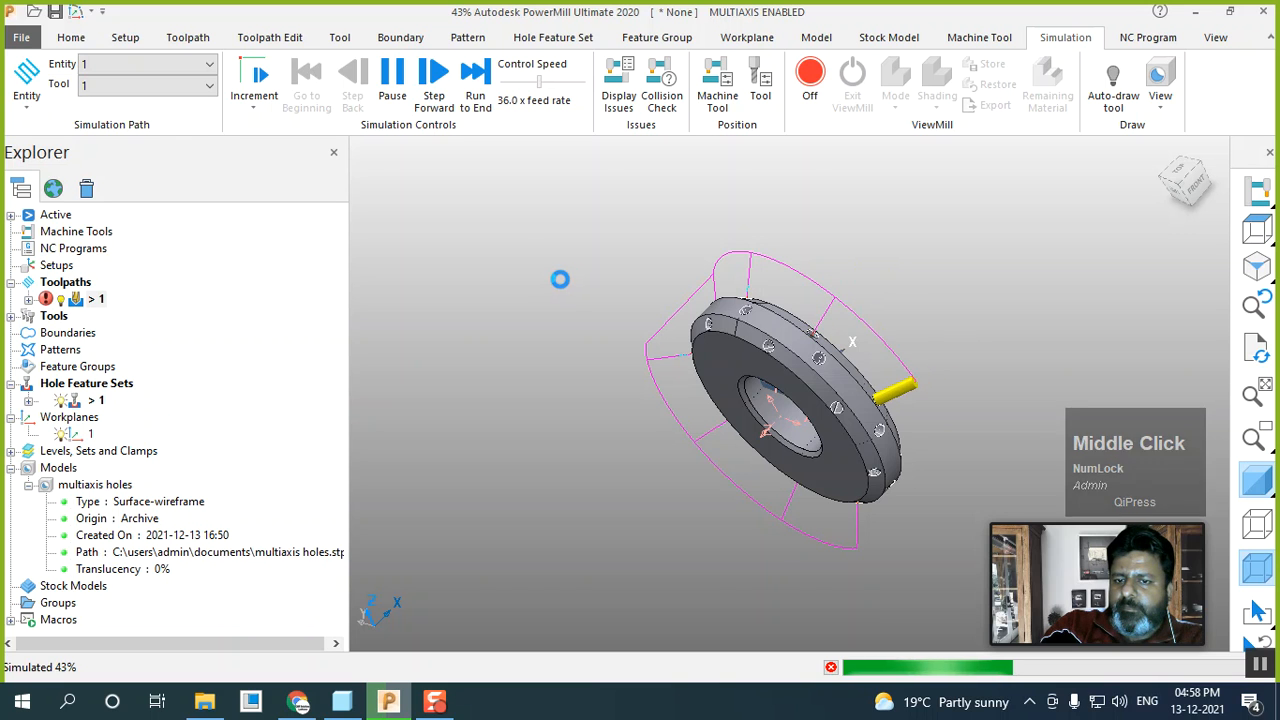
pyautogui.scroll(3, 938, 445)
pyautogui.scroll(-2, 782, 413)
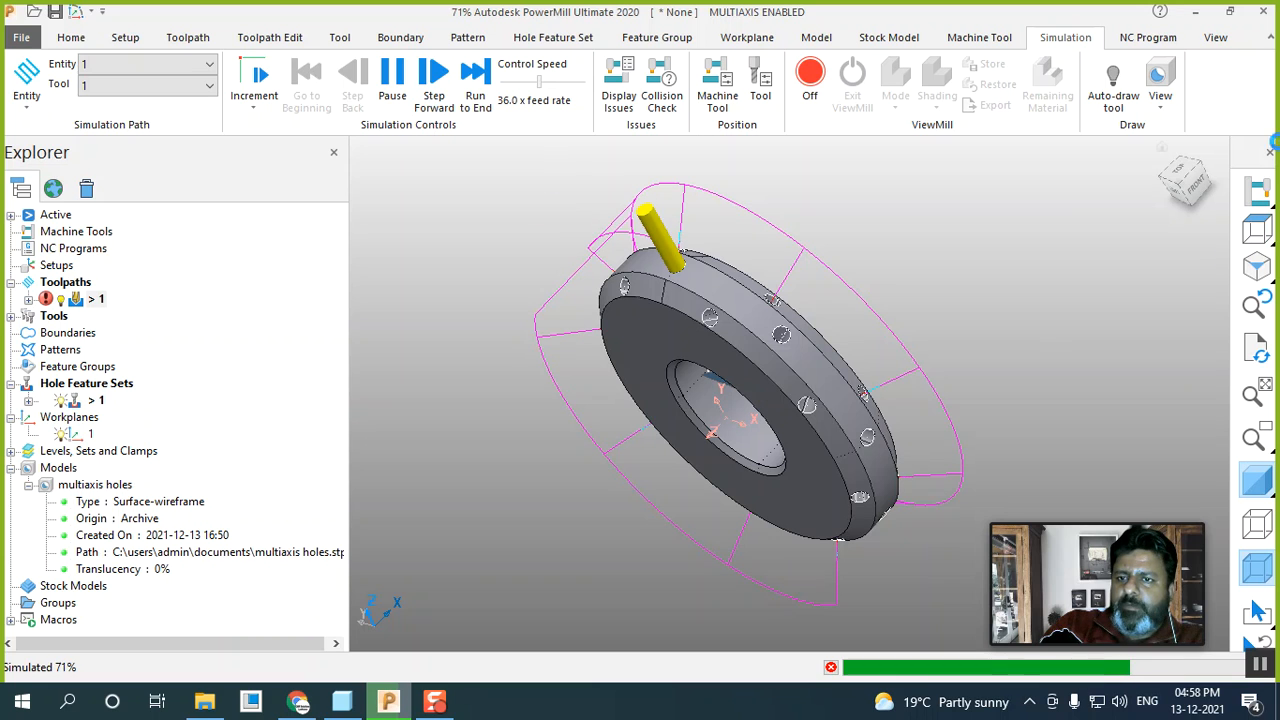
pyautogui.click(1160, 85)
pyautogui.click(1167, 197)
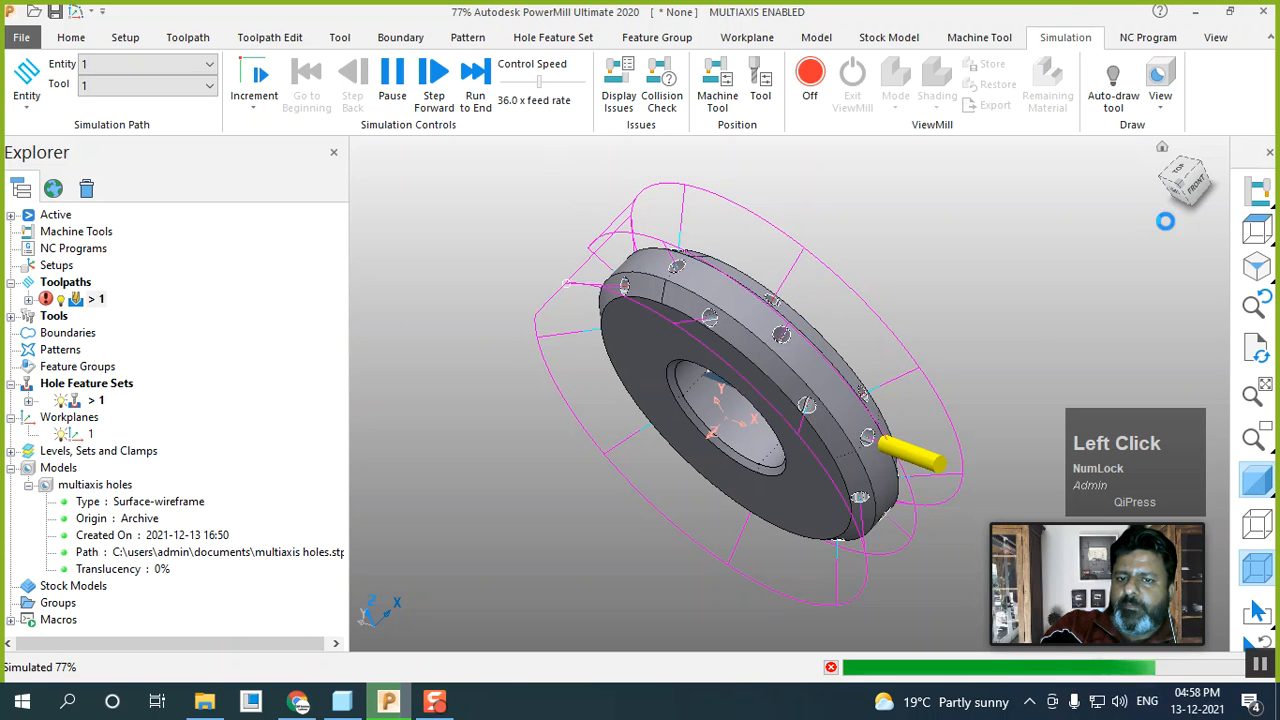
pyautogui.click(394, 72)
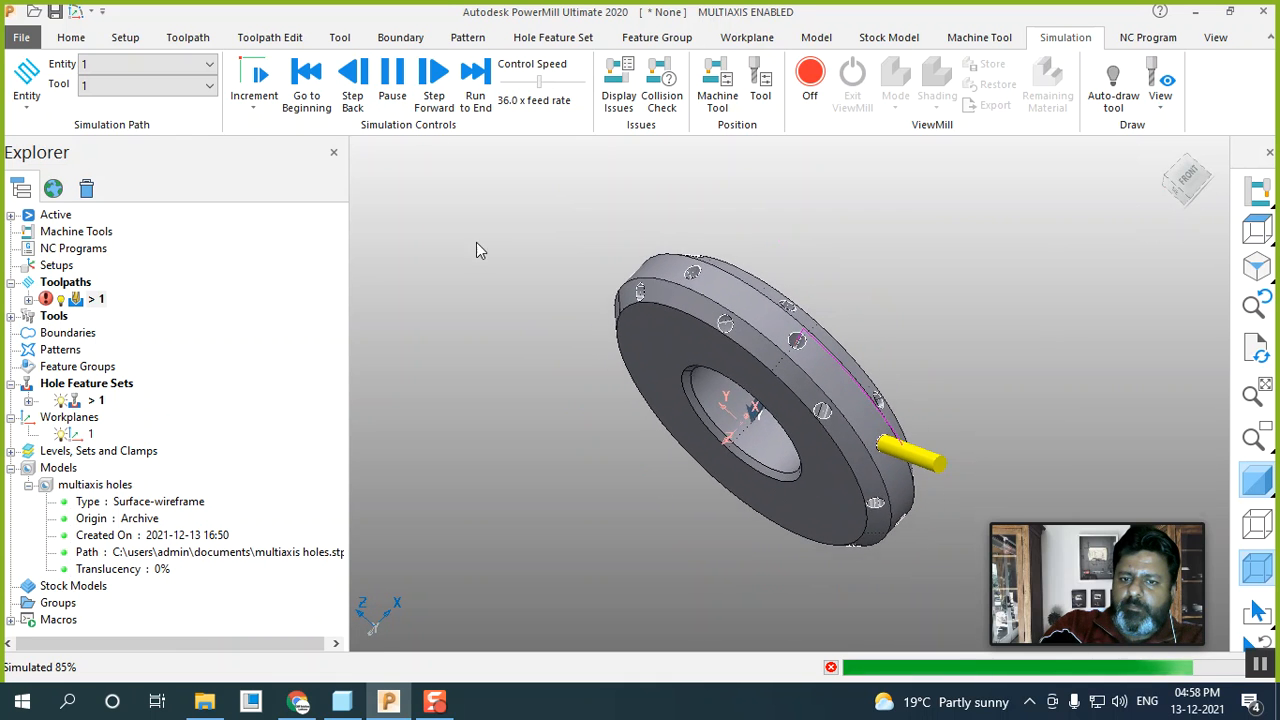
pyautogui.moveTo(740, 360); pyautogui.dragTo(838, 370, button='middle')
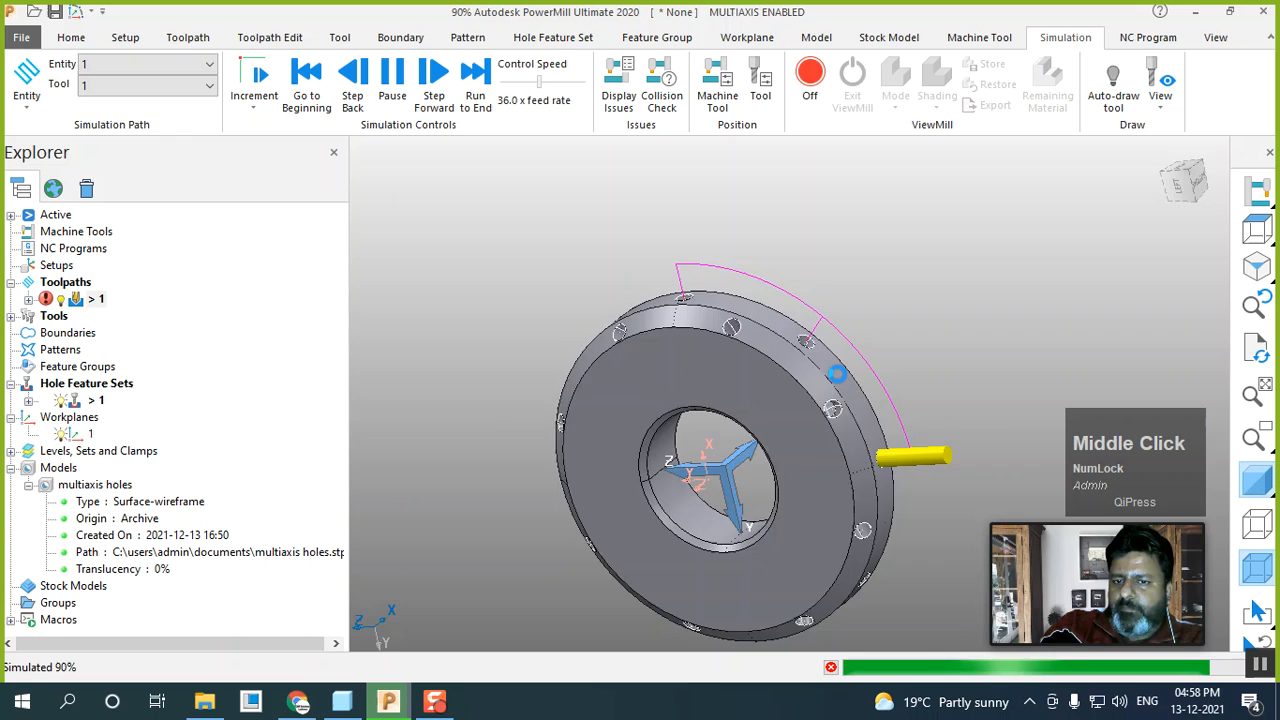
pyautogui.click(1183, 185)
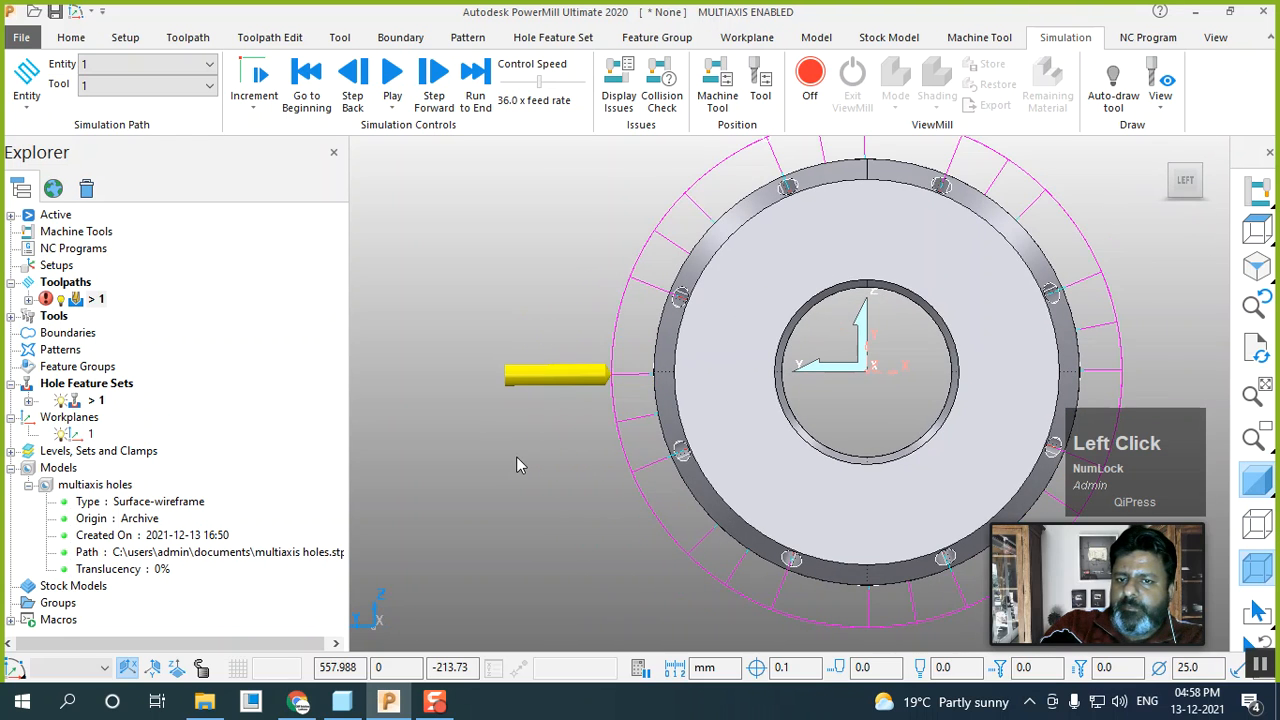
pyautogui.scroll(-2, 516, 455)
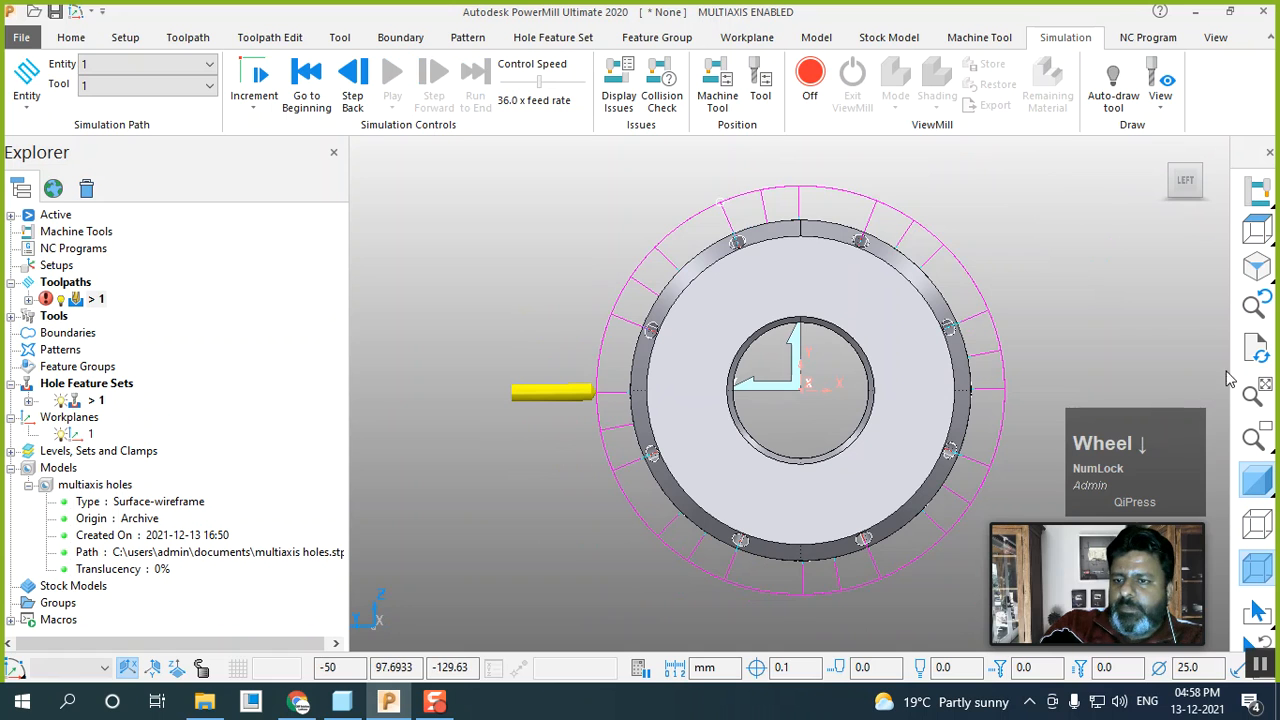
pyautogui.click(1260, 356)
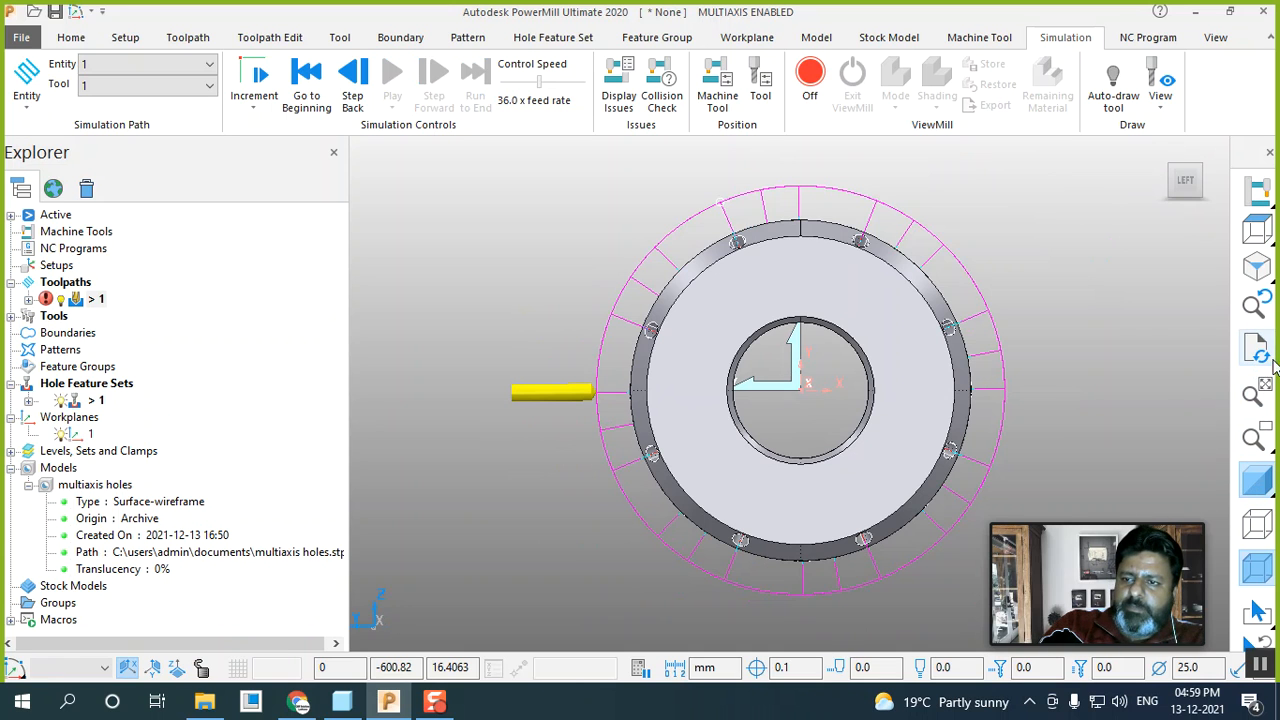
pyautogui.click(1257, 265)
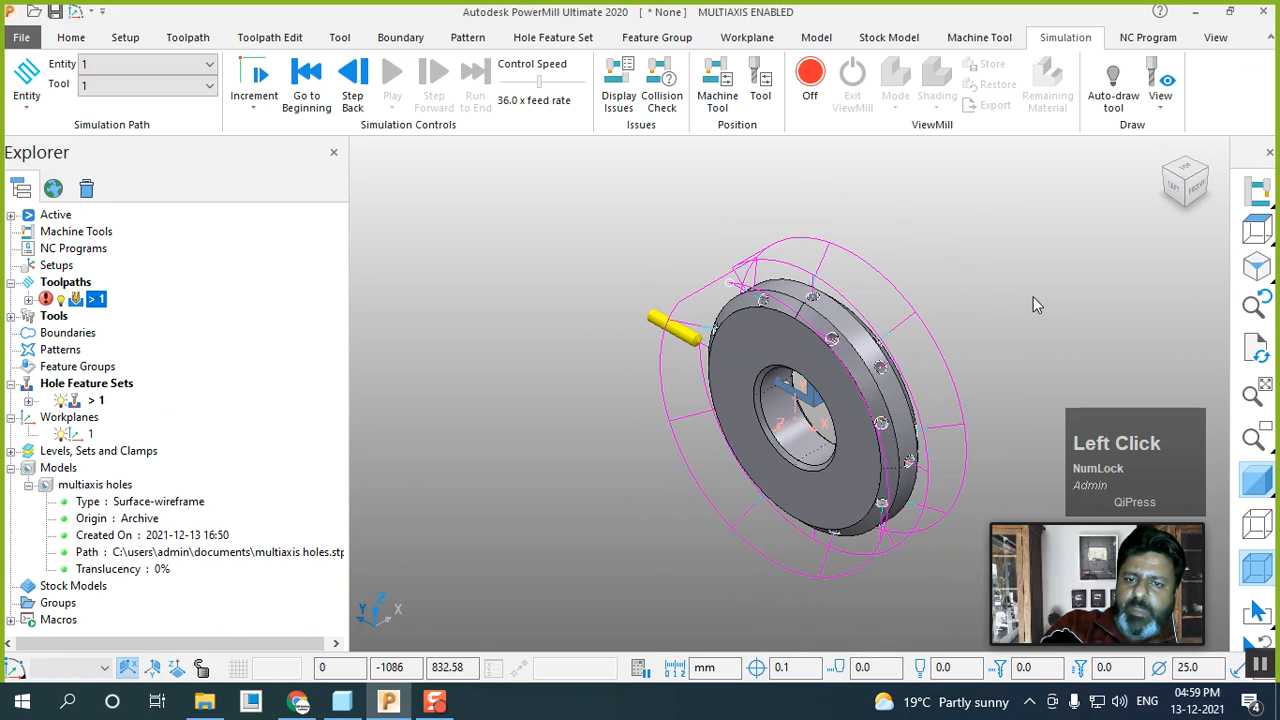
pyautogui.rightClick(89, 400)
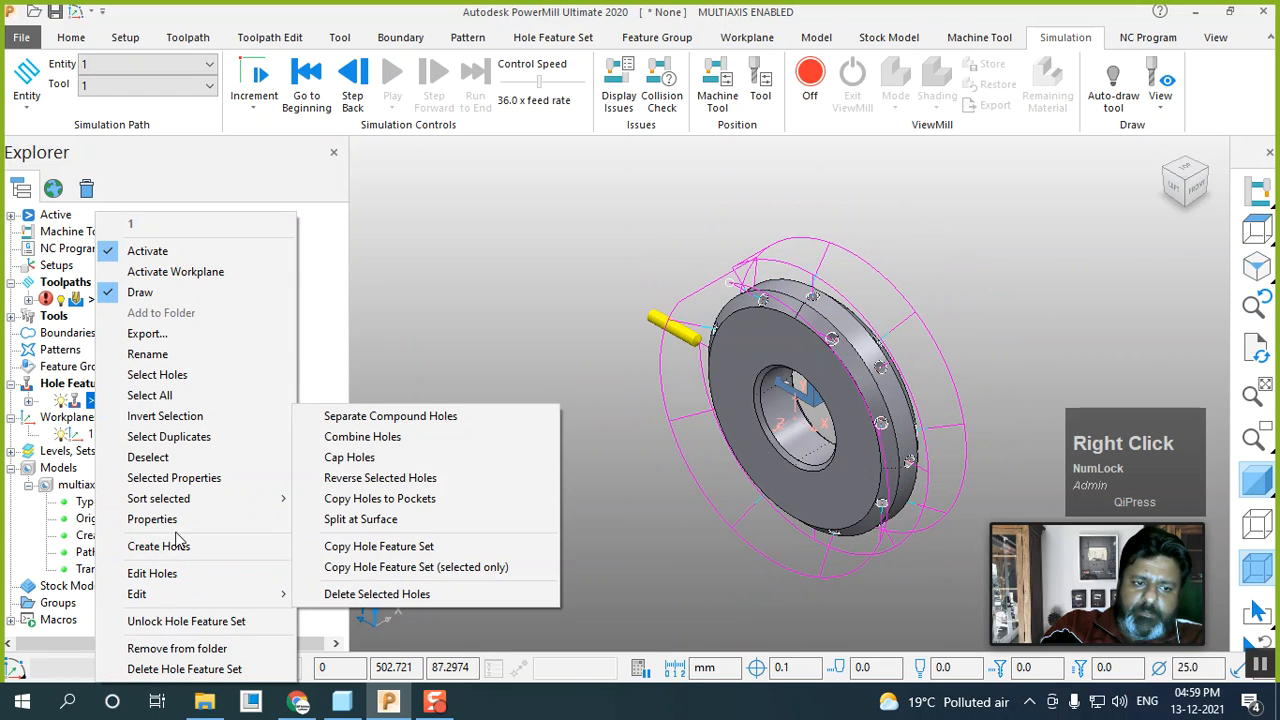
pyautogui.click(205, 499)
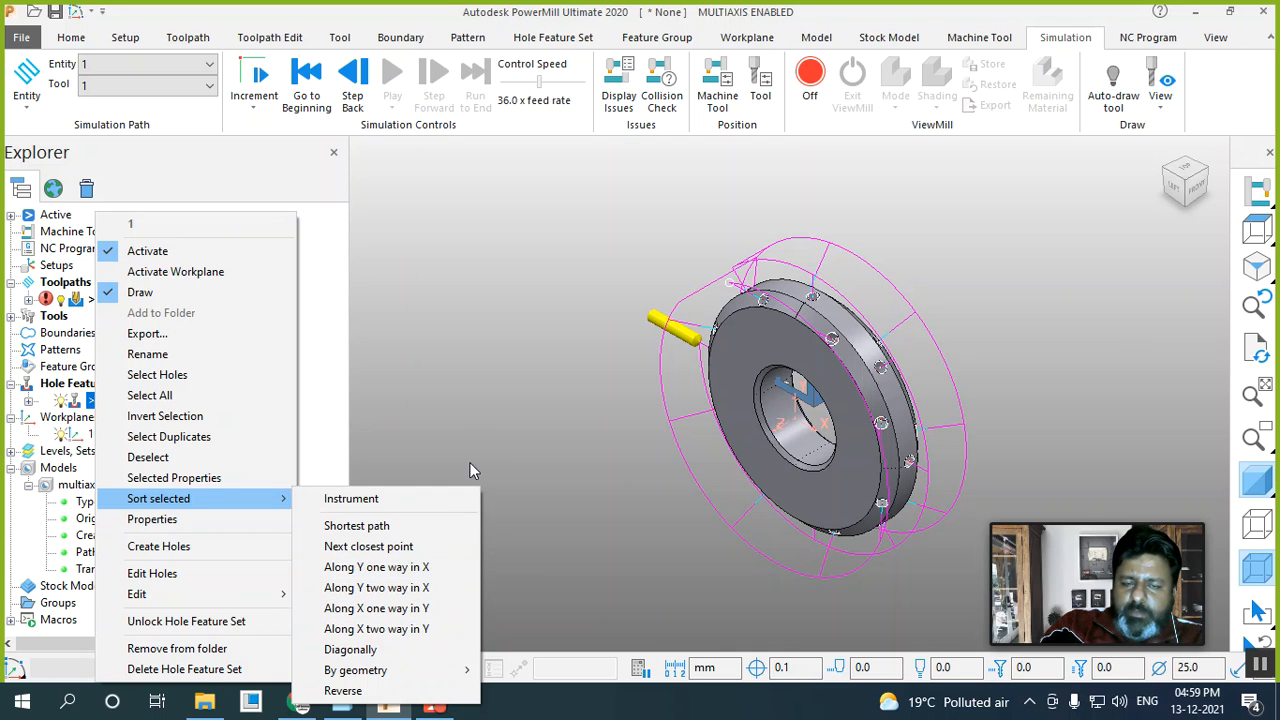
pyautogui.click(386, 410)
# Open segment reordering for toolpath 1 and show the part unshaded in front view
pyautogui.rightClick(93, 303)
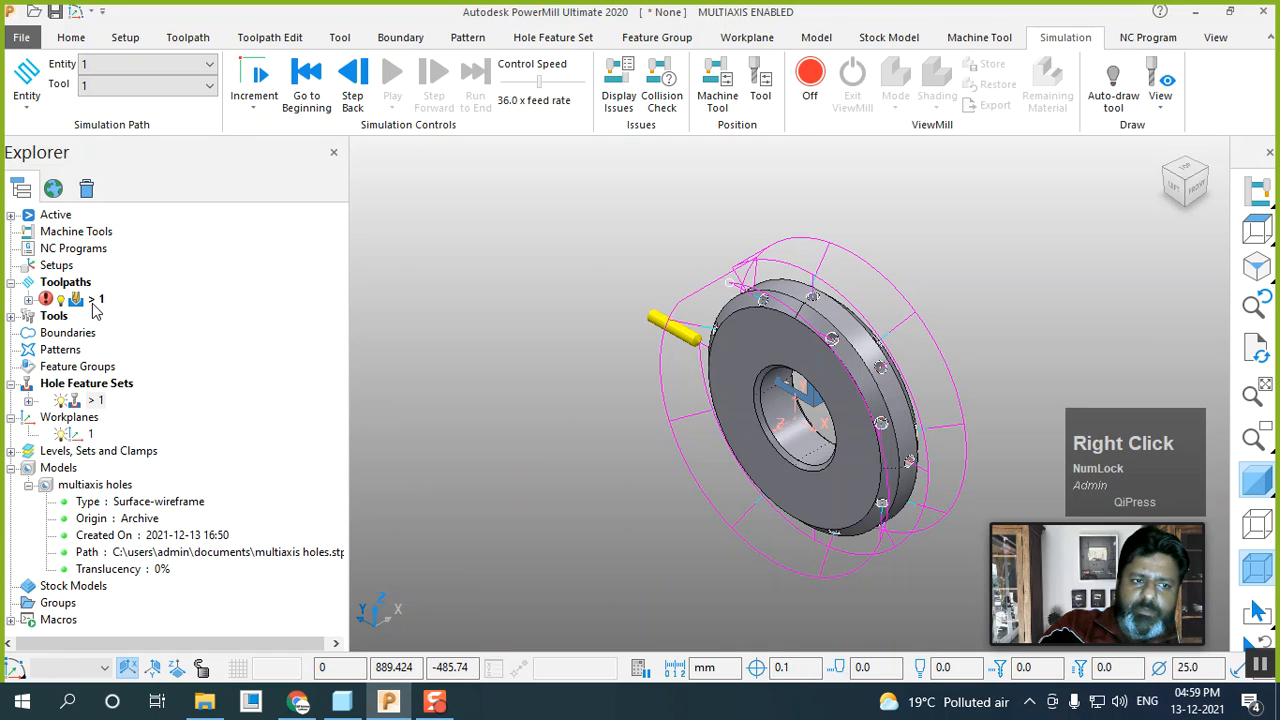
pyautogui.click(205, 594)
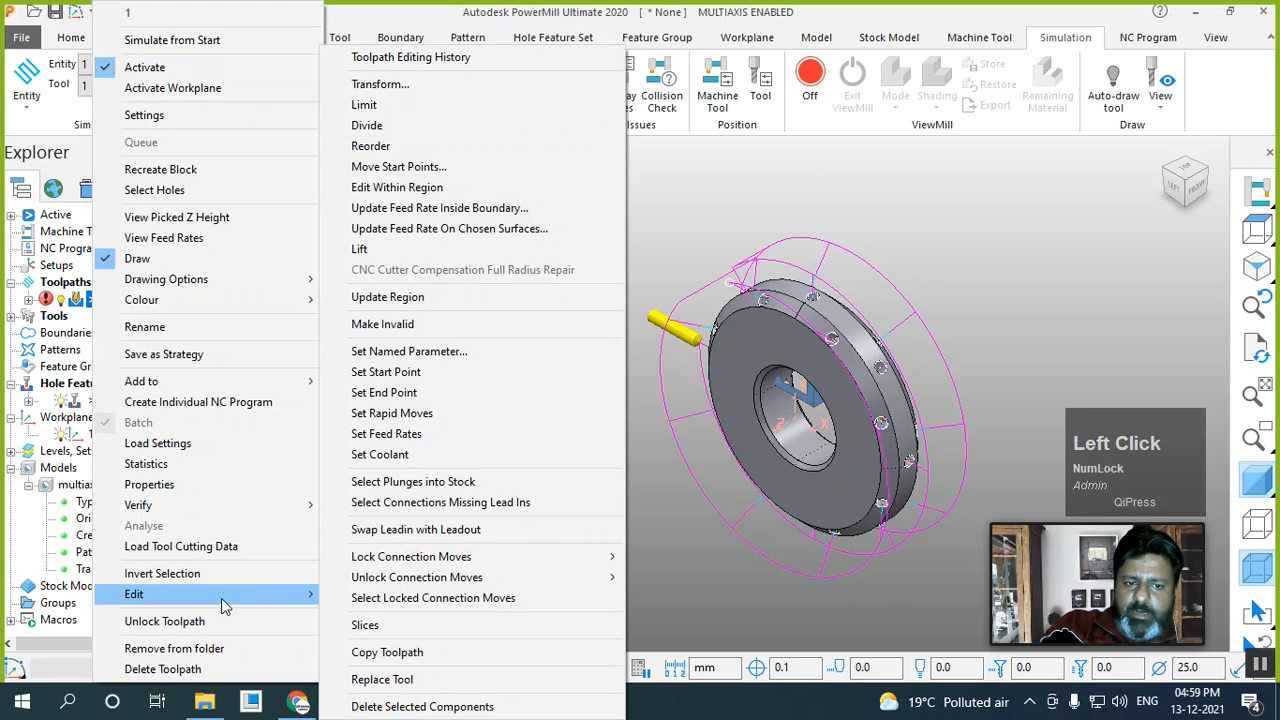
pyautogui.click(372, 147)
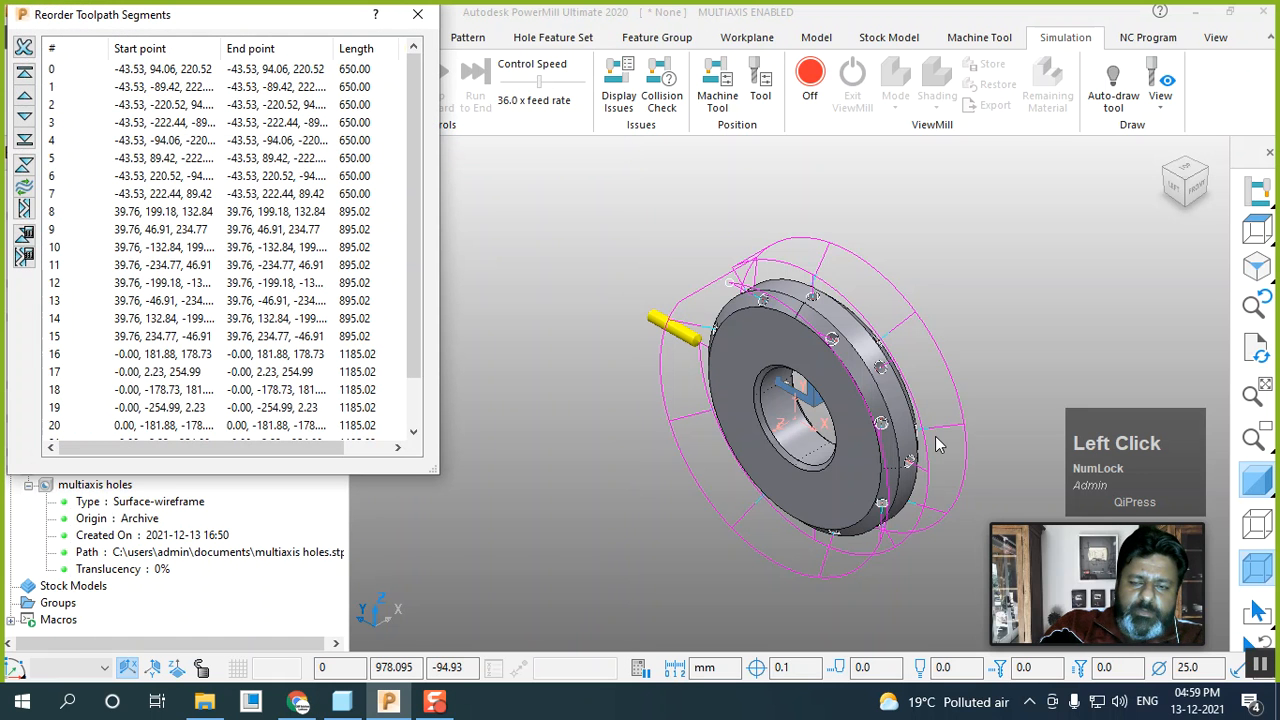
pyautogui.click(1178, 208)
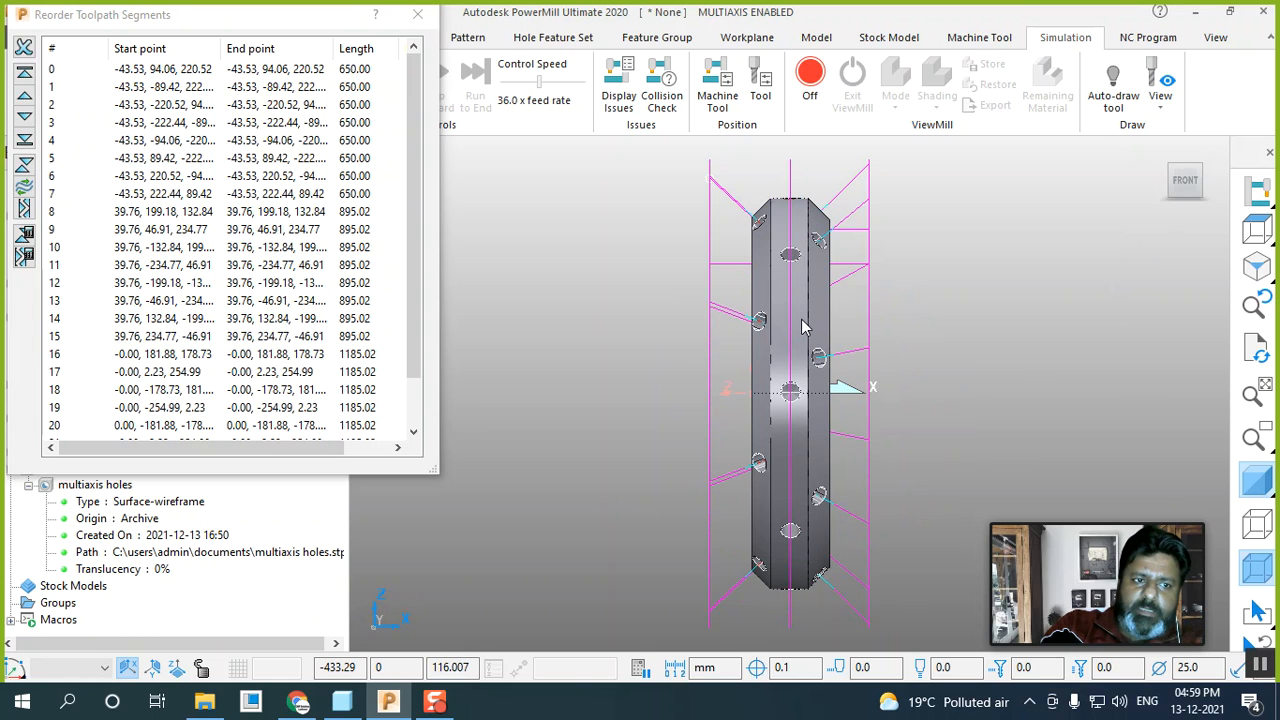
pyautogui.moveTo(1262, 242)
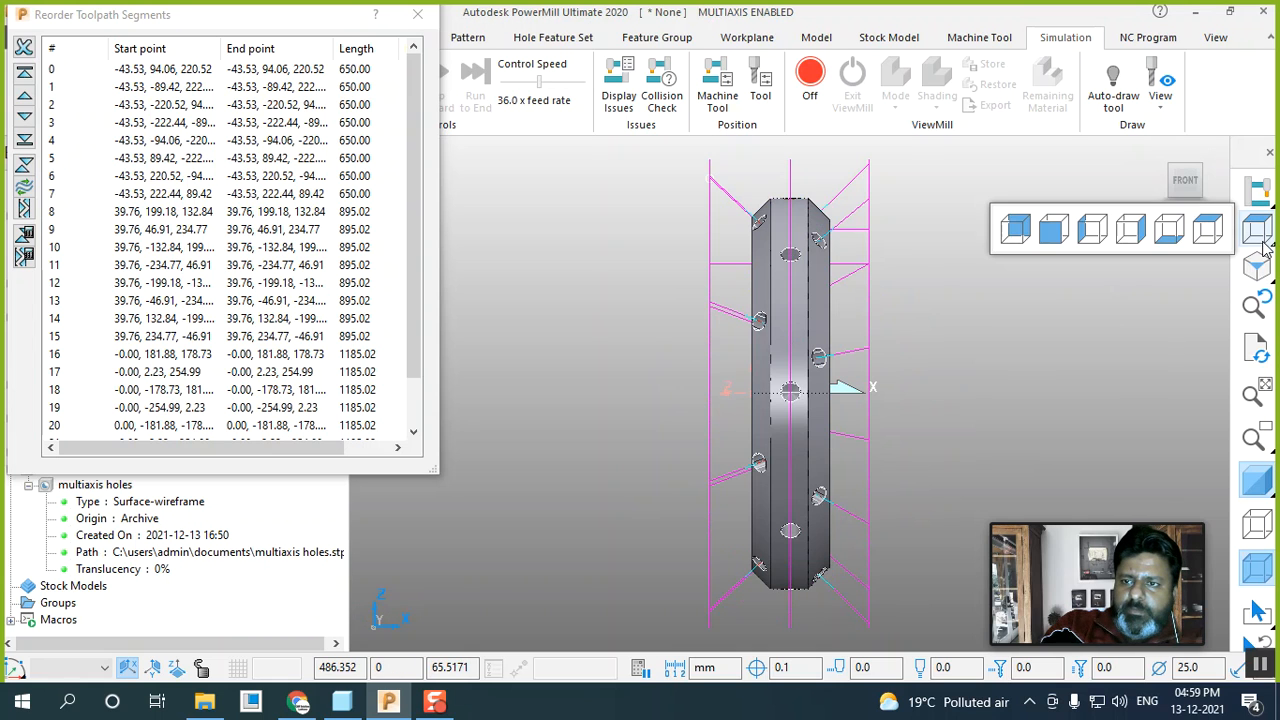
pyautogui.click(1257, 482)
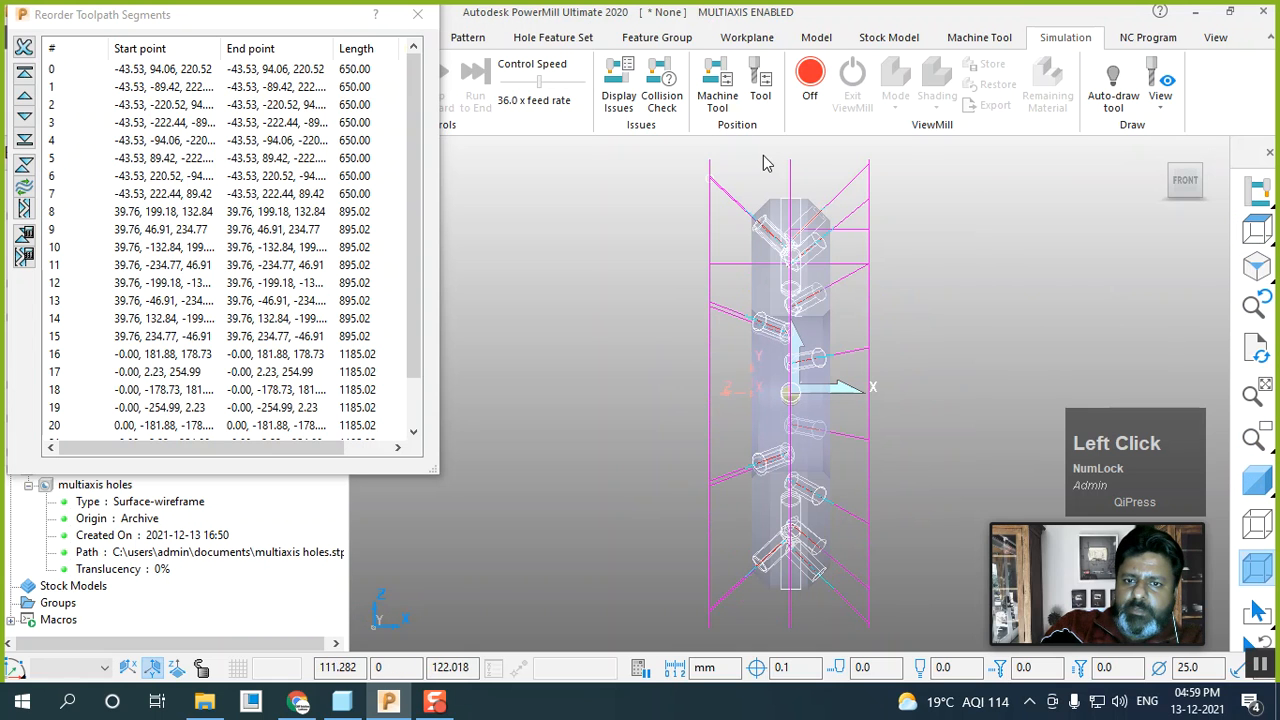
# Select the angled drilling segments on the +X side, move them one place down in the order and close the reordering
pyautogui.moveTo(773, 157); pyautogui.dragTo(803, 617)
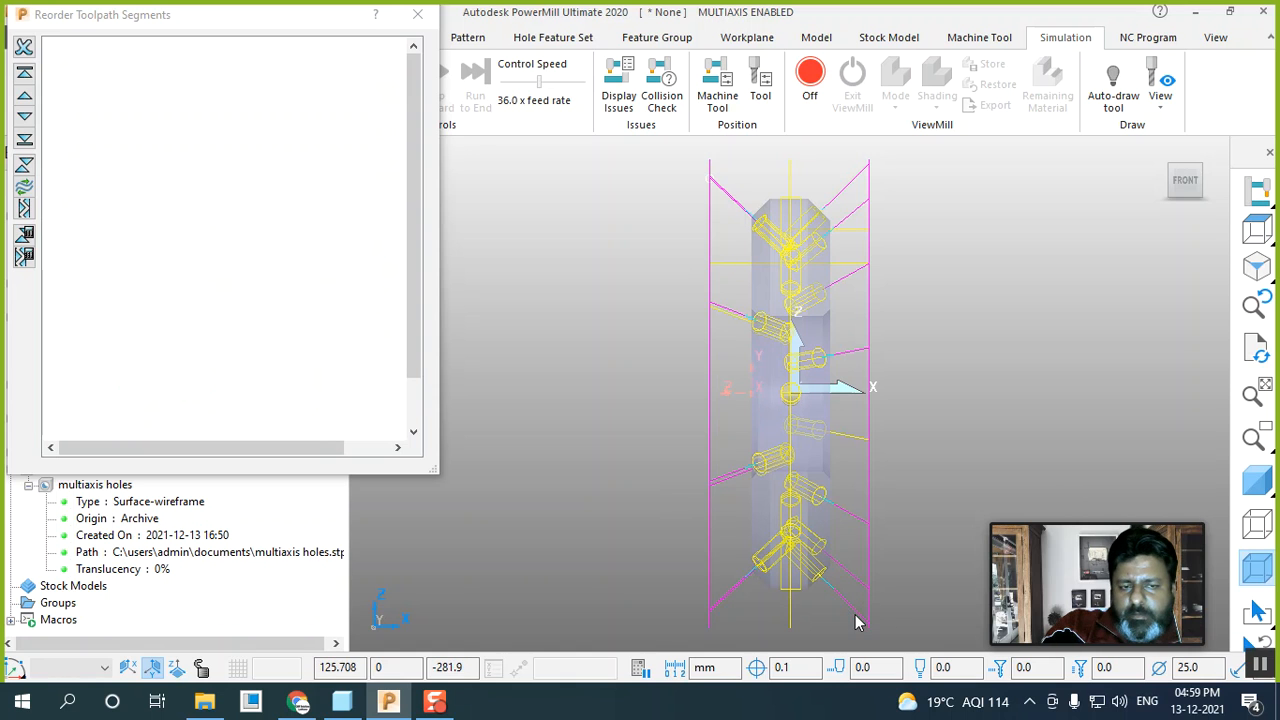
pyautogui.moveTo(830, 578); pyautogui.dragTo(817, 213)
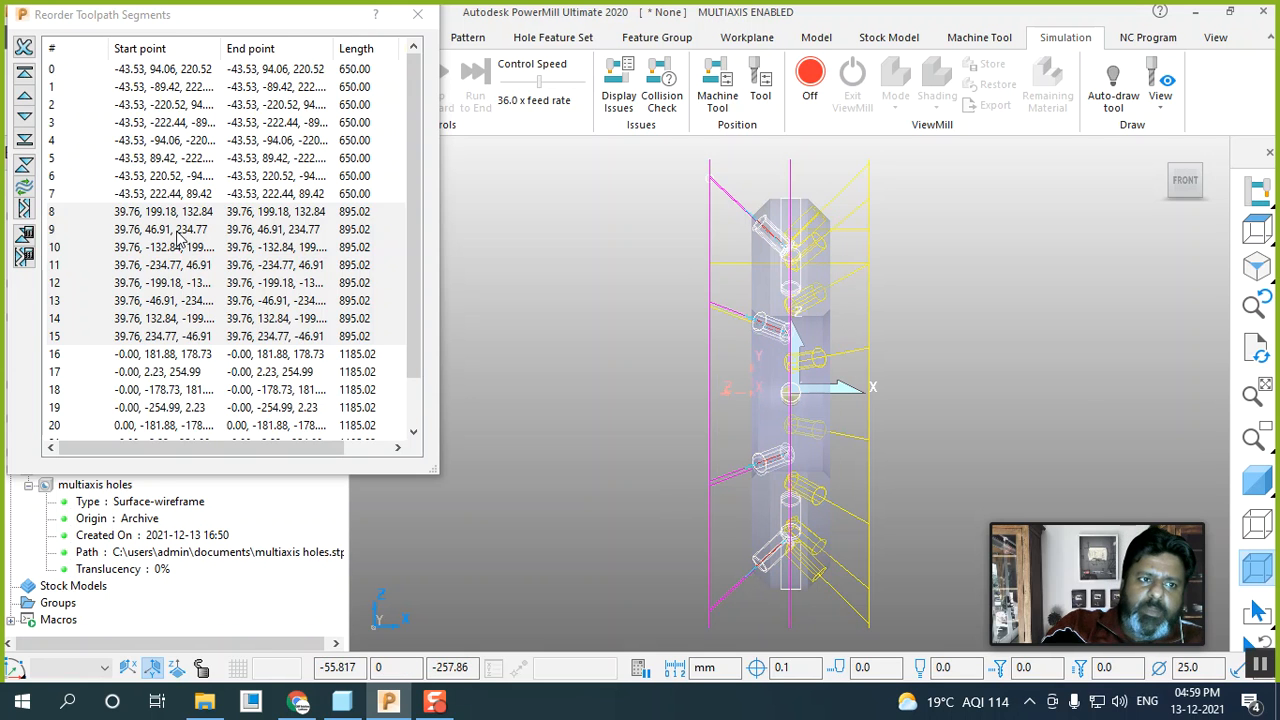
pyautogui.click(23, 120)
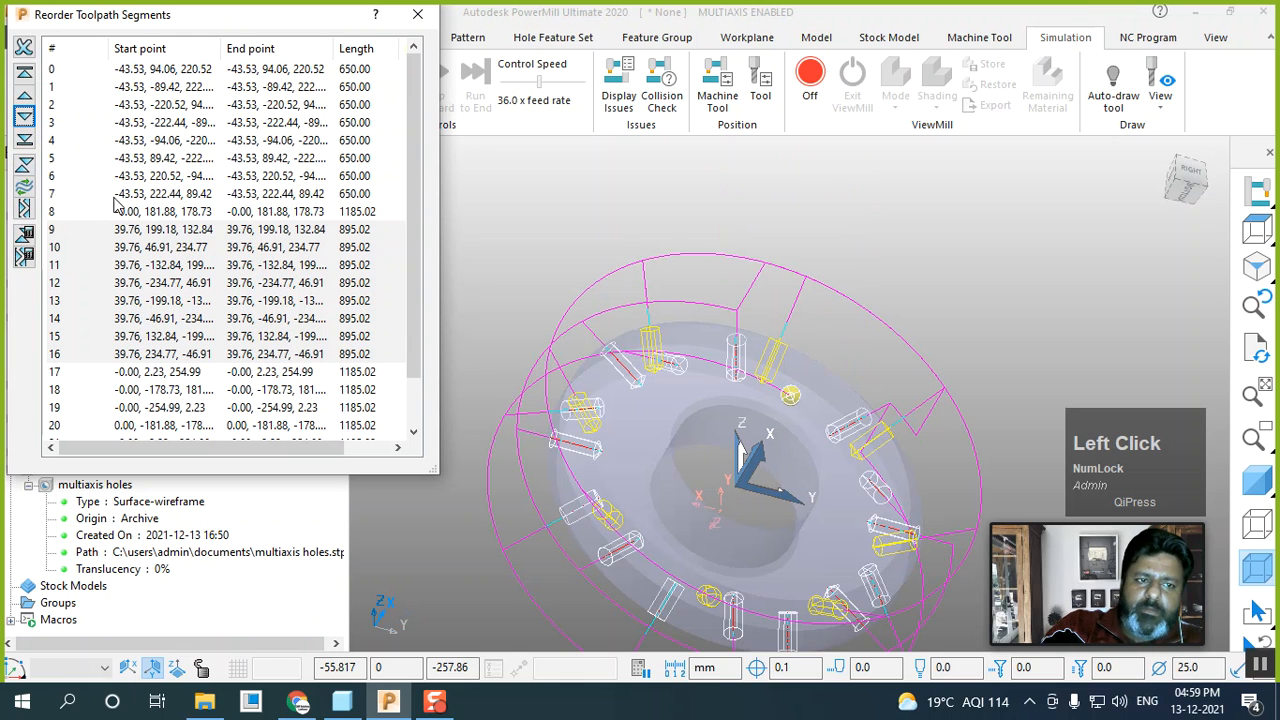
pyautogui.click(844, 273)
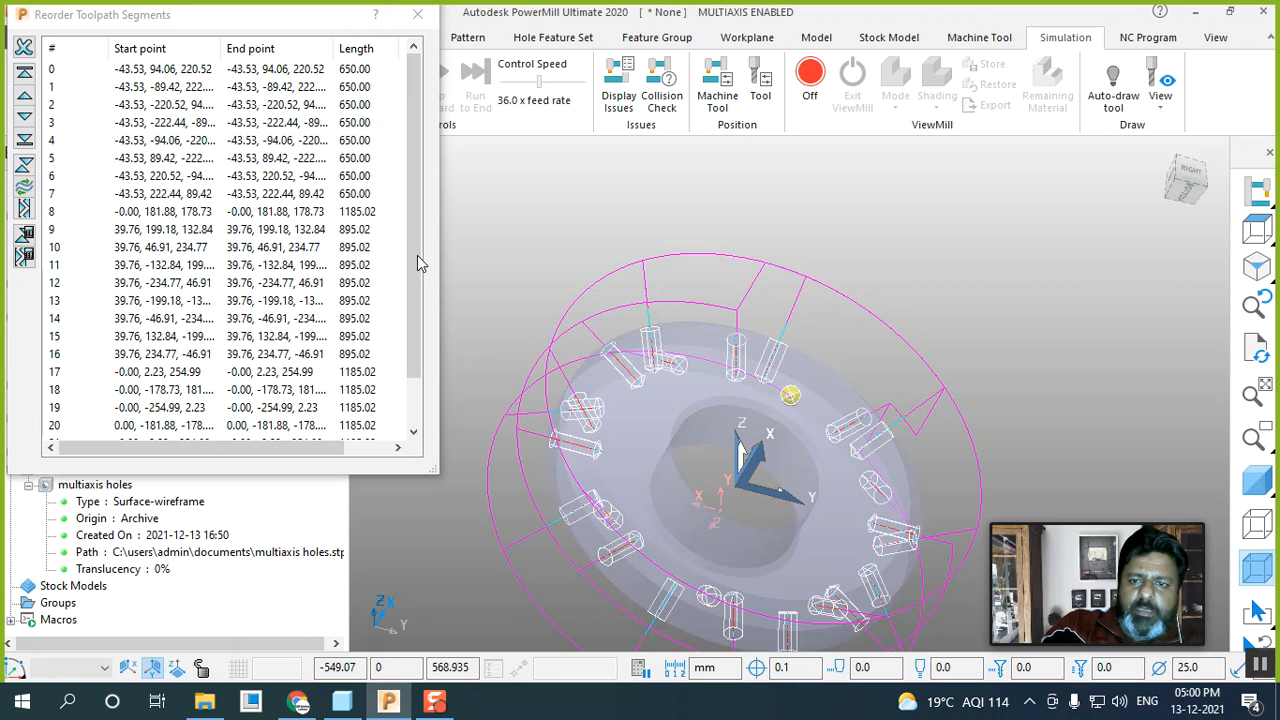
pyautogui.click(417, 14)
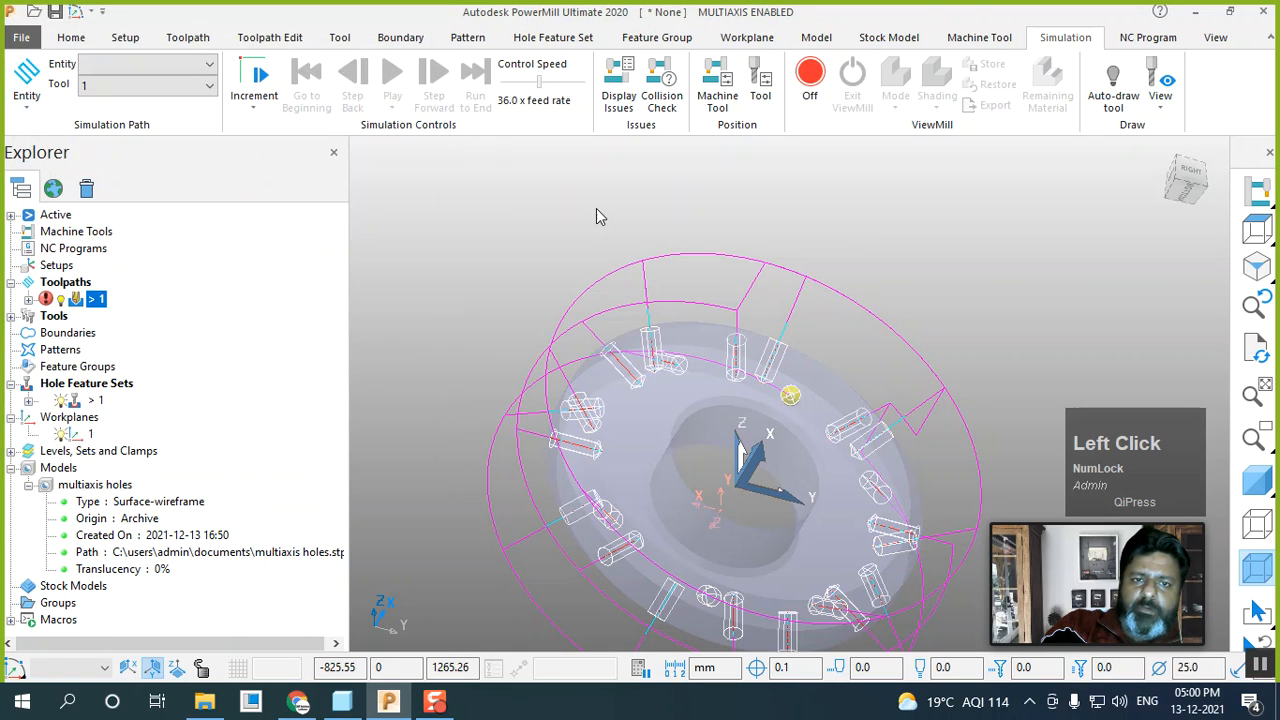
# Examine the reordered drilling toolpath around the shaded part, starting from the isometric view
pyautogui.scroll(-1, 1235, 470)
pyautogui.click(1252, 483)
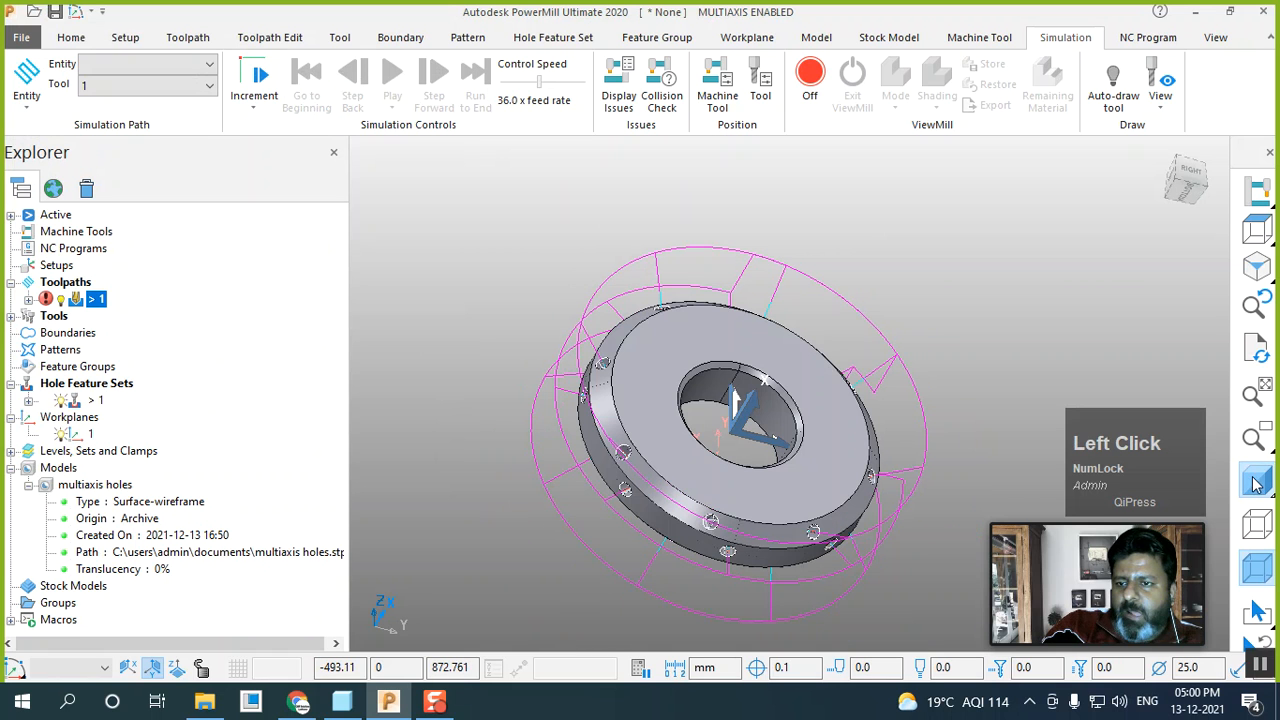
pyautogui.click(1260, 272)
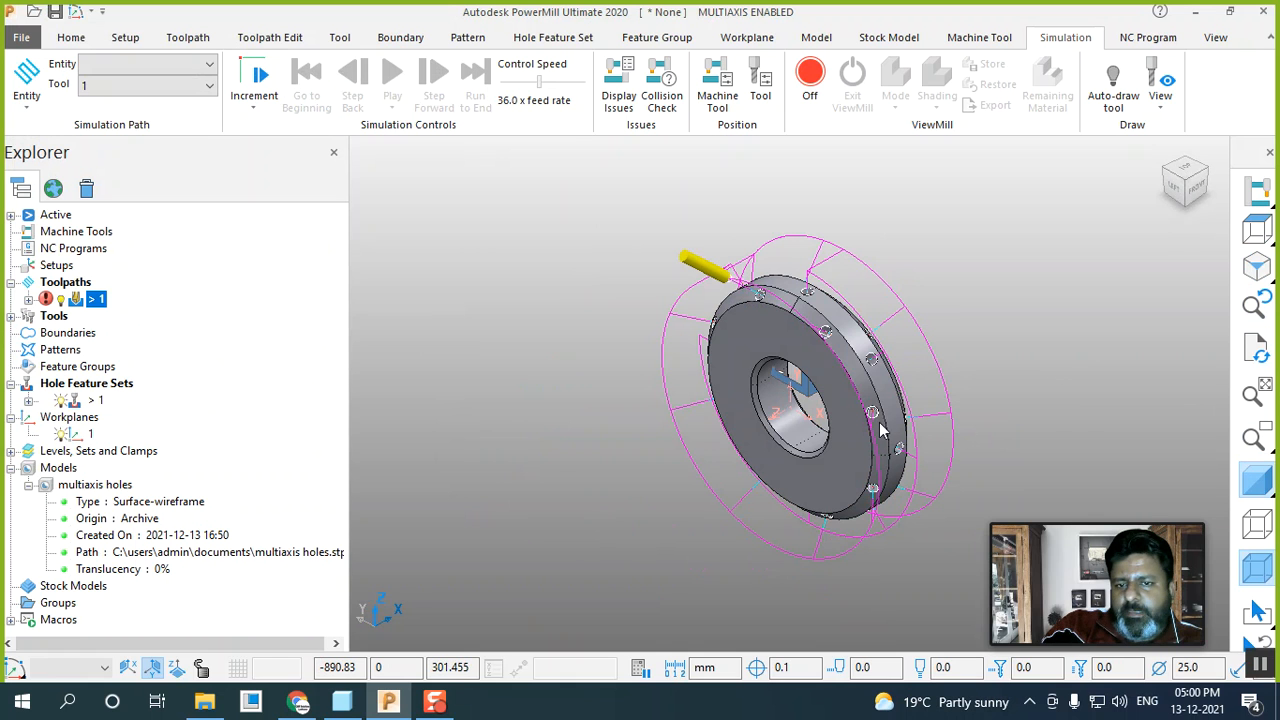
pyautogui.scroll(1, 1018, 353)
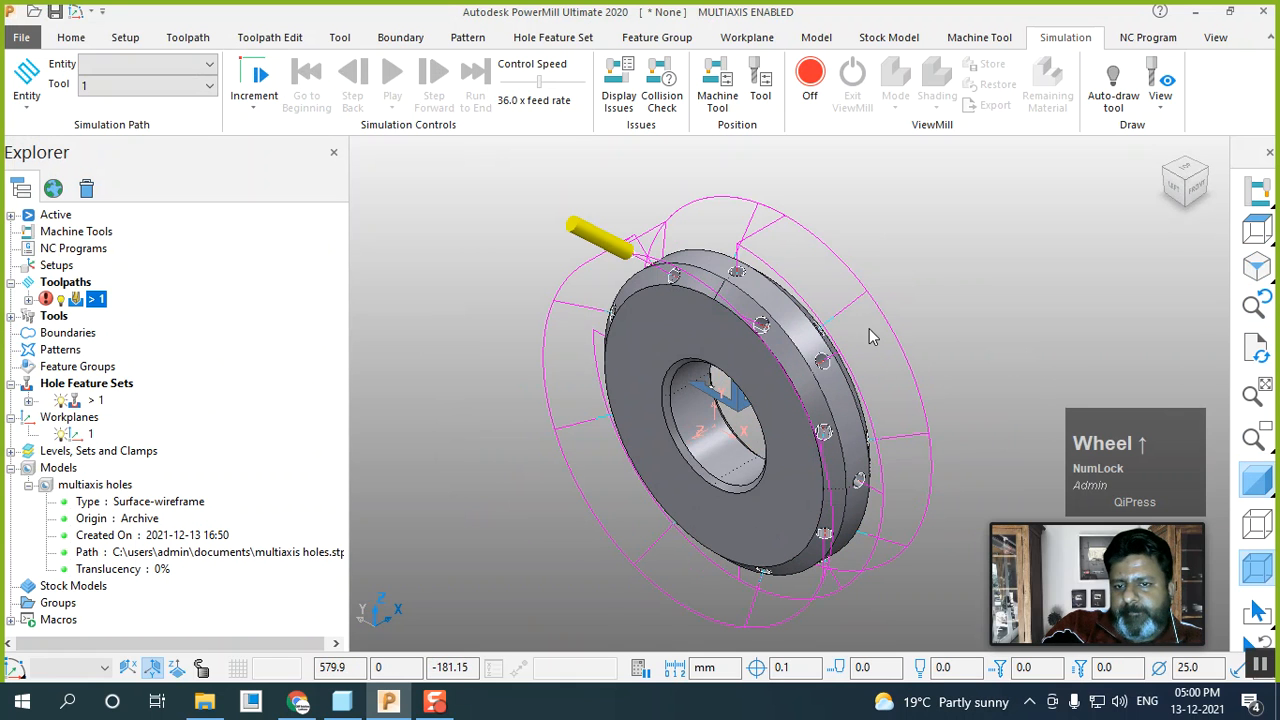
pyautogui.moveTo(870, 337); pyautogui.dragTo(877, 223, button='middle')
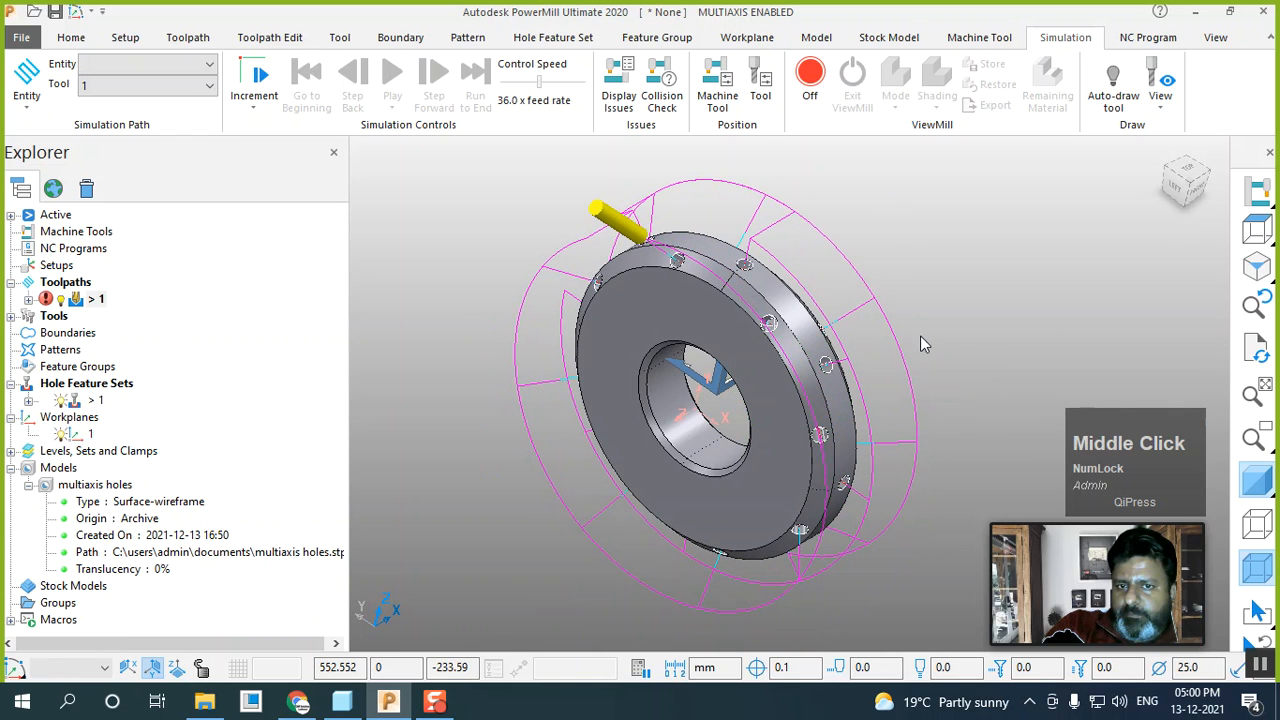
pyautogui.scroll(1, 884, 294)
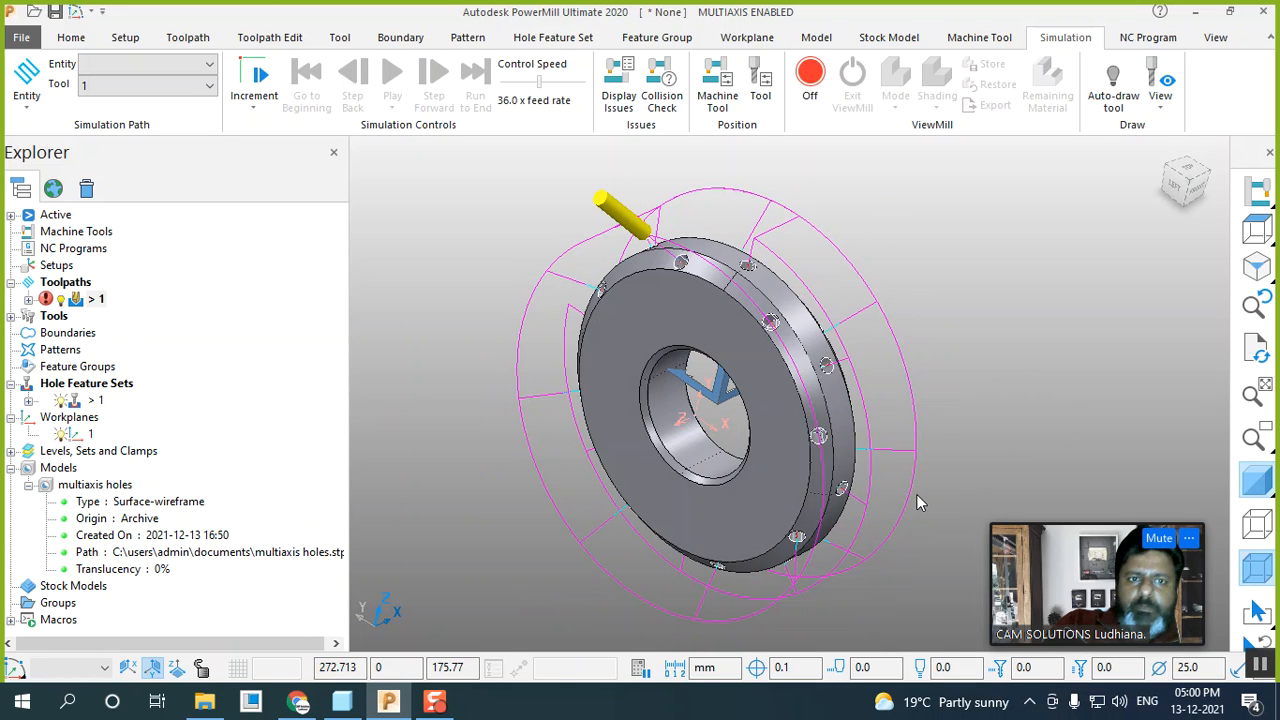
pyautogui.scroll(2, 932, 513)
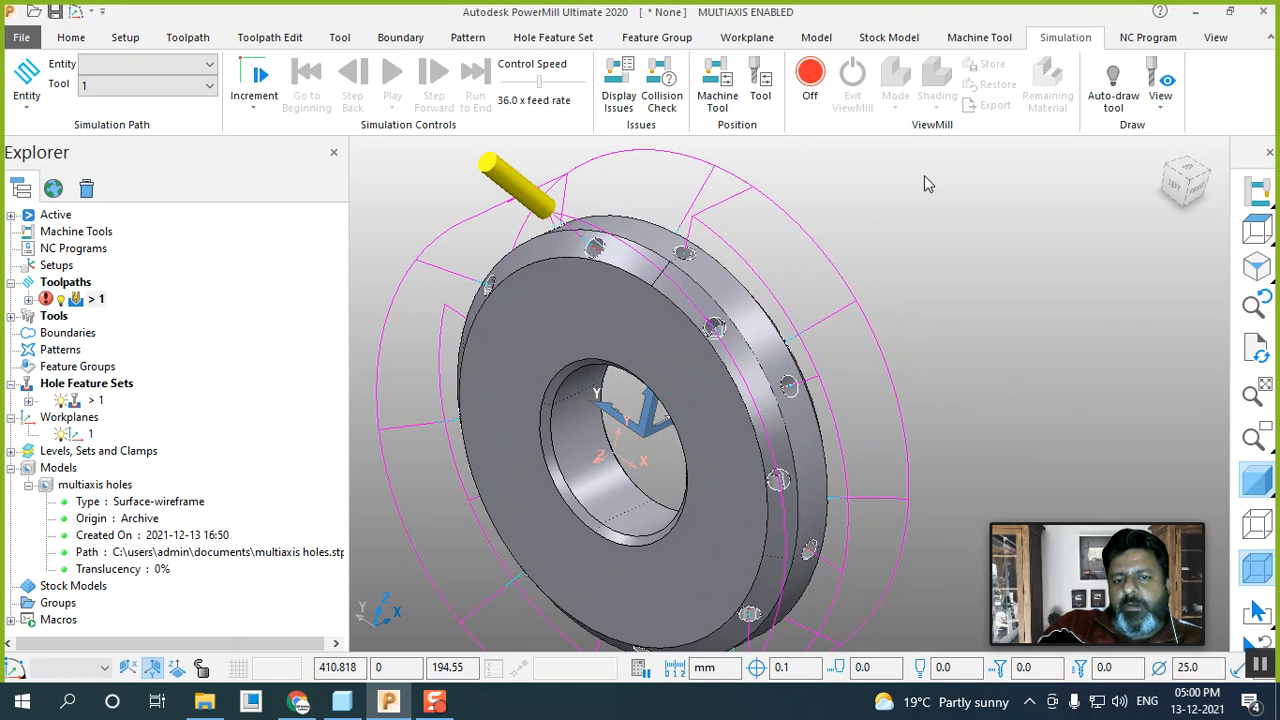
pyautogui.scroll(-1, 940, 240)
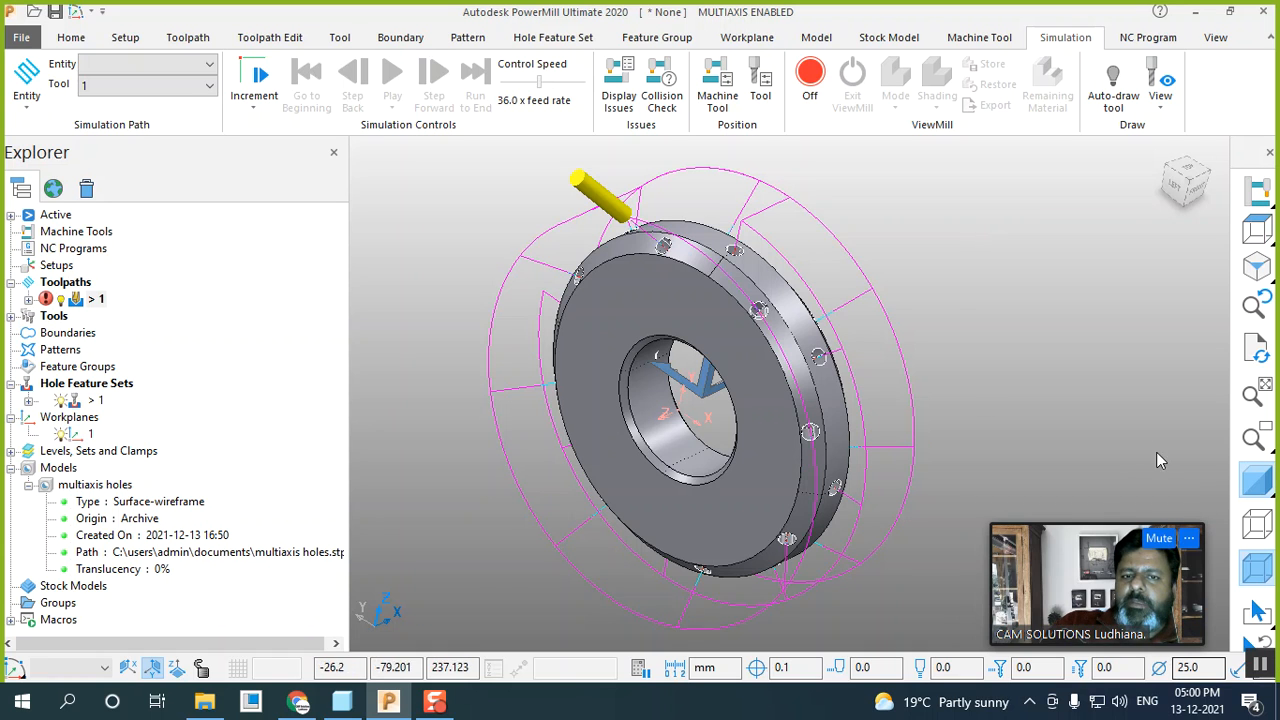
pyautogui.click(1262, 676)
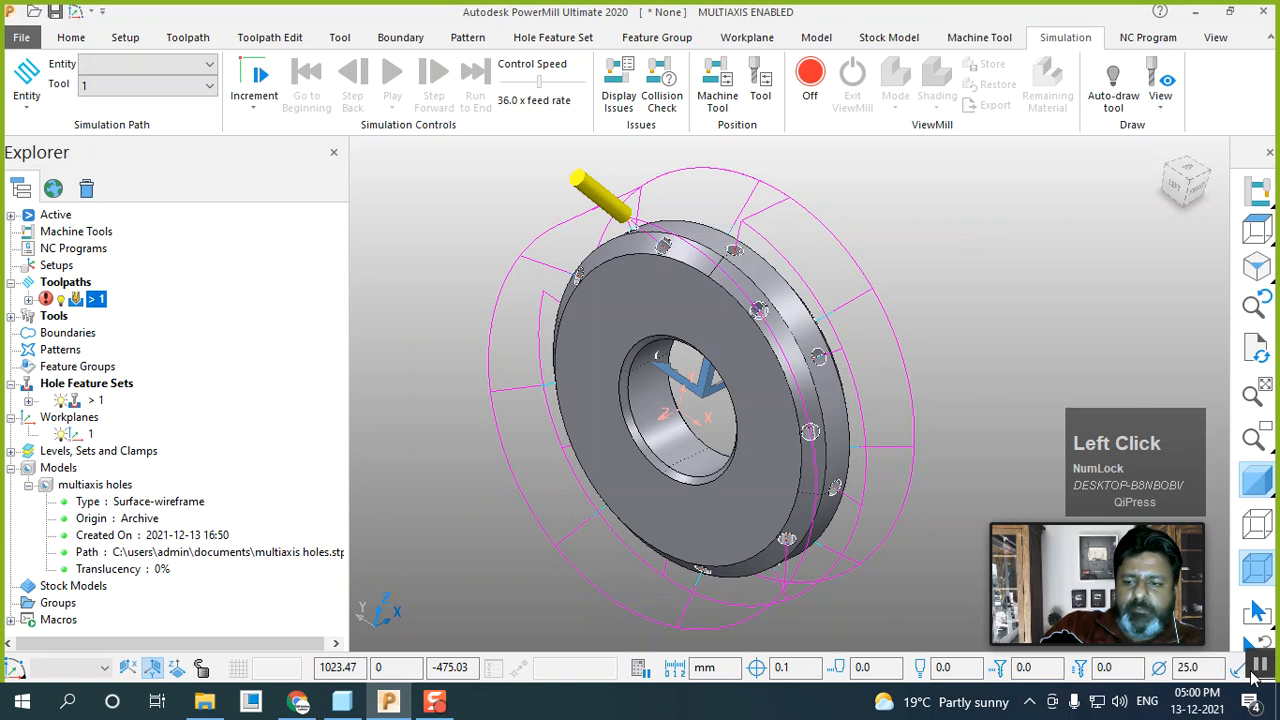